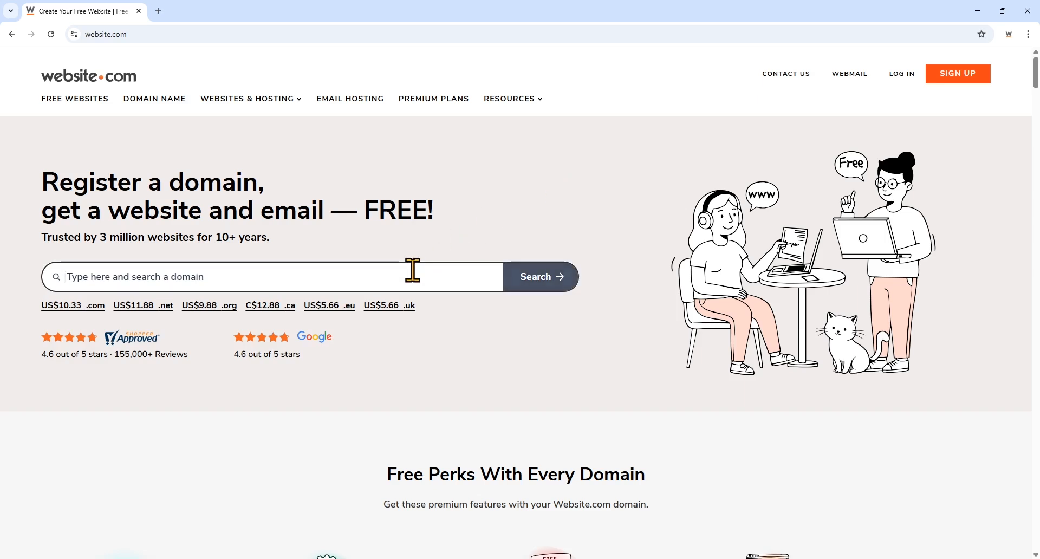
- Search for the domain 'demovideodomain' from the homepage domain search box
type("dem")
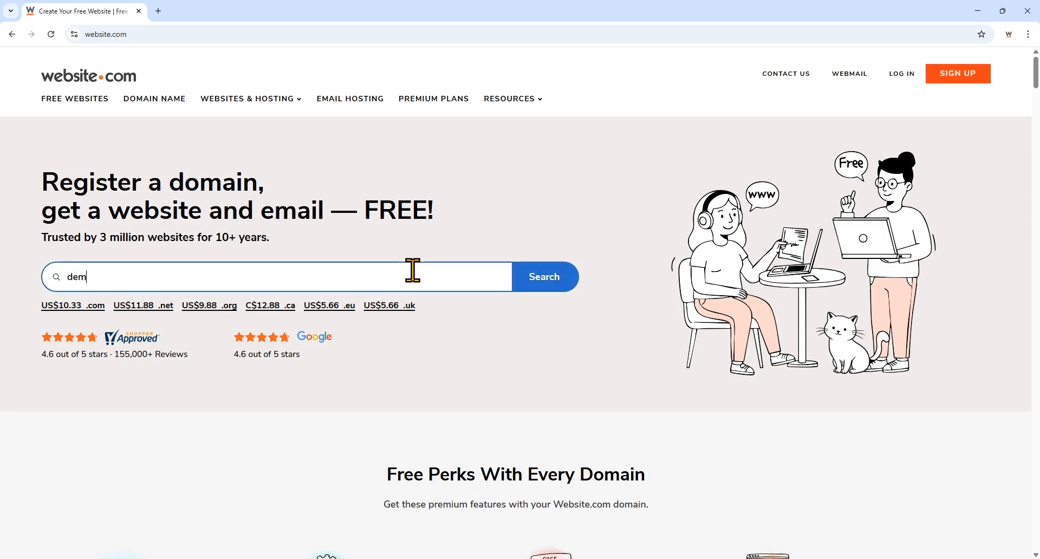
type("ovideodomain")
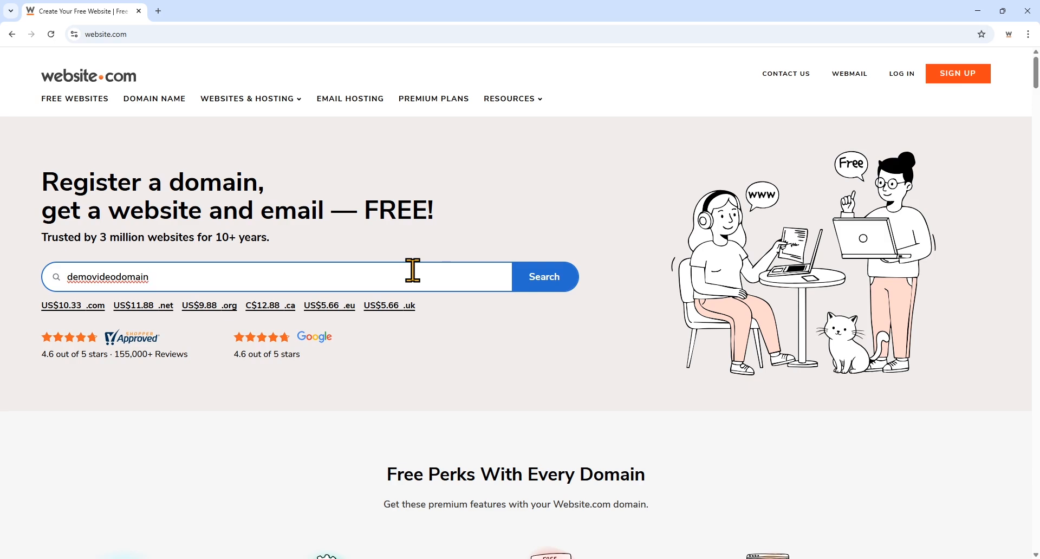
left_click(532, 285)
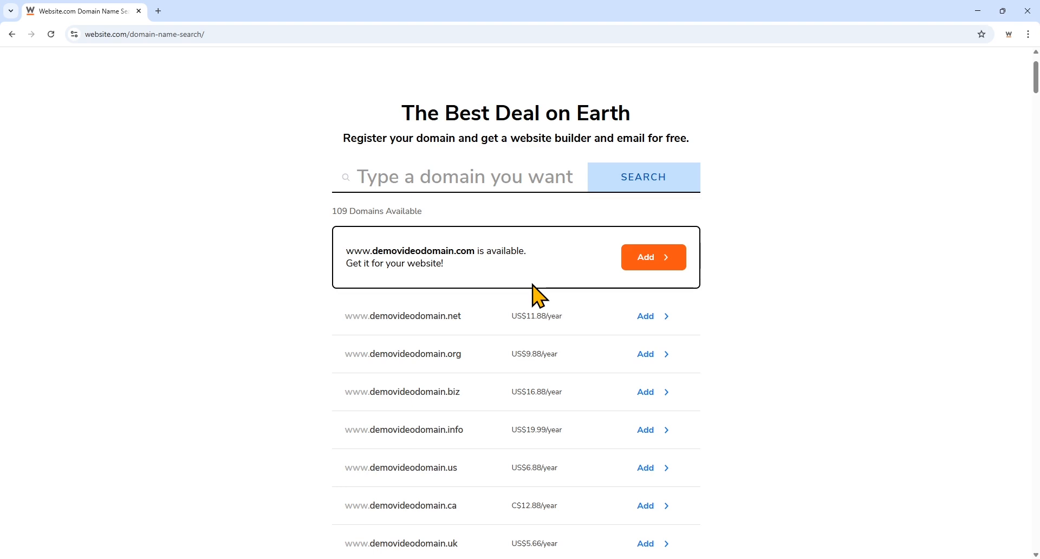
- Scroll through the demovideodomain results and More Domains suggestions, then back to the top
scroll(534, 295, "down", 14)
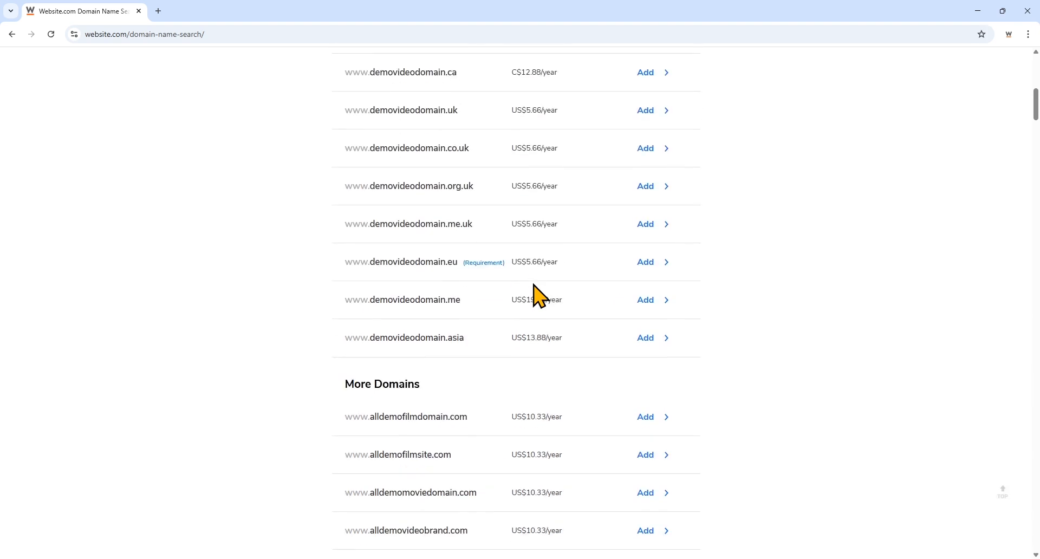
scroll(533, 295, "down", 3)
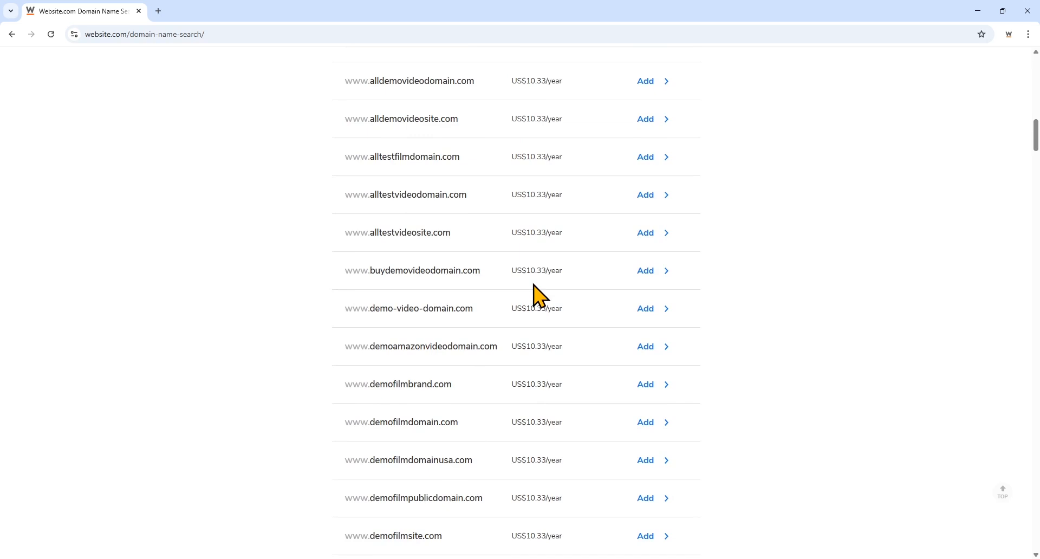
scroll(539, 295, "up", 12)
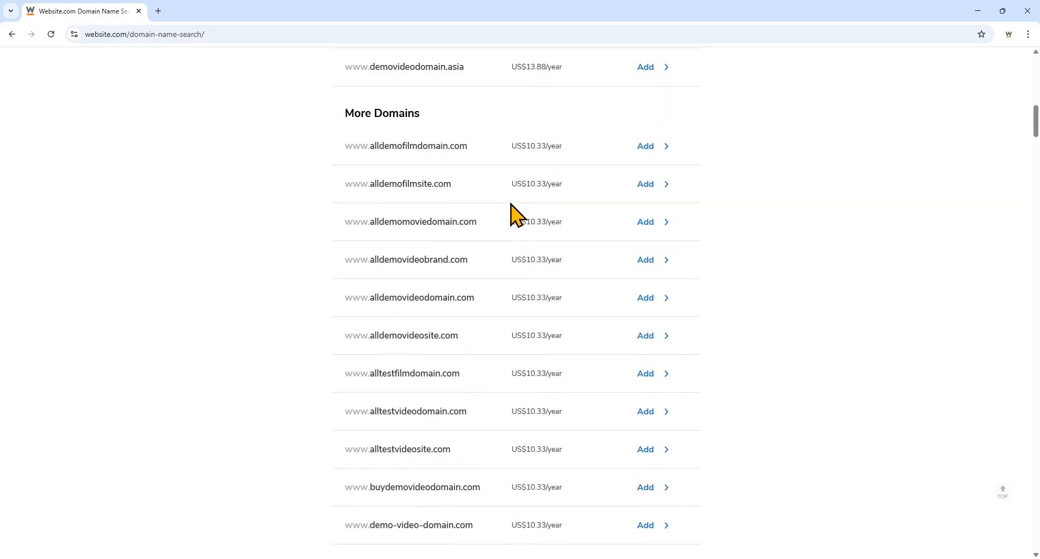
scroll(518, 208, "up", 6)
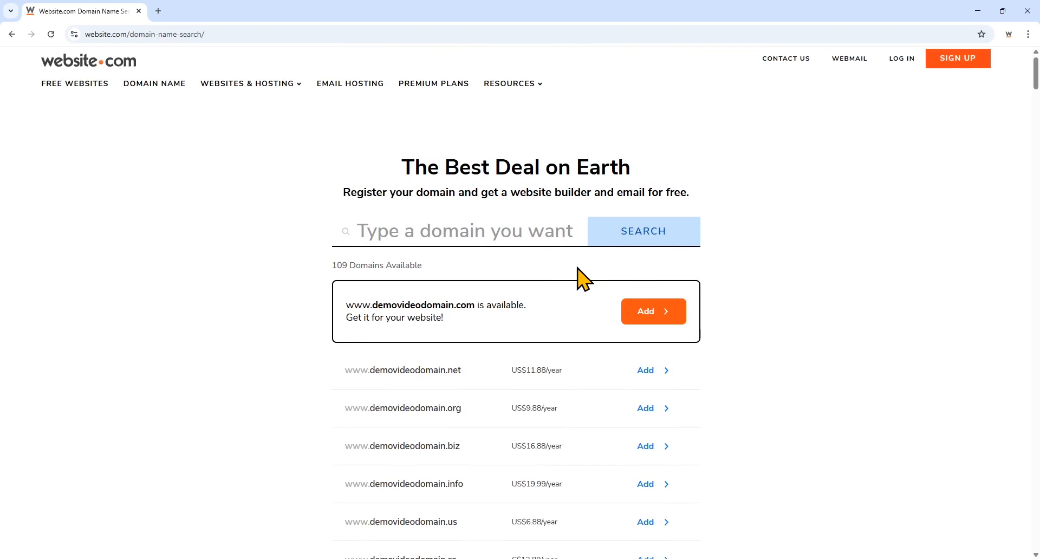
- Add demovideodomain.com to the order with a 1-year registration term and continue to Options
left_click(651, 314)
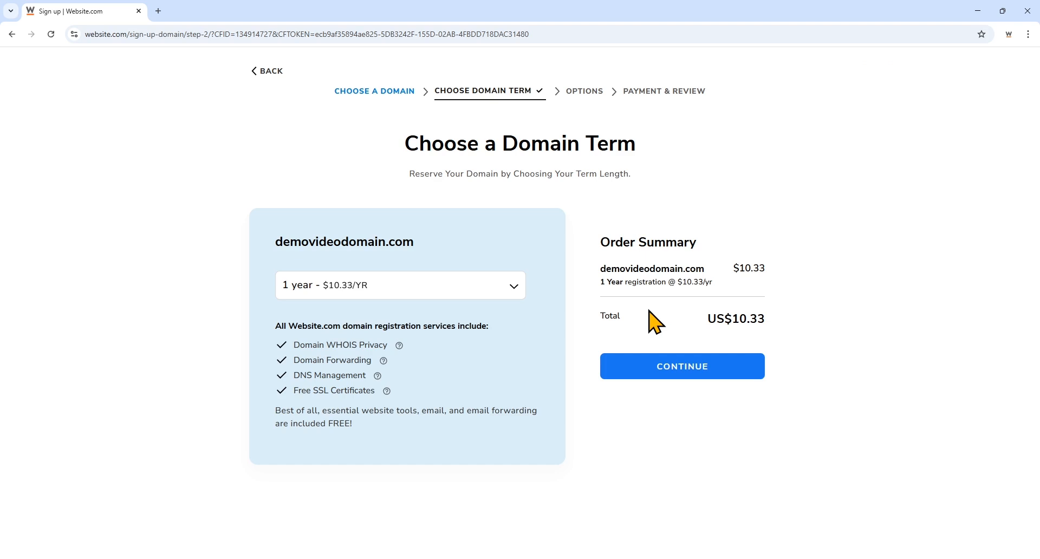
left_click(491, 285)
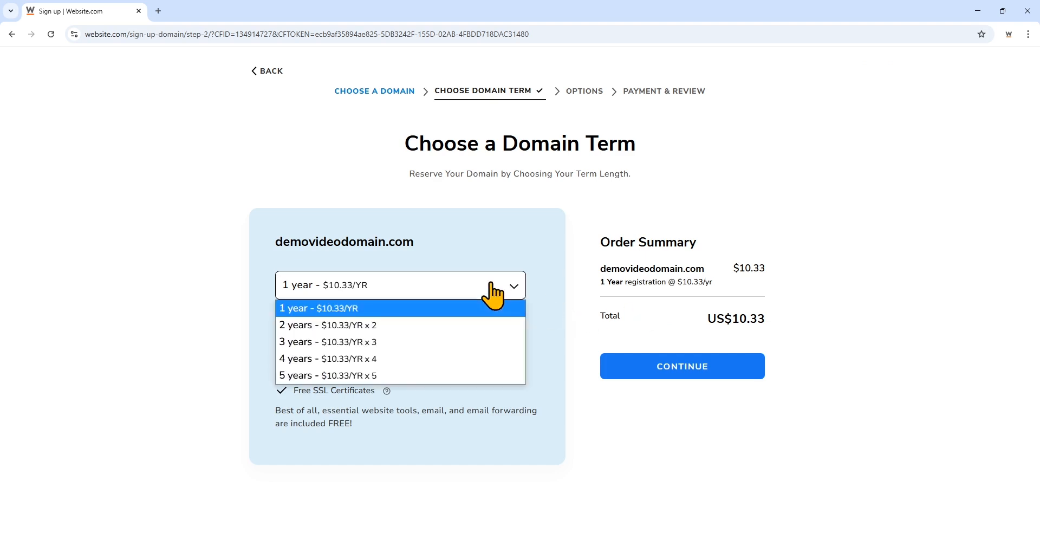
left_click(491, 283)
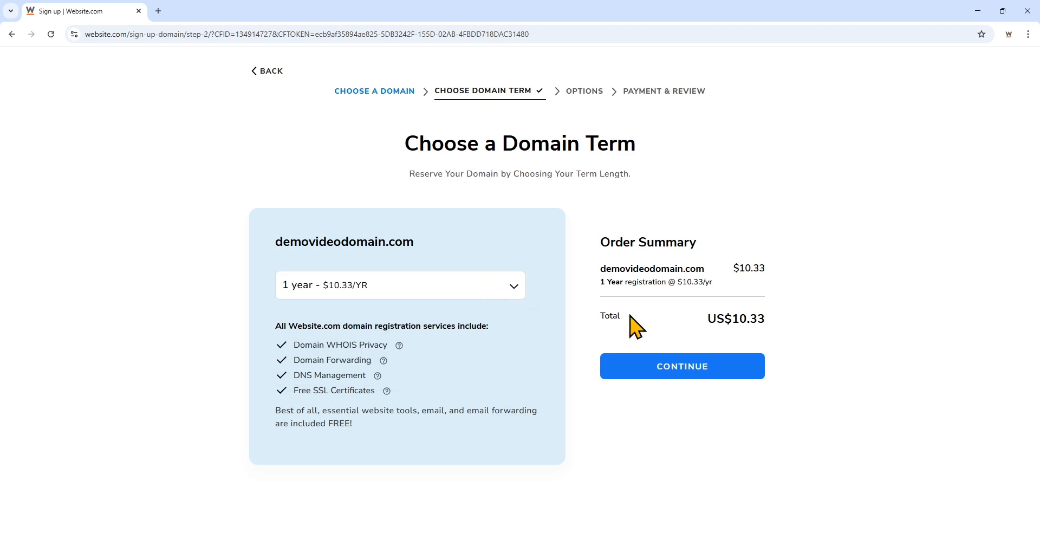
left_click(660, 364)
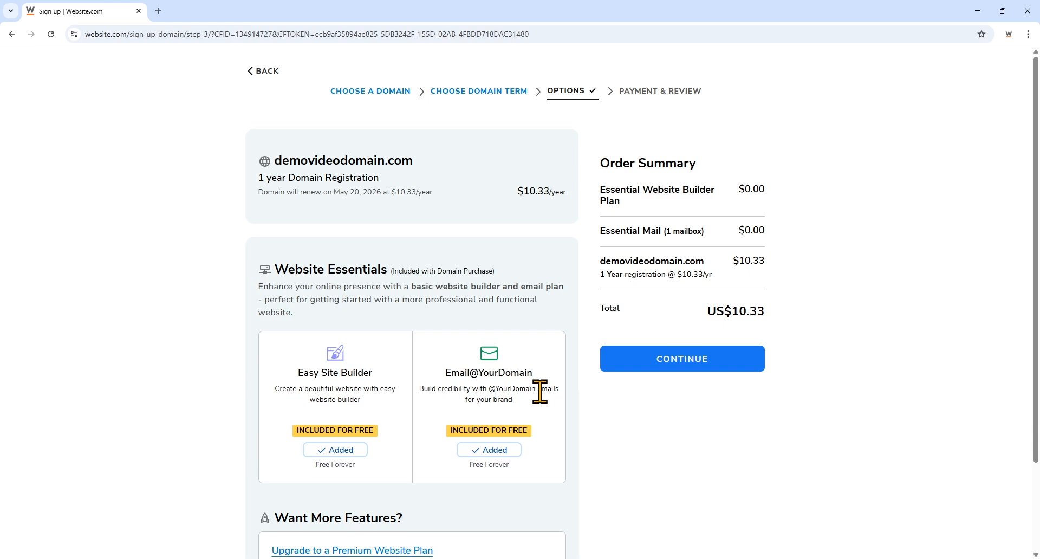
- On the Account & Payment step, create a login with a username and a password entered twice
left_click(641, 366)
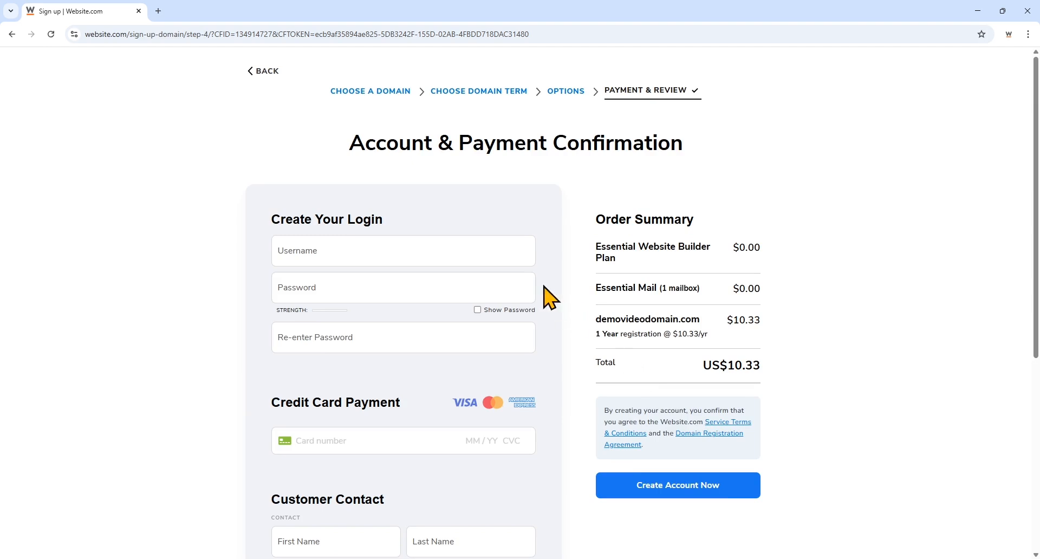
left_click(522, 253)
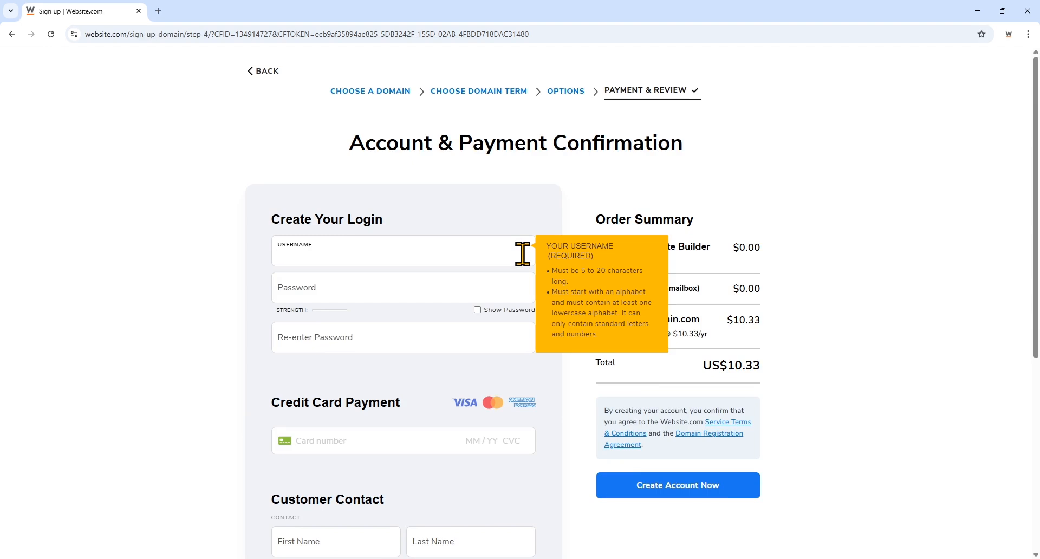
type("videodemo")
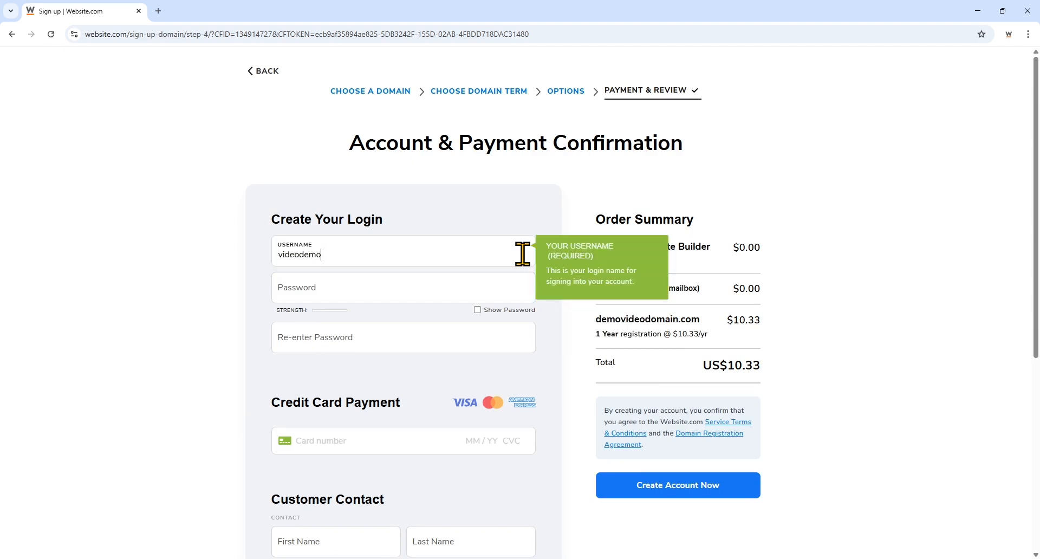
left_click(433, 290)
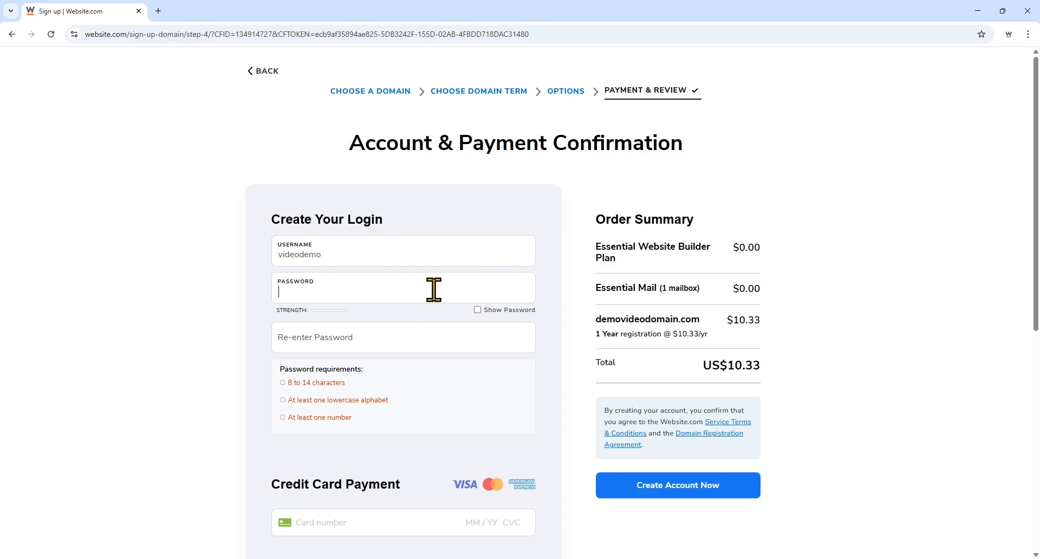
type("•••••••••")
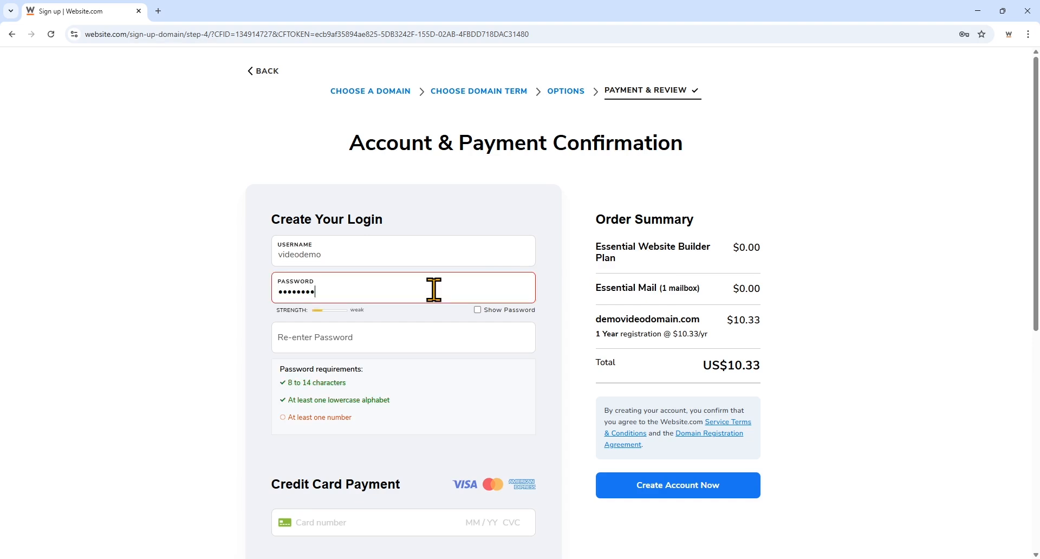
left_click(431, 331)
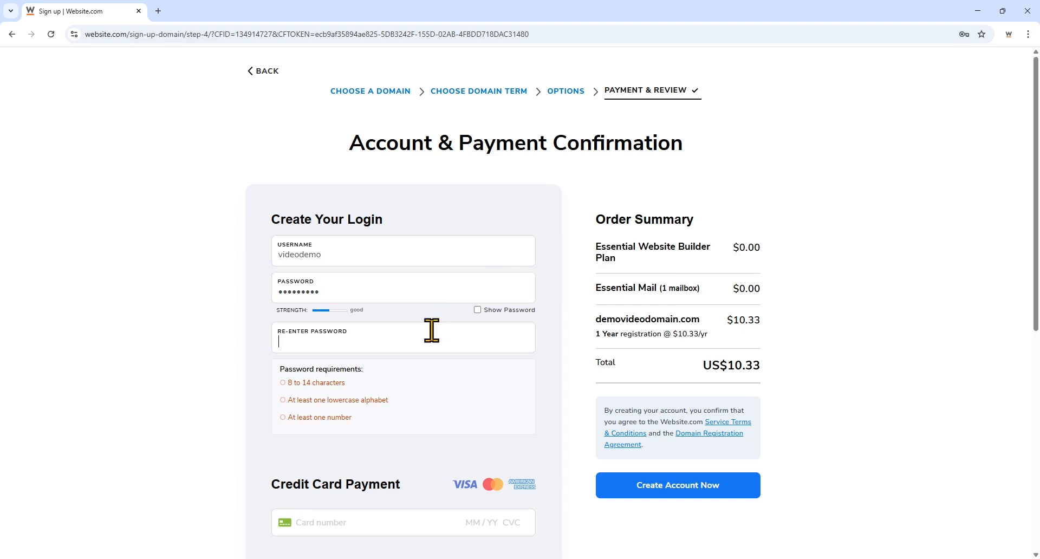
type("•••••••••")
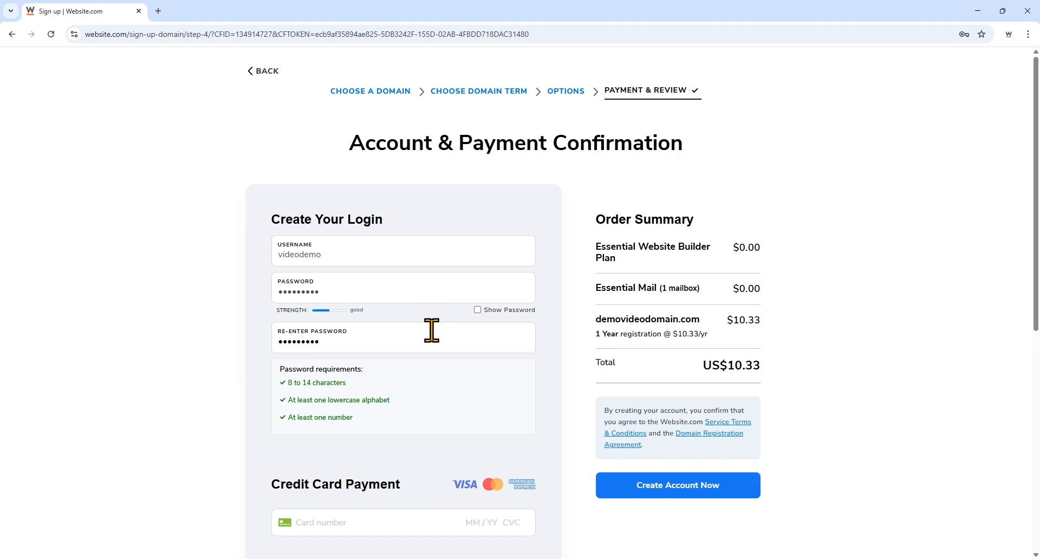
- Enter the credit card number and the customer's first name, last name and e-mail address
scroll(432, 331, "down", 8)
left_click(356, 117)
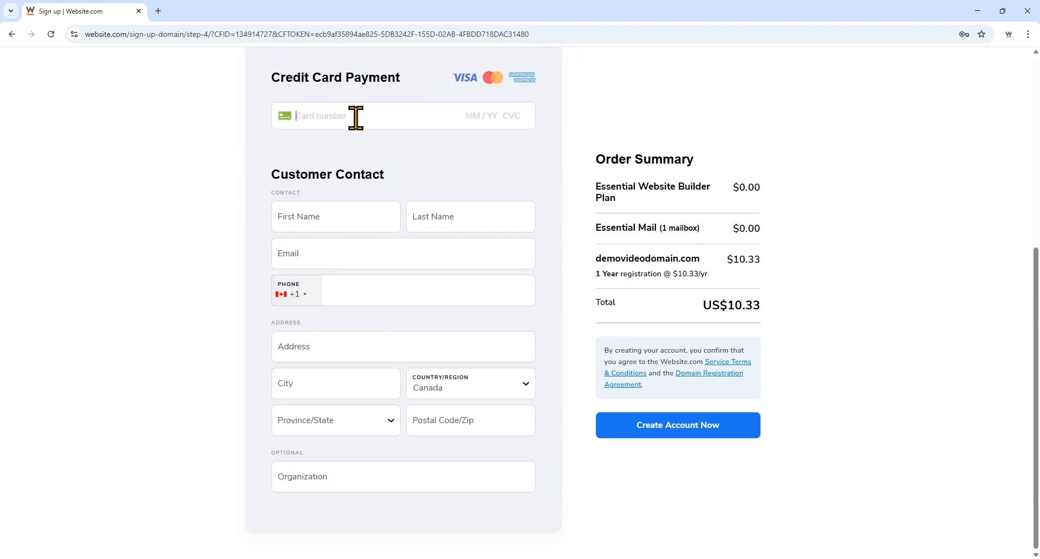
type("4000 0000 0000 3055")
left_click(353, 221)
type("Julia")
left_click(451, 218)
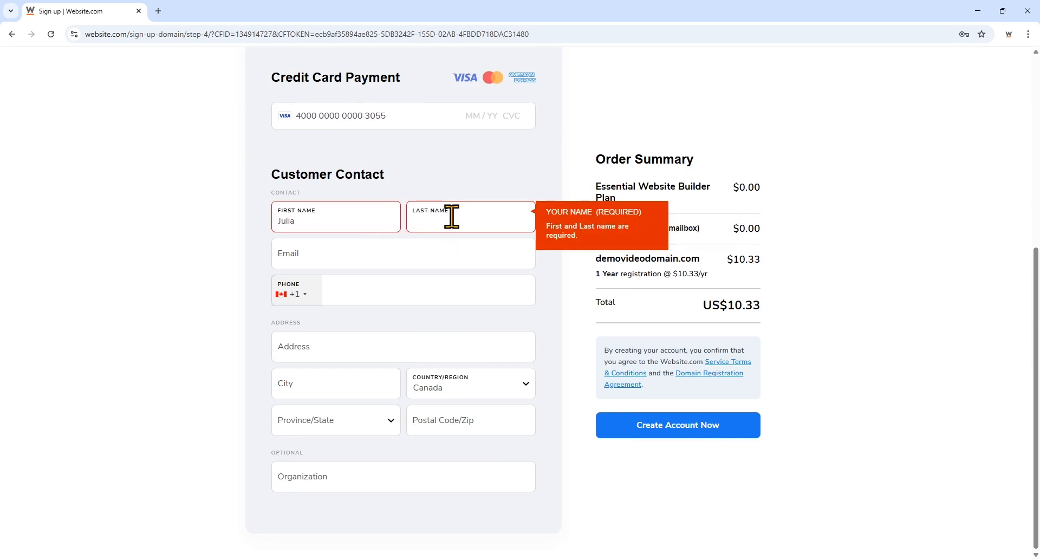
type("Smith")
left_click(442, 247)
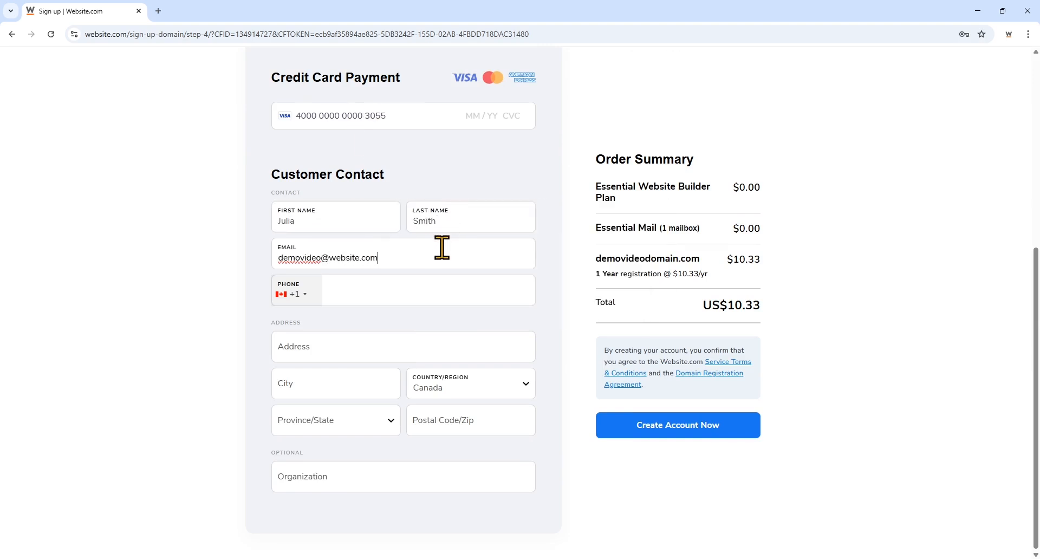
- Fill in the street address, city, province, postal code, phone number, and card expiry and CVC
left_click(437, 346)
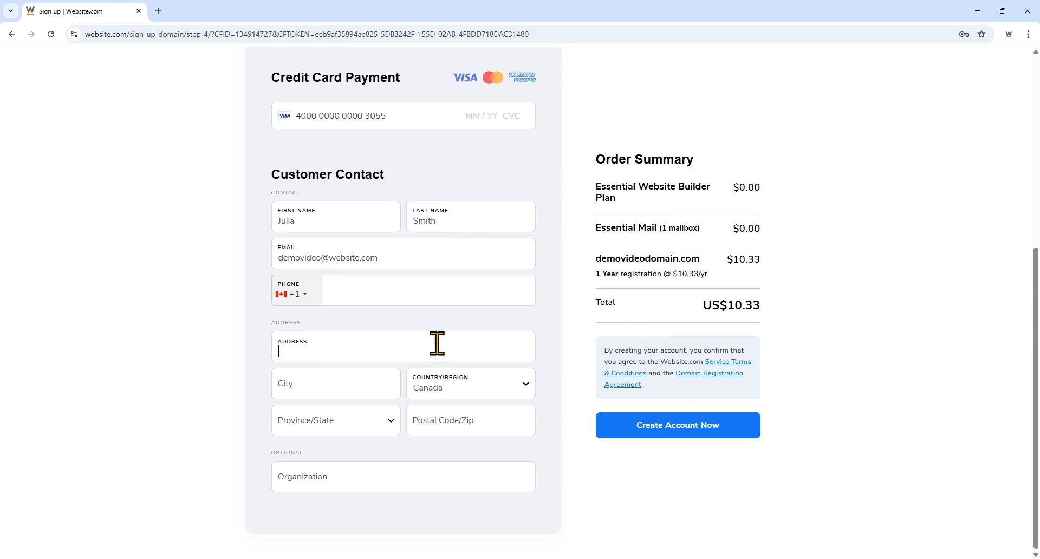
type("123 Main Street")
left_click(379, 385)
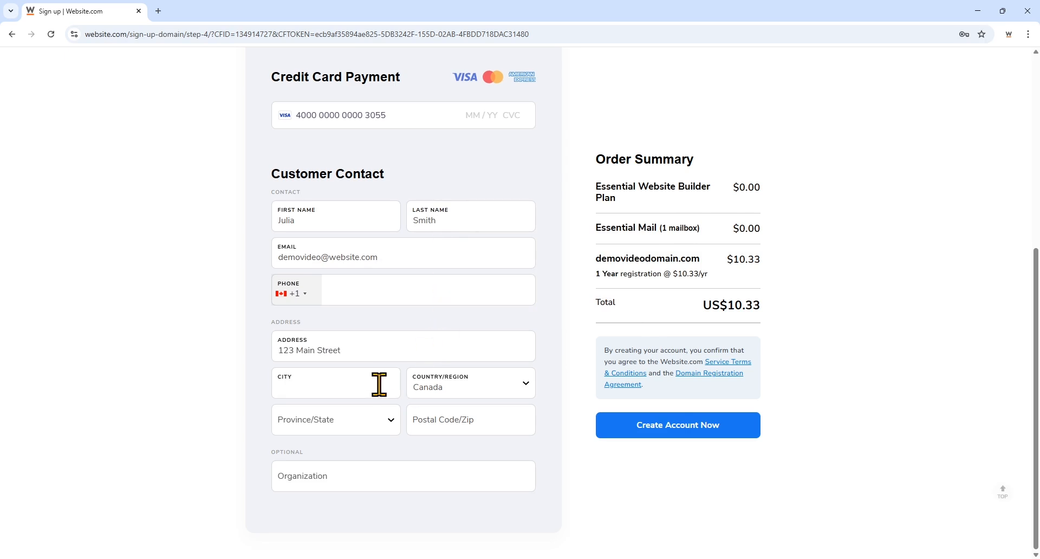
type("New York")
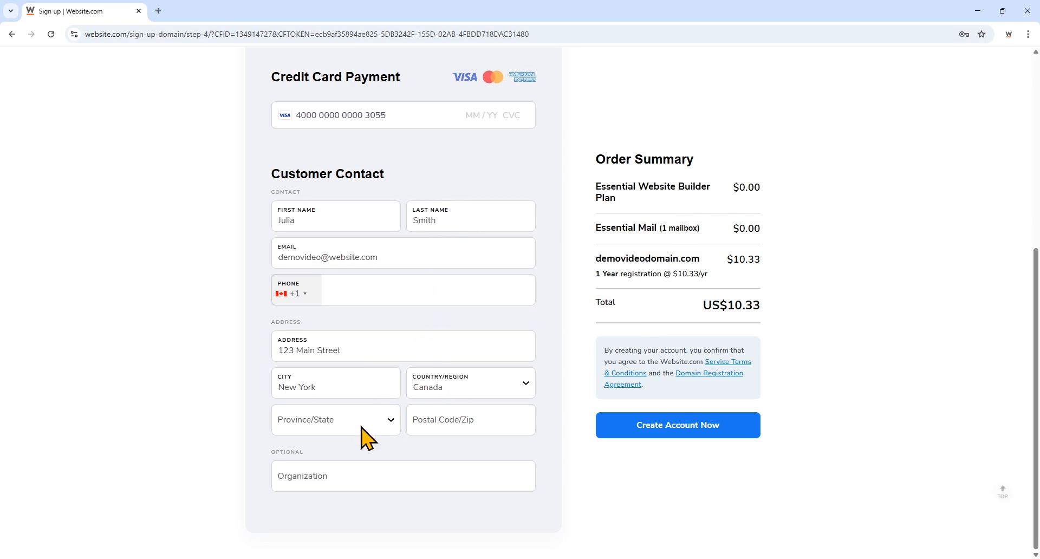
left_click(362, 428)
left_click(379, 222)
left_click(448, 423)
type("V3")
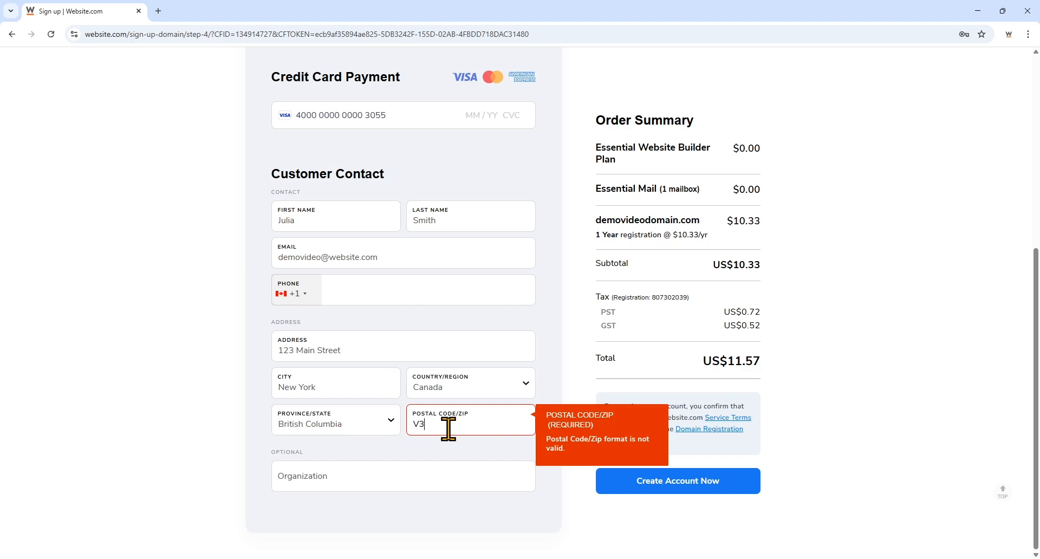
type("M4S7")
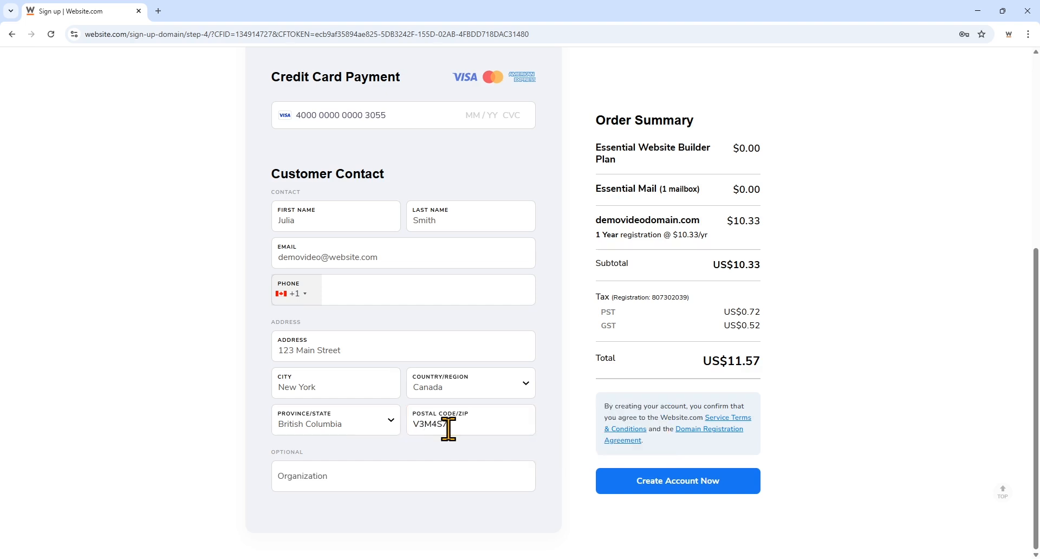
left_click(520, 300)
type("555123")
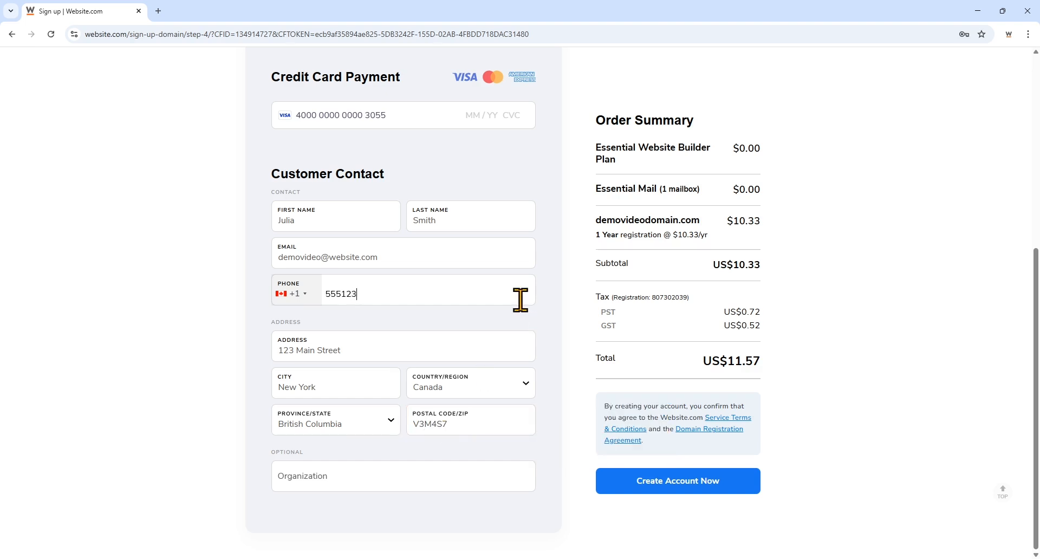
type("4567")
left_click(477, 113)
type("01 / ")
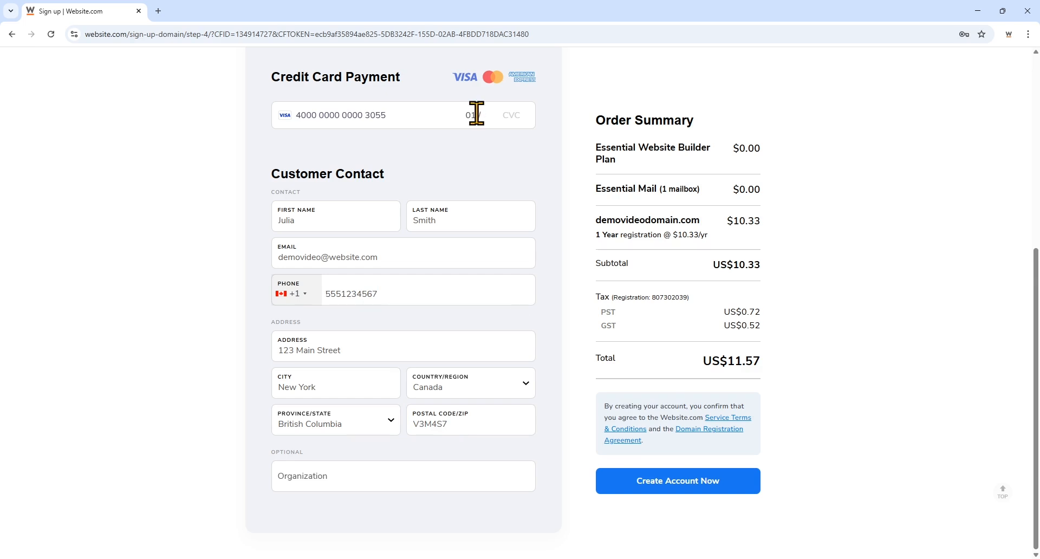
type("27 123")
- Place the domain and site order, then return to the website.com homepage
left_click(649, 482)
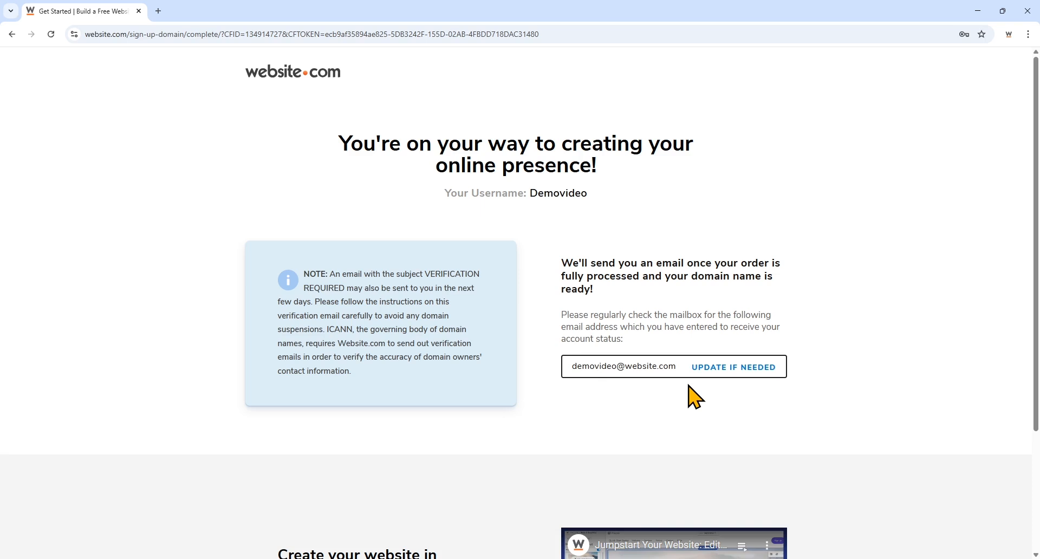
left_click(308, 89)
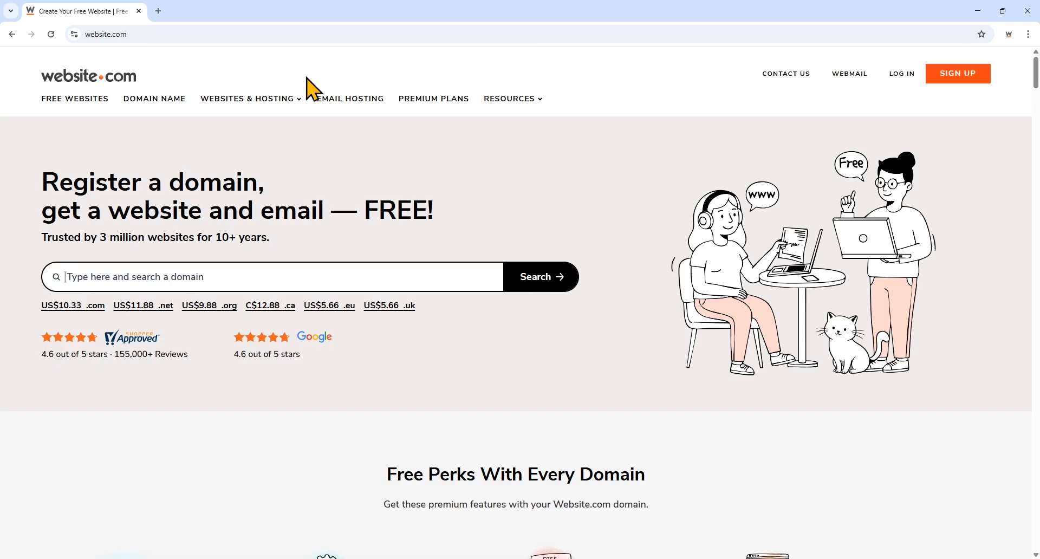
- Sign in with the account username and password to reach the Member Dashboard
left_click(898, 80)
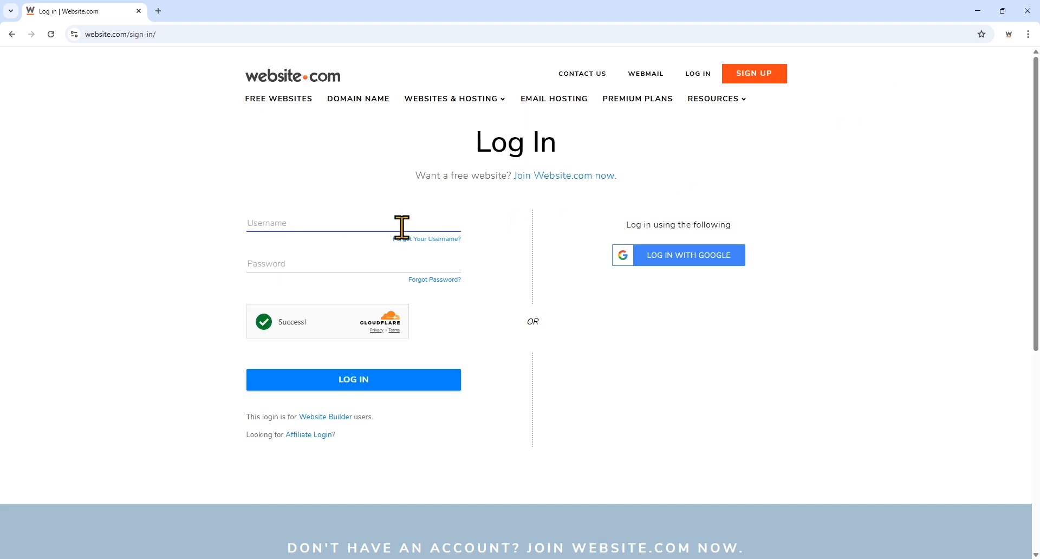
type("demovideo")
left_click(382, 264)
type("••••••••")
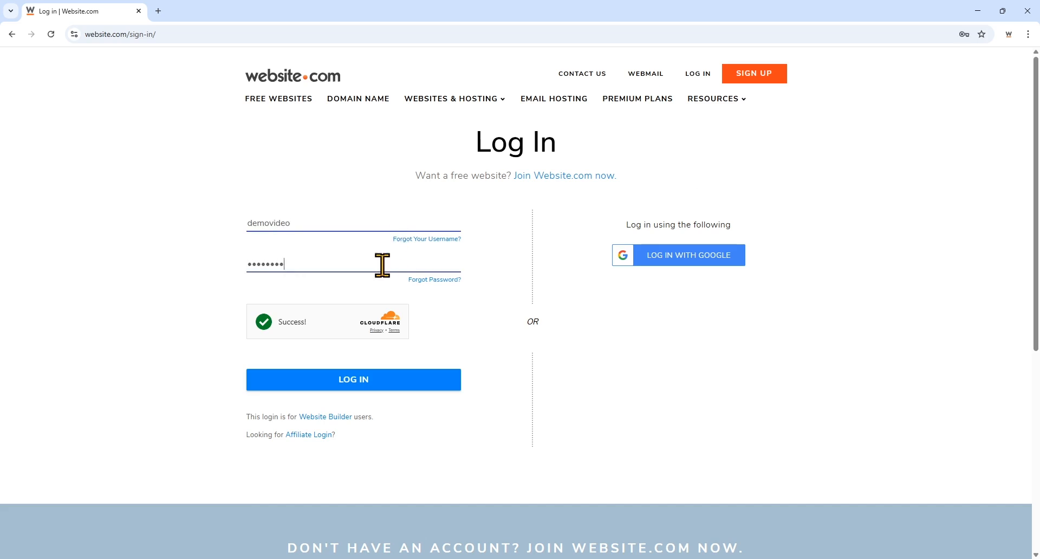
type("•")
left_click(394, 380)
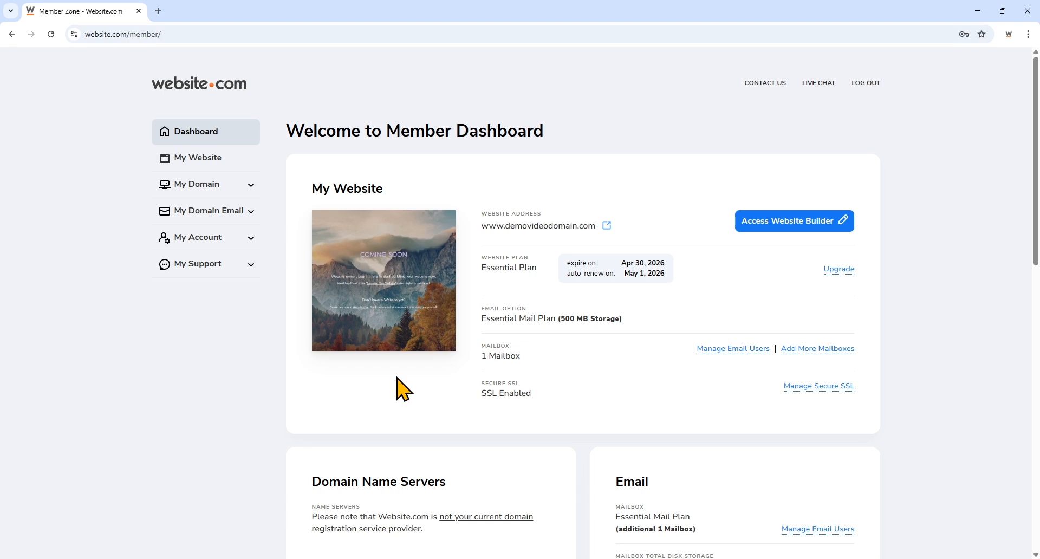
- Launch the Website Builder in a new tab and step through the introductory tour to Done
left_click(765, 232)
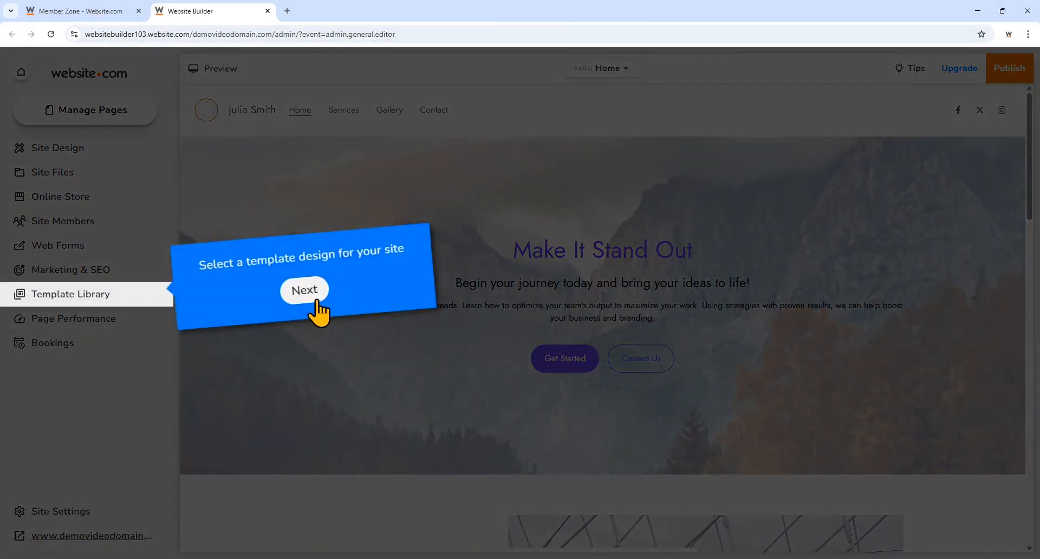
left_click(308, 295)
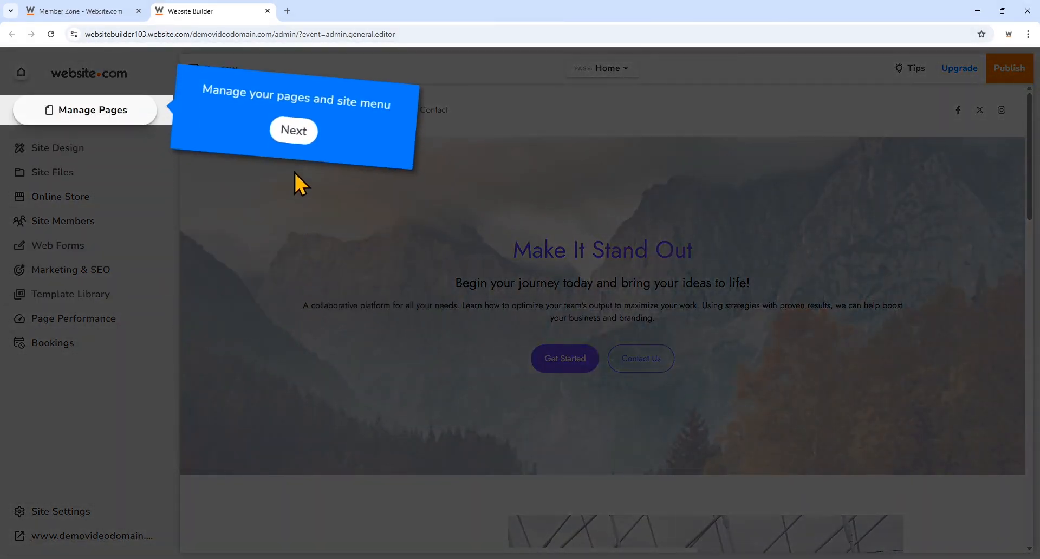
left_click(291, 139)
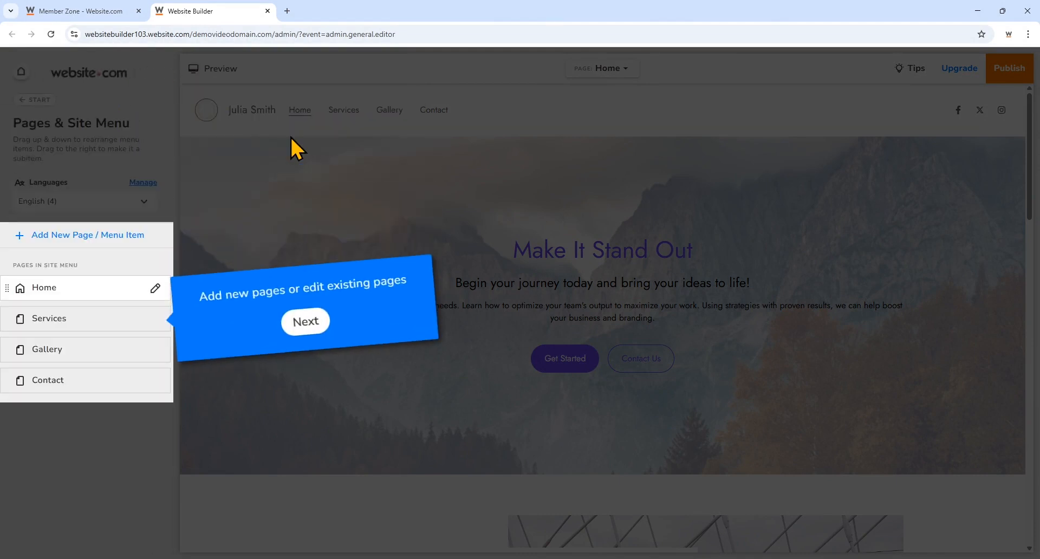
left_click(309, 329)
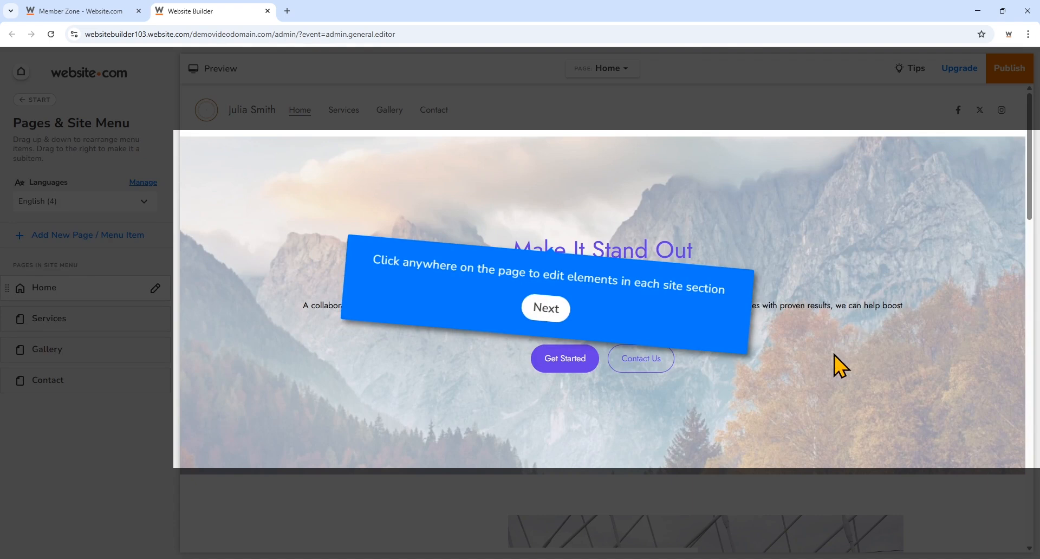
left_click(549, 312)
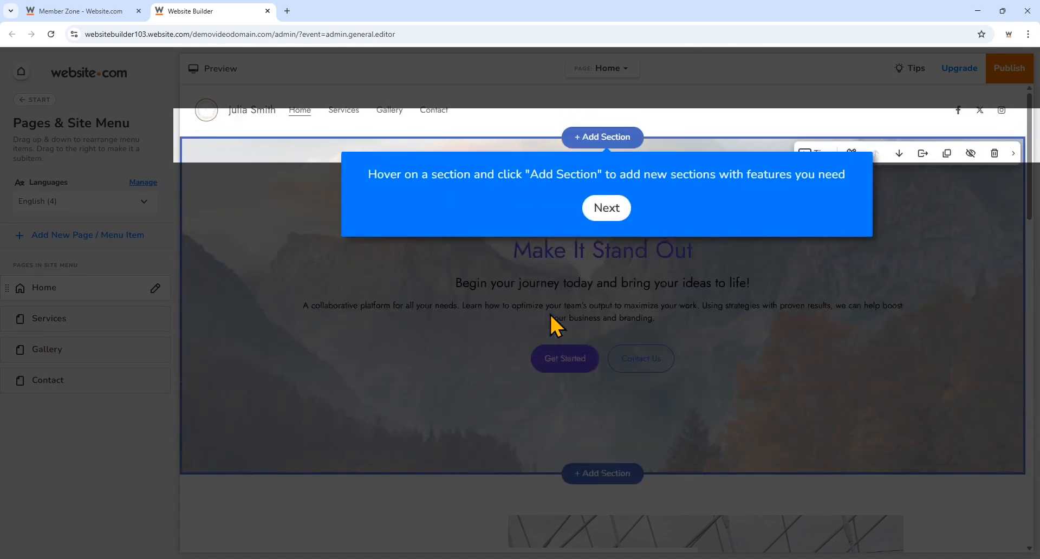
left_click(608, 208)
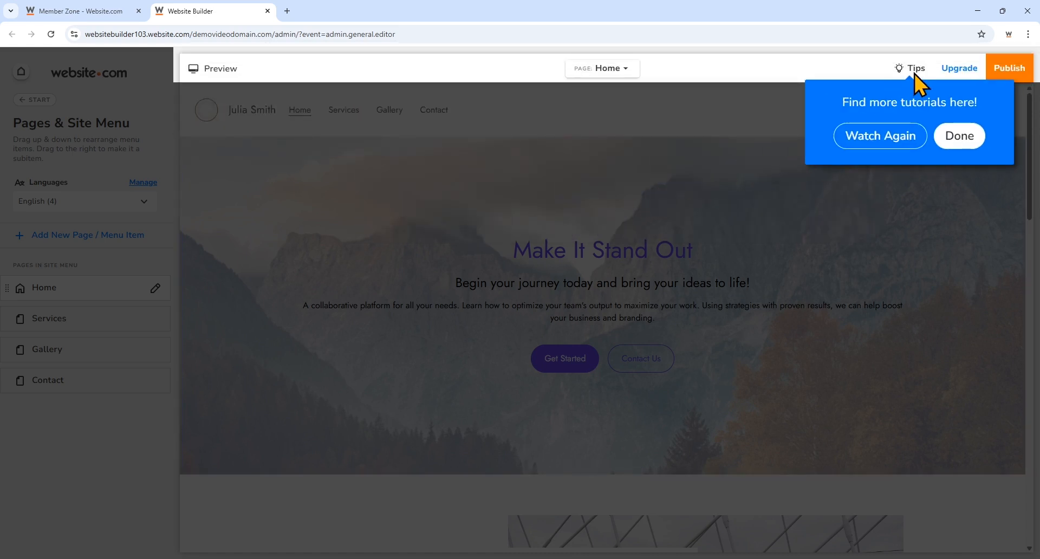
left_click(950, 137)
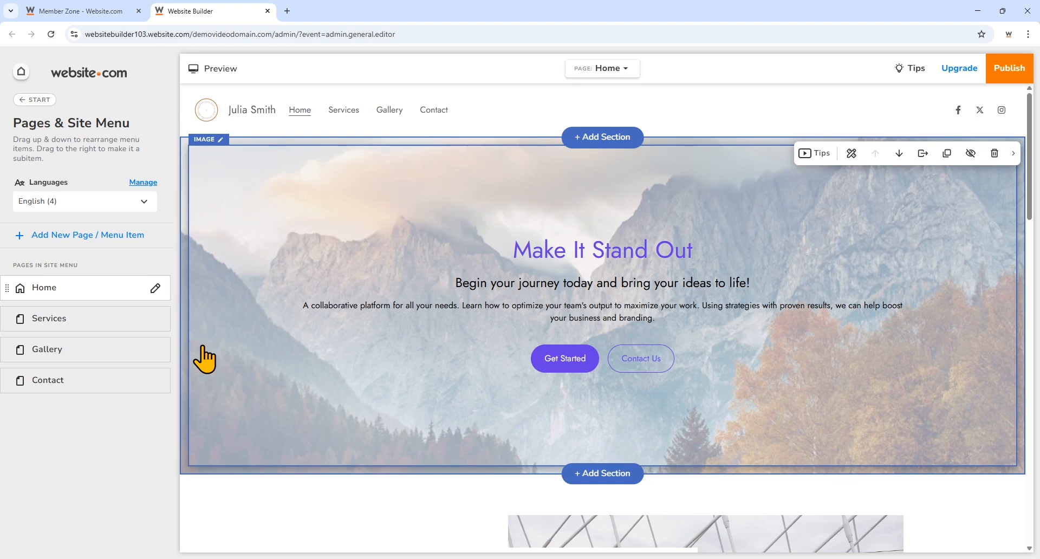
left_click(22, 76)
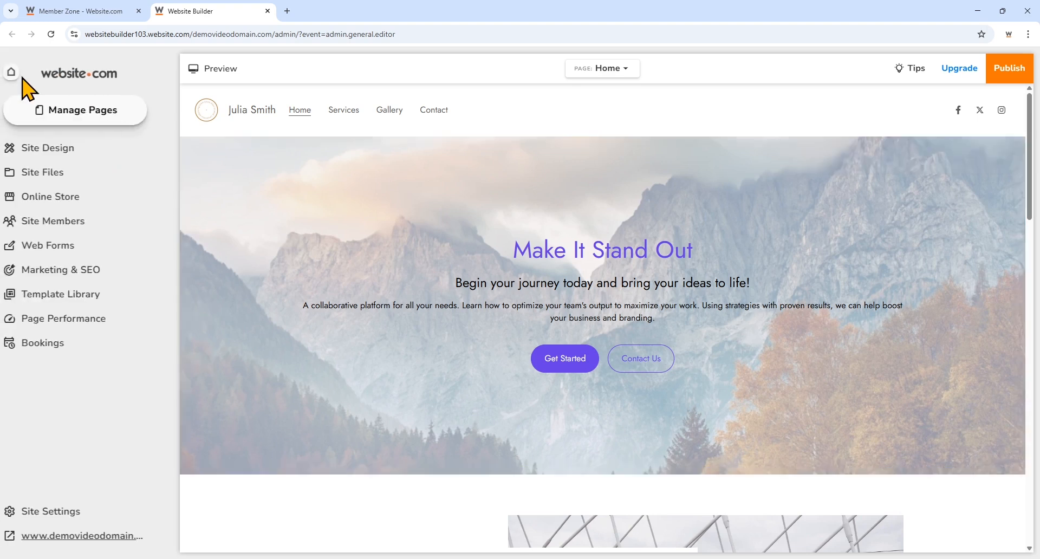
left_click(96, 303)
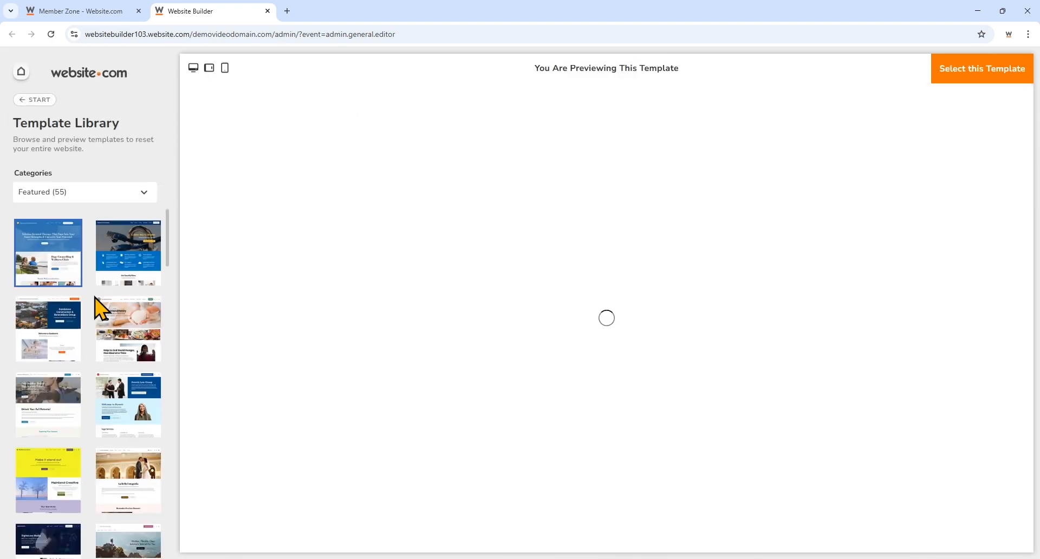
scroll(130, 347, "down", 20)
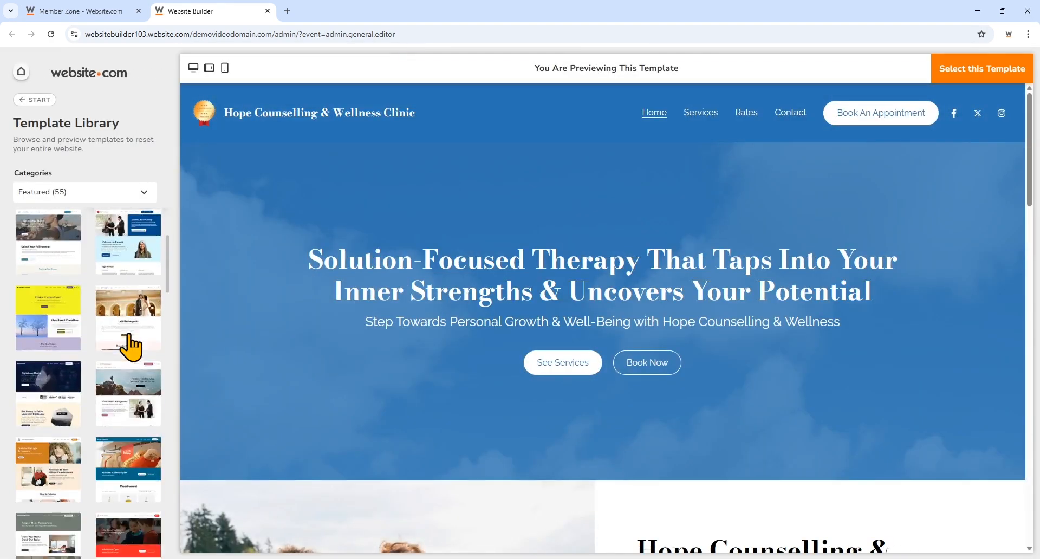
left_click(133, 195)
left_click(115, 257)
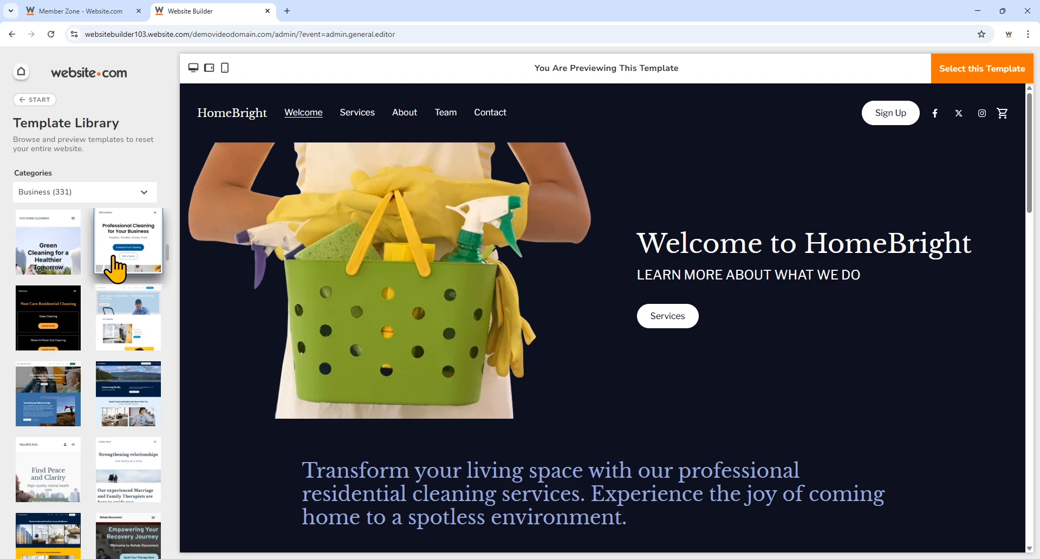
left_click(24, 79)
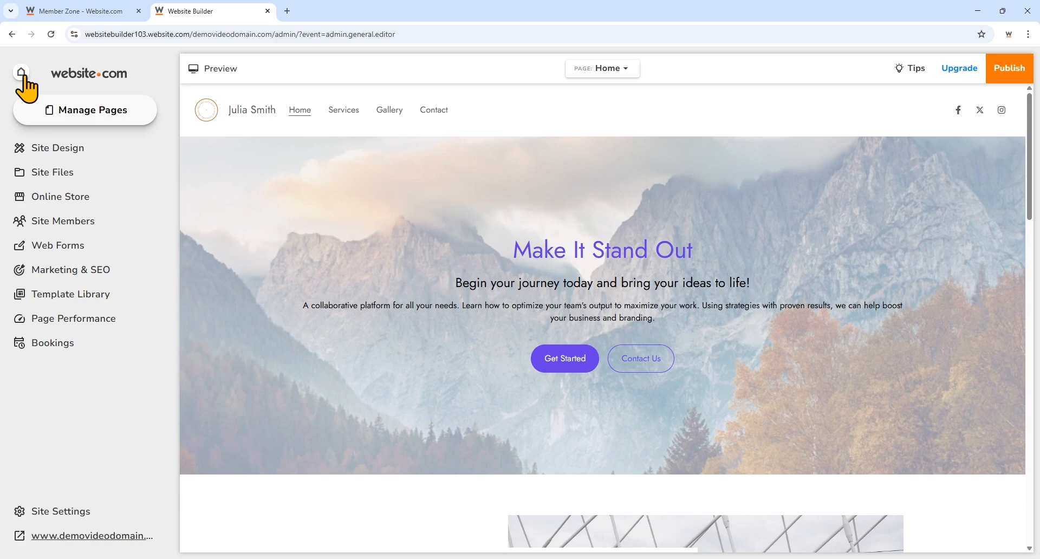
- Delete the Gallery page through Manage Pages and confirm the deletion
left_click(138, 124)
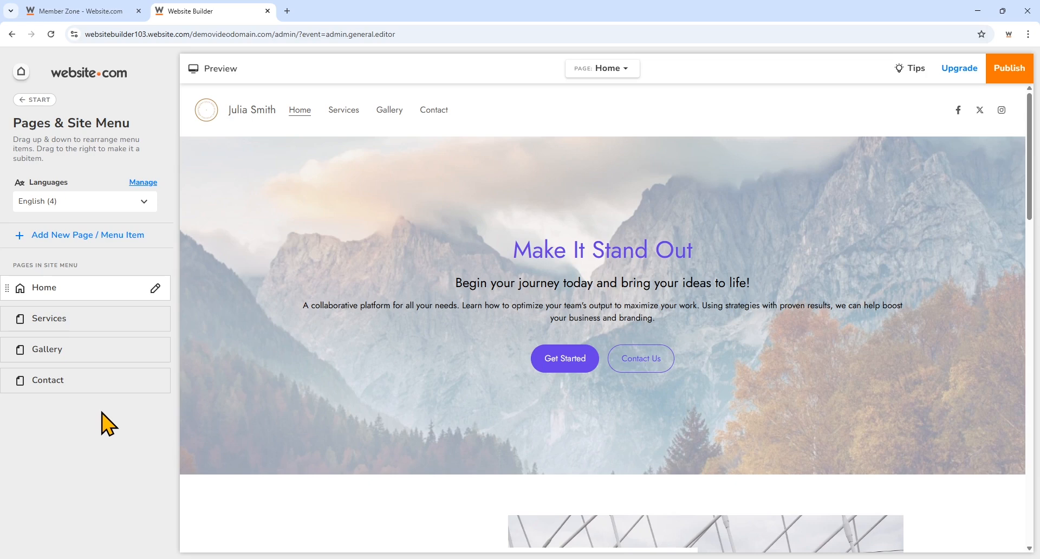
left_click(105, 365)
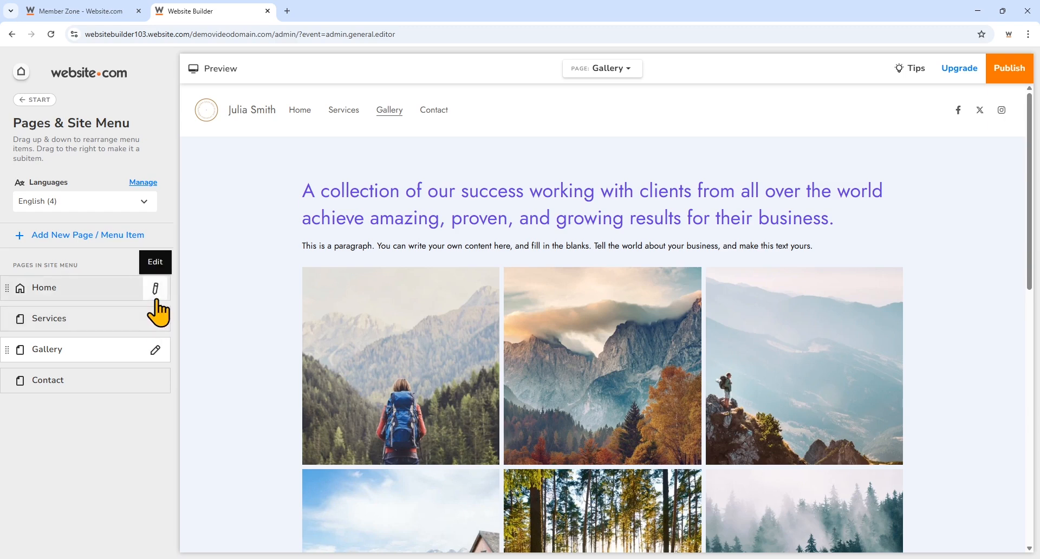
left_click(156, 350)
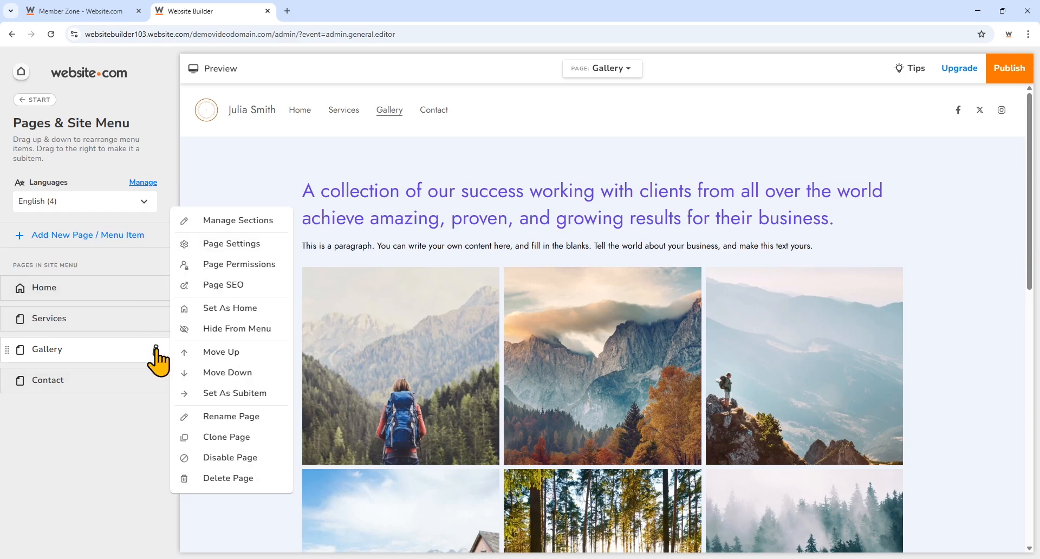
left_click(242, 487)
left_click(585, 333)
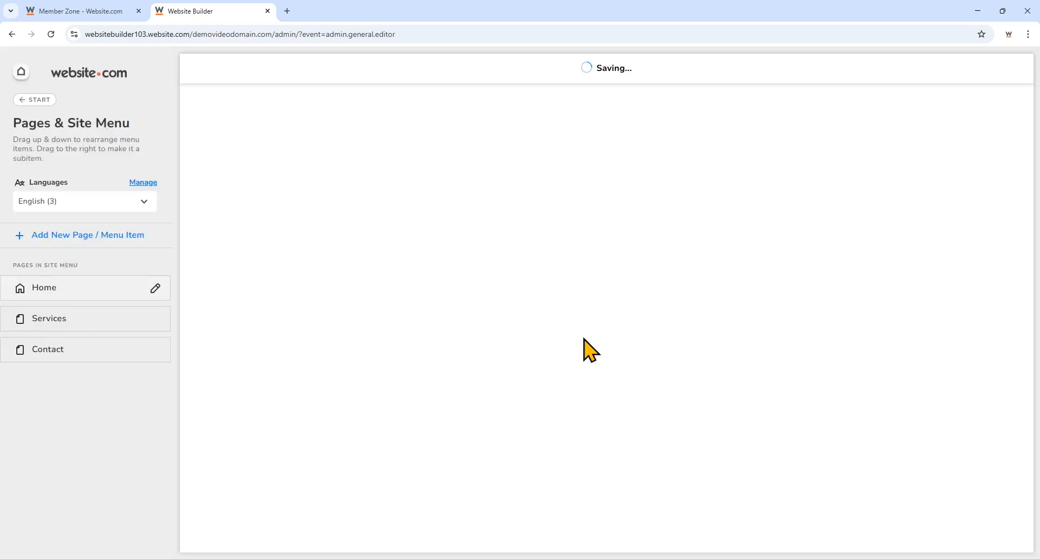
- Add a page from the About template titled 'About' to the site menu
left_click(49, 236)
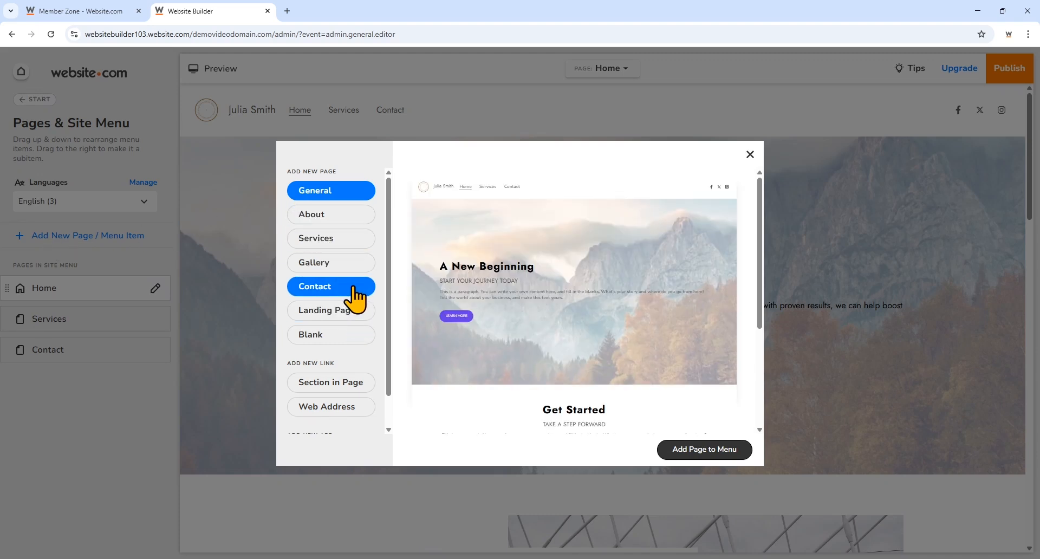
left_click(359, 214)
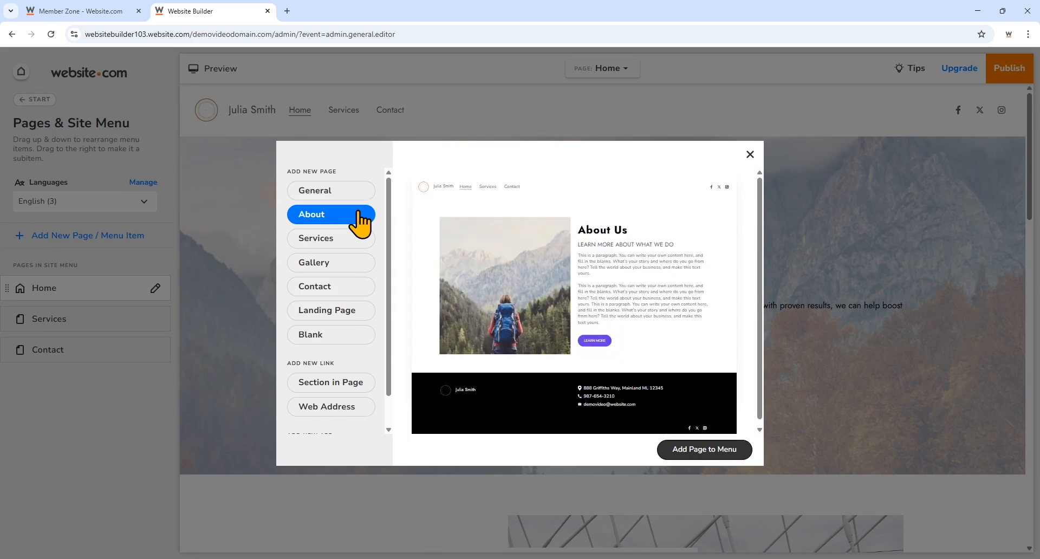
left_click(678, 443)
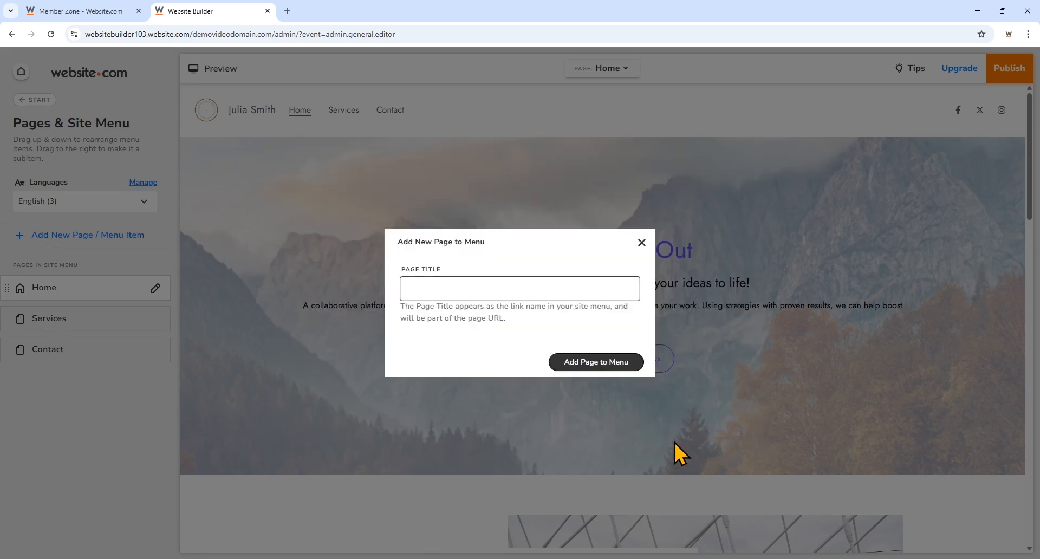
type("About")
left_click(628, 362)
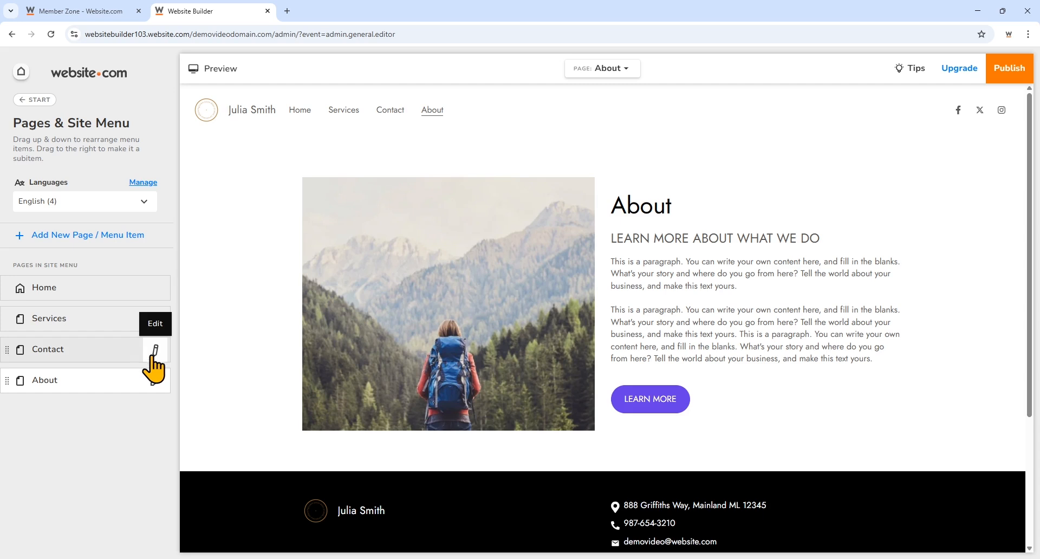
- In Page Settings, retitle the Contact page 'Contact Us' with URL contact-us and save
left_click(156, 352)
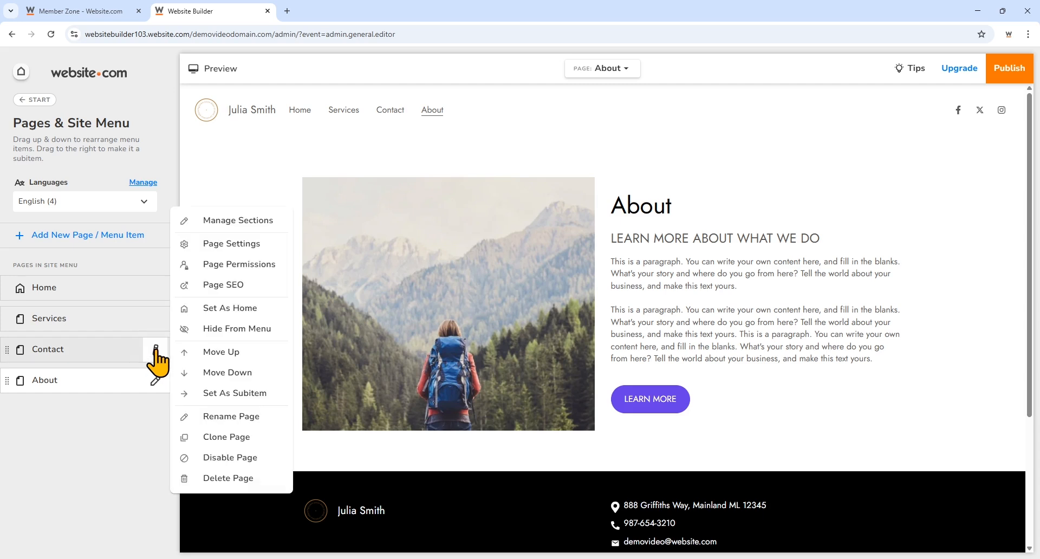
left_click(265, 416)
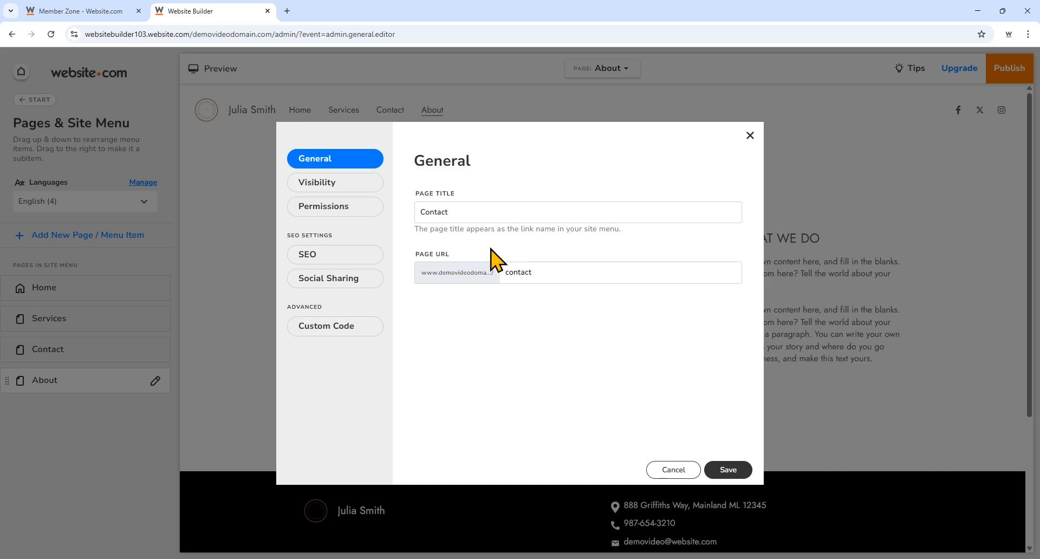
left_click(502, 211)
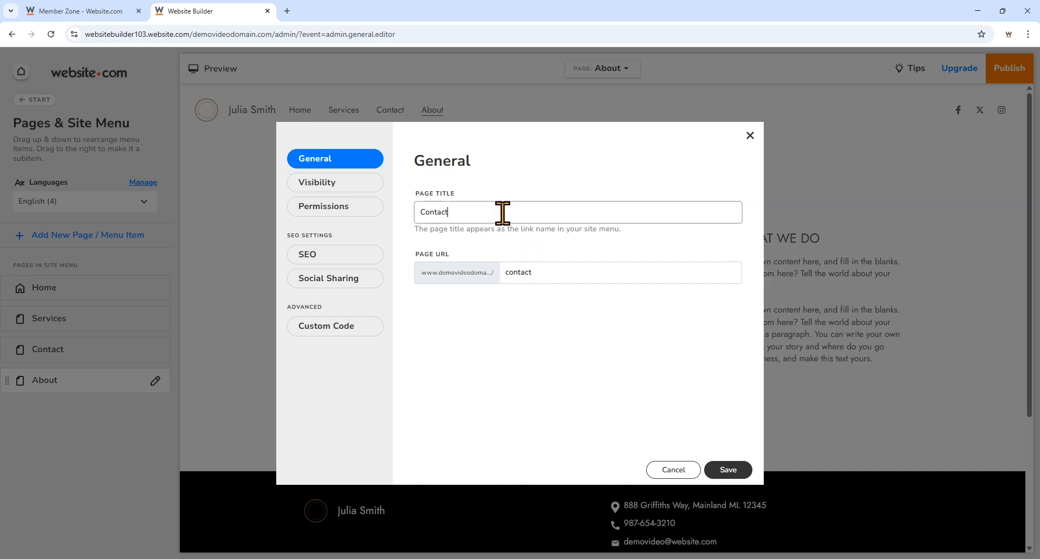
type("Us")
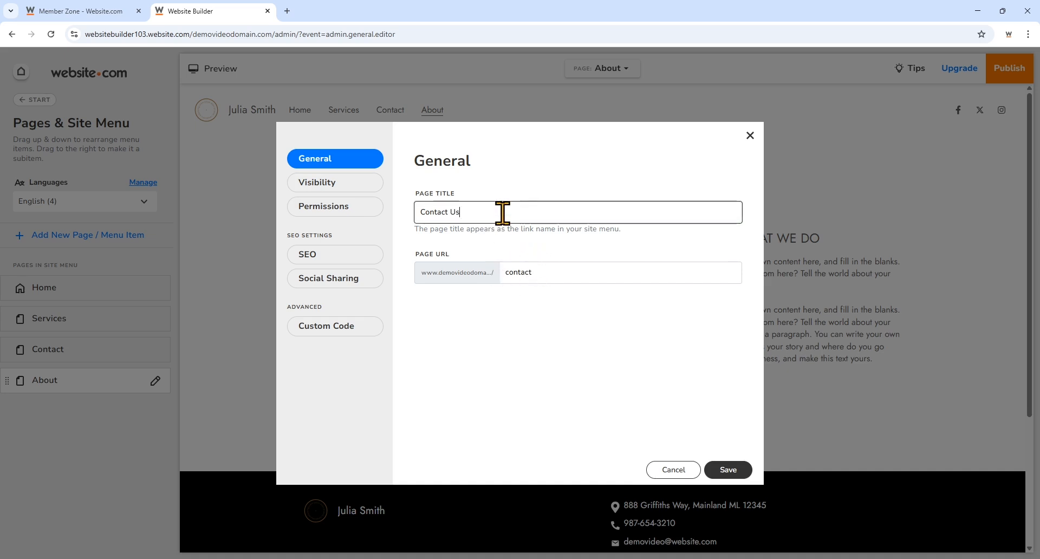
left_click(568, 281)
type("-us")
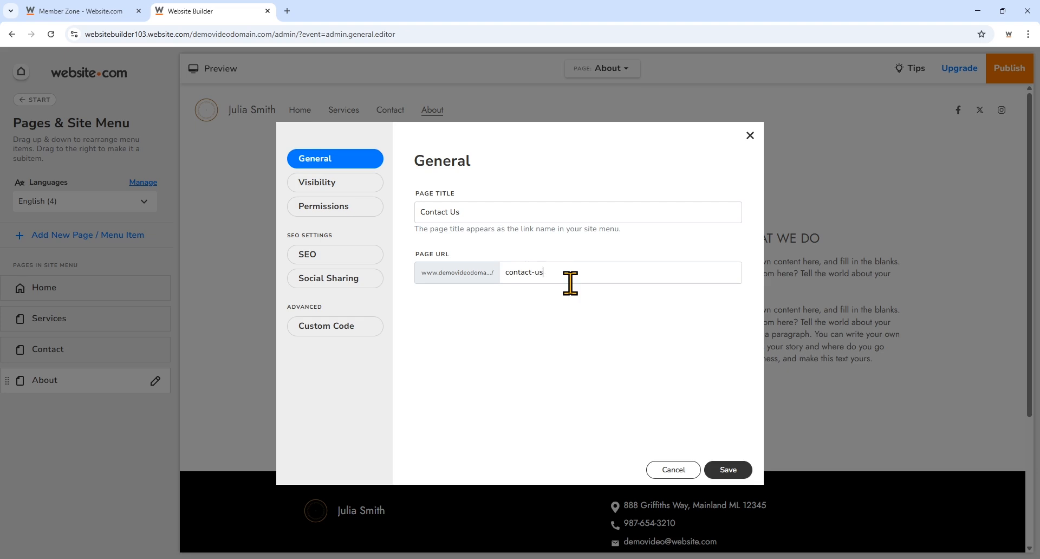
left_click(730, 470)
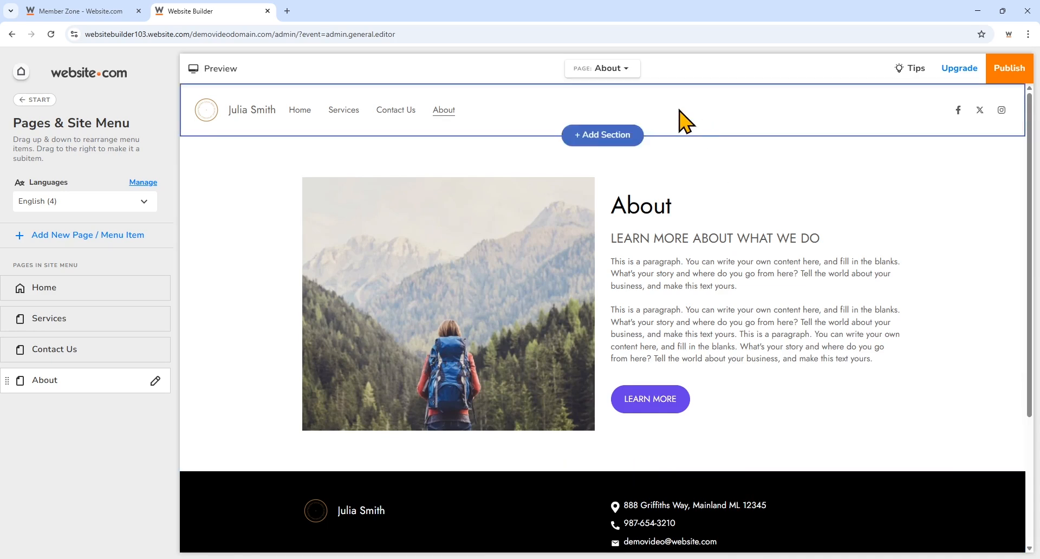
- Switch to the Home page and open the Make It Stand Out hero section's settings
left_click(633, 75)
left_click(581, 145)
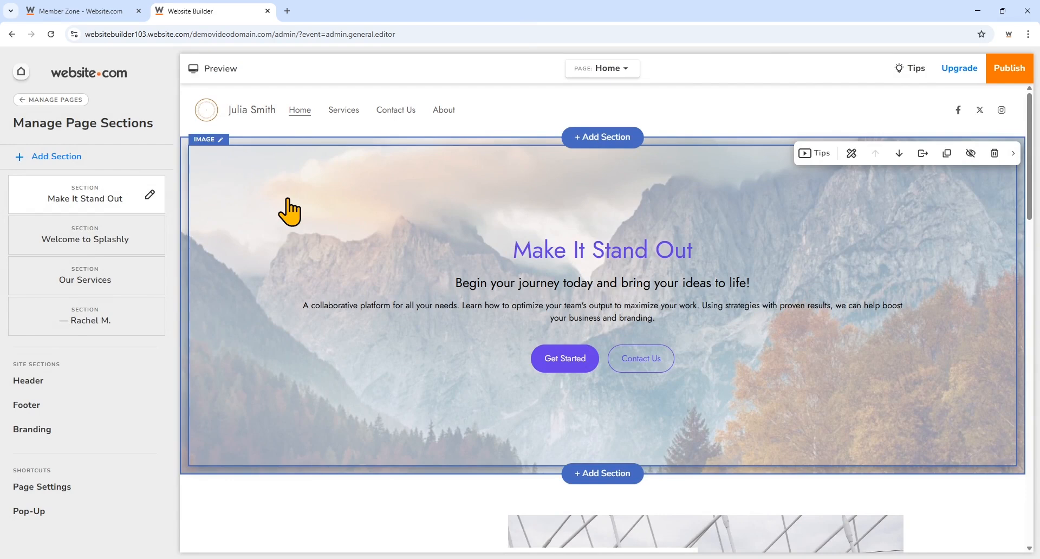
scroll(289, 212, "down", 10)
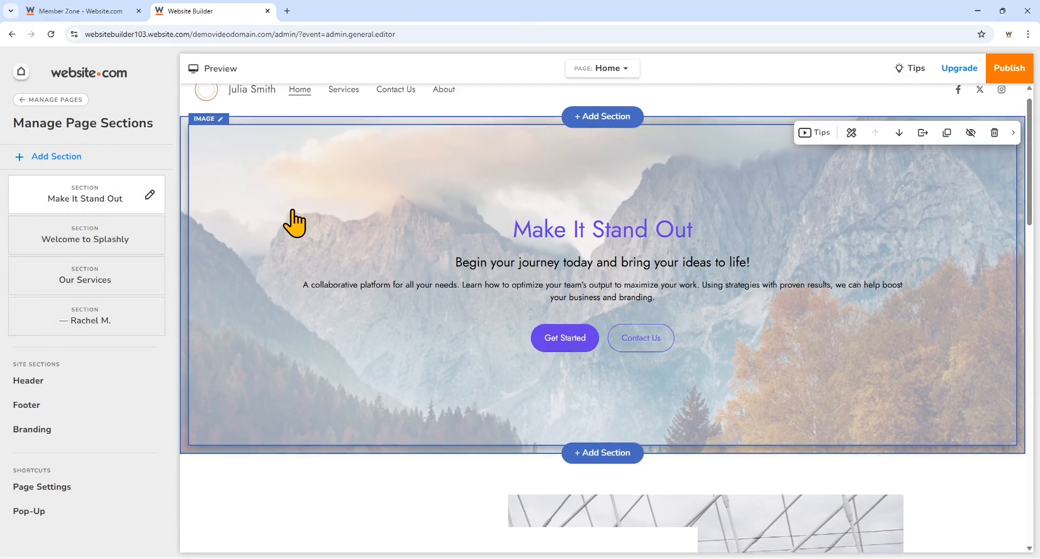
scroll(292, 216, "up", 4)
scroll(294, 217, "up", 6)
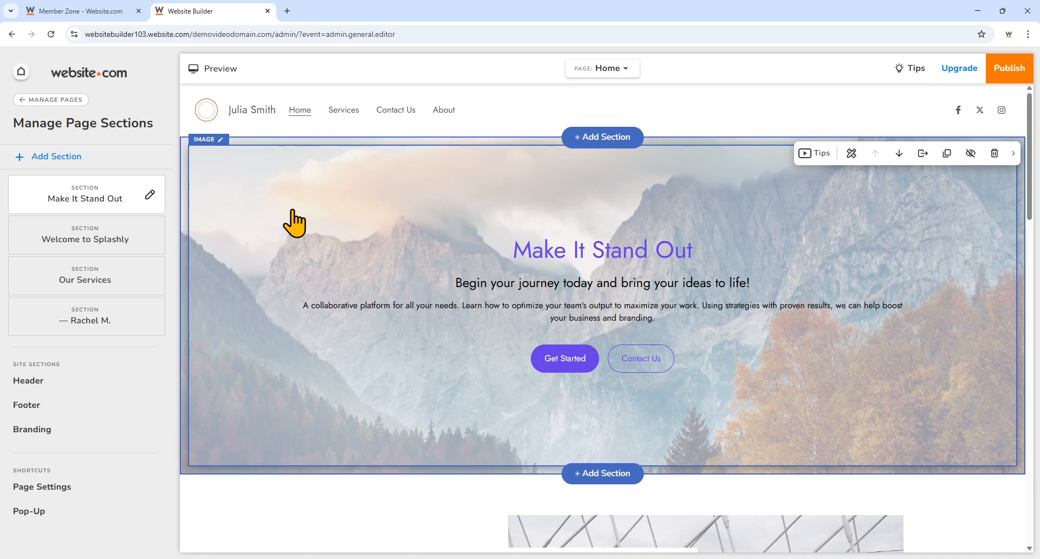
left_click(574, 205)
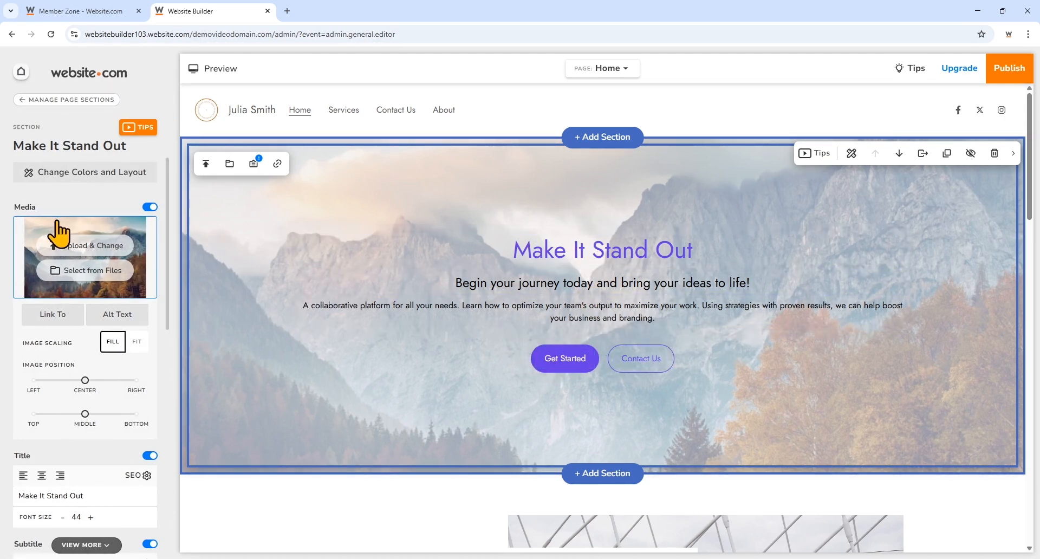
- Replace the hero title with 'Consulting You Can Trust'
scroll(64, 255, "down", 6)
scroll(70, 271, "down", 4)
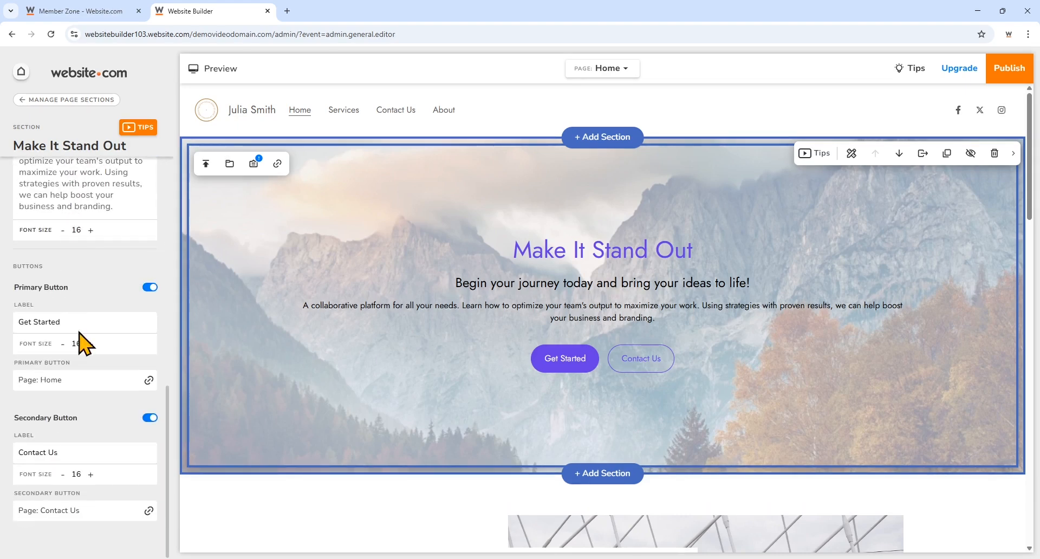
scroll(86, 347, "up", 10)
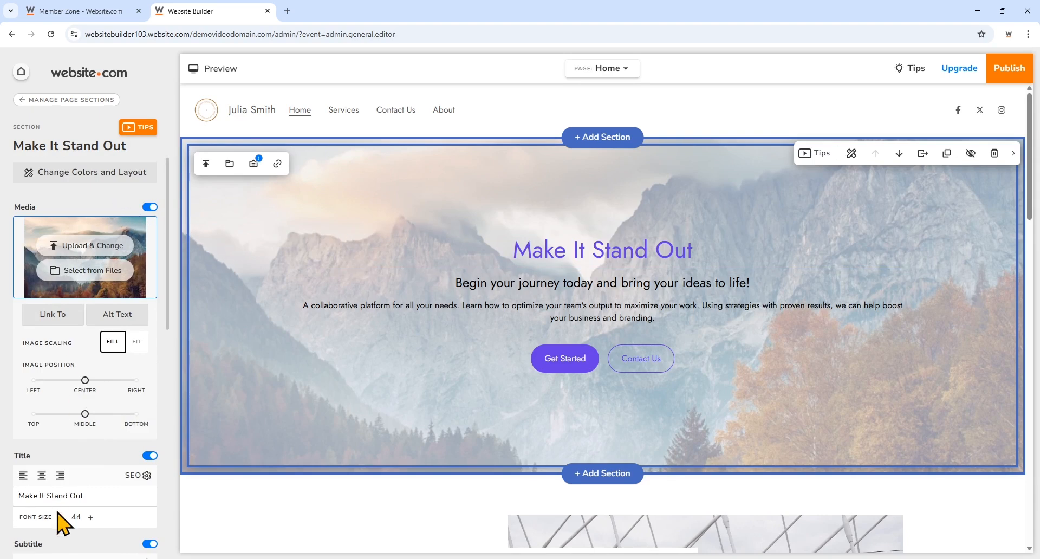
left_click(602, 250)
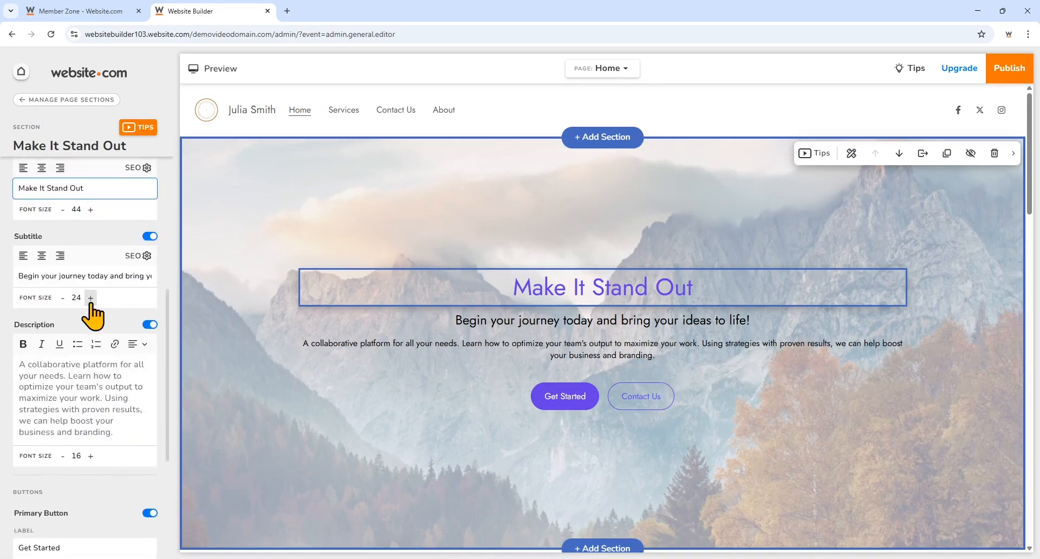
scroll(90, 311, "up", 1)
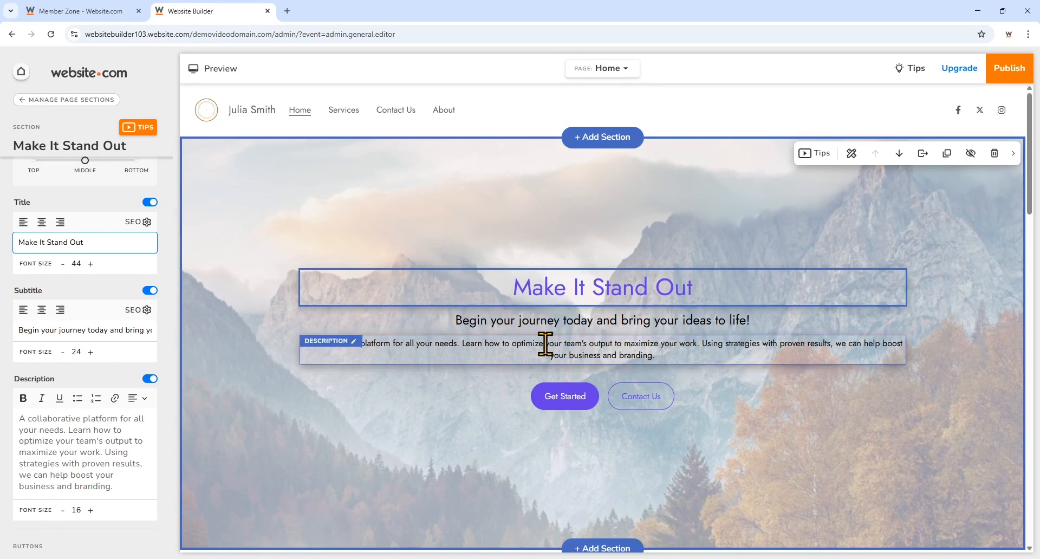
left_click_drag(110, 249, 16, 242)
scroll(220, 327, "down", 2)
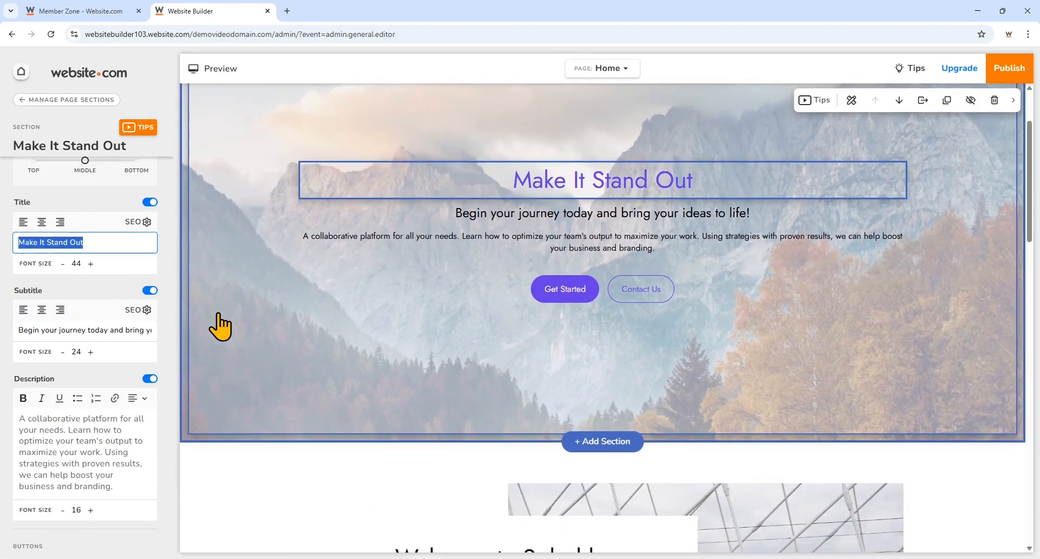
type("Consulting You Can ")
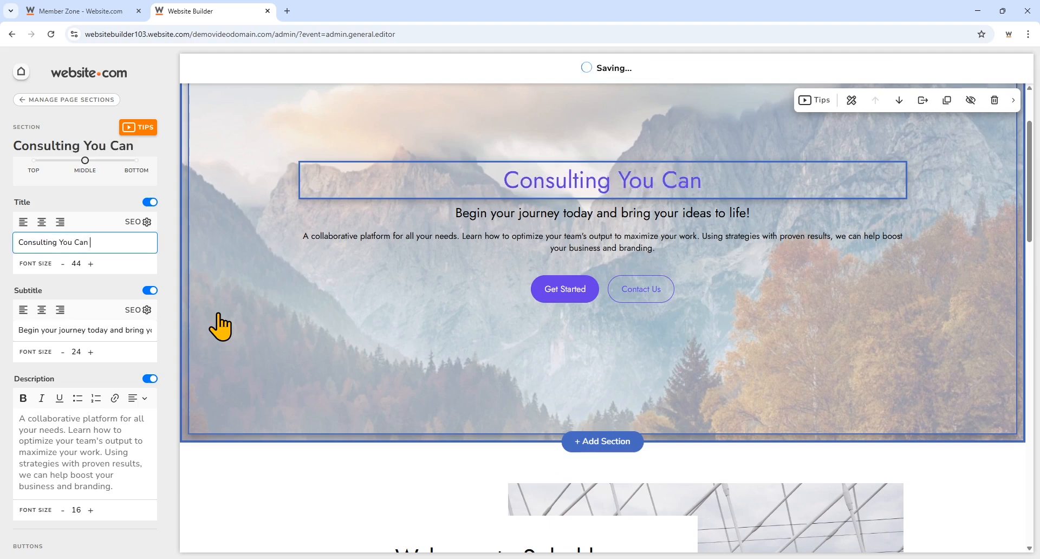
type("Trust")
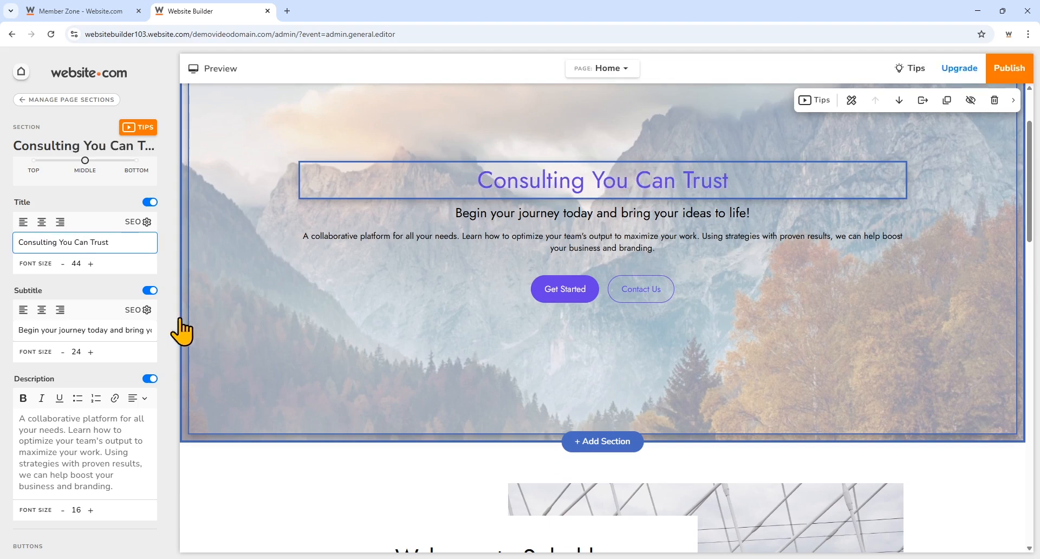
- Change the subtitle's ending to 'and let us help you complete the project!'
left_click(139, 329)
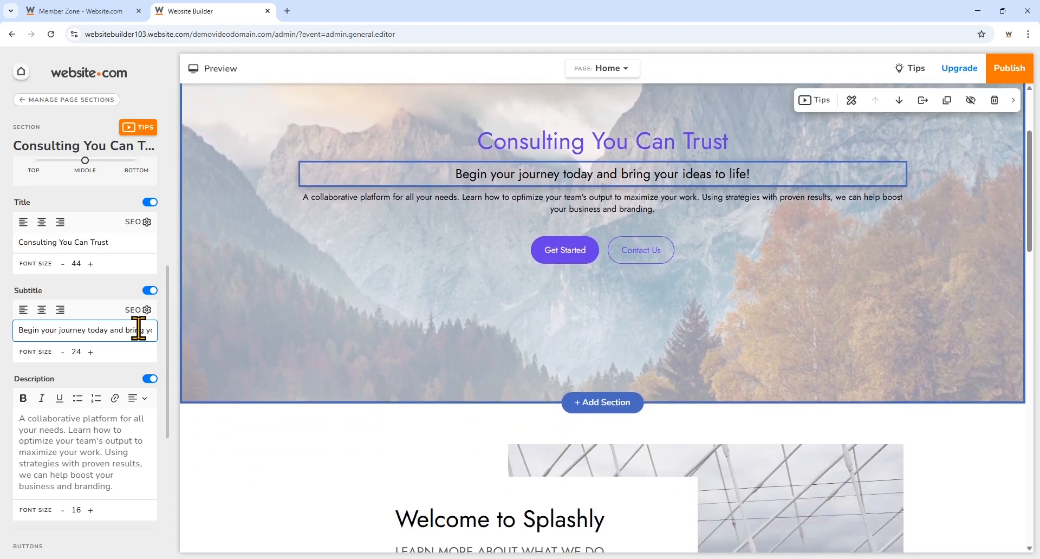
left_click_drag(110, 330, 165, 355)
type("and let us help you complete the project!")
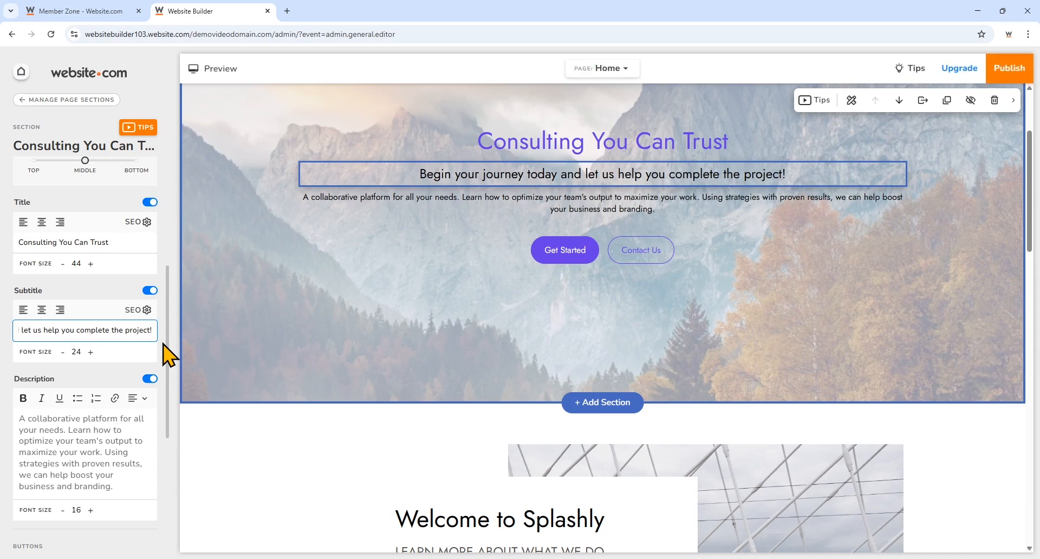
- Turn off the hero's Description so the paragraph is hidden
left_click(151, 379)
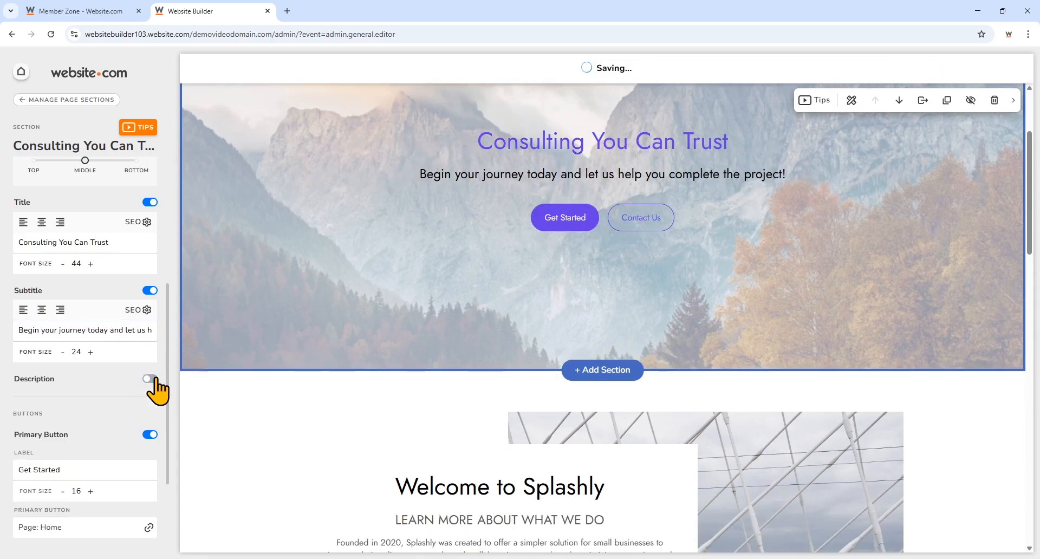
scroll(123, 384, "up", 1)
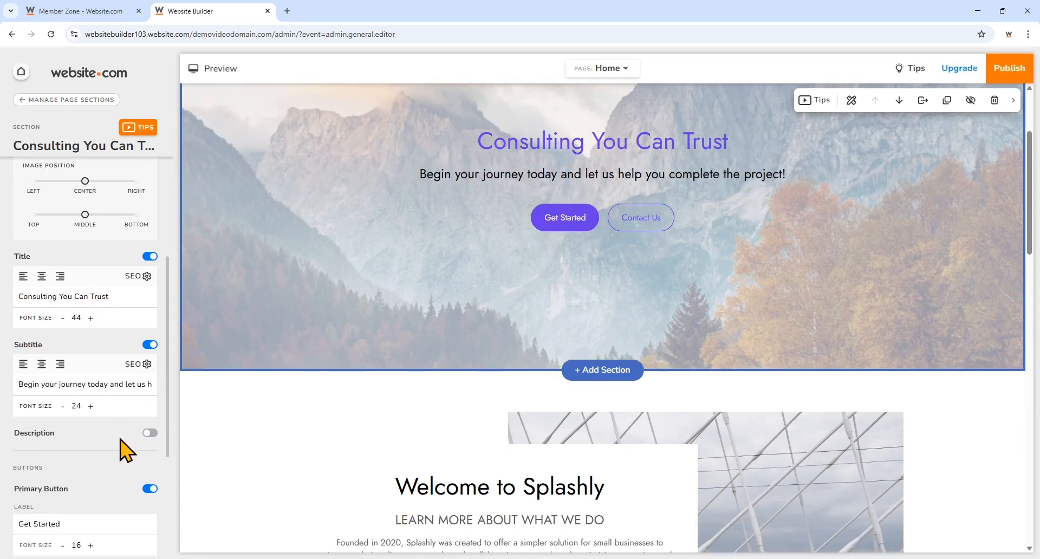
left_click(150, 434)
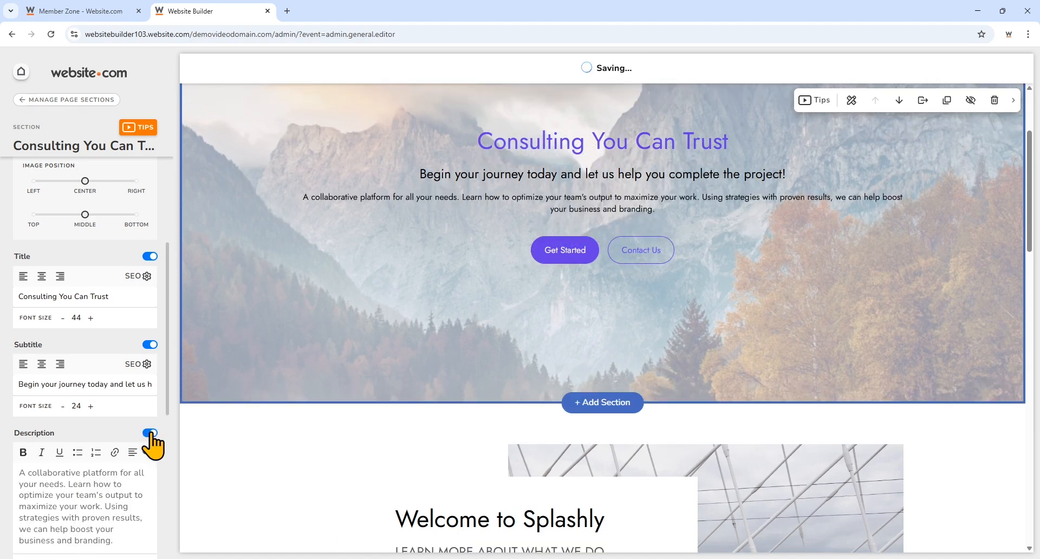
left_click(151, 434)
scroll(251, 425, "up", 2)
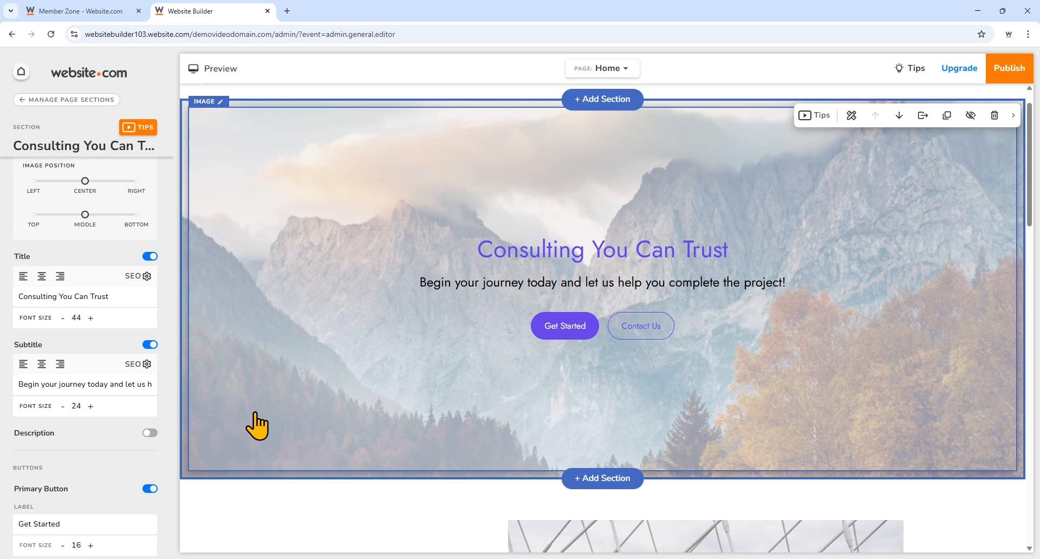
- Set the hero background to the Business stock photo of people on a paved plaza
left_click(327, 186)
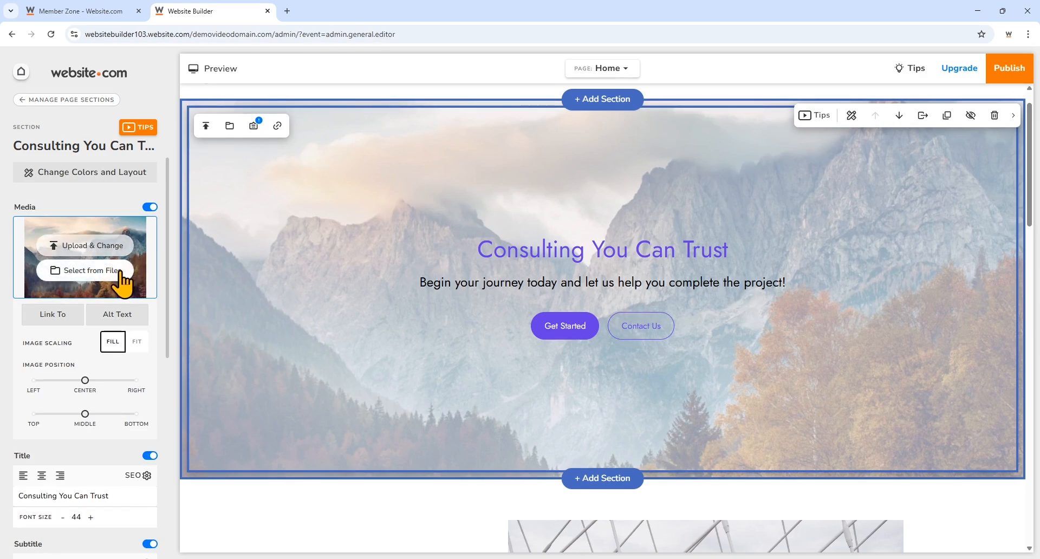
left_click(120, 274)
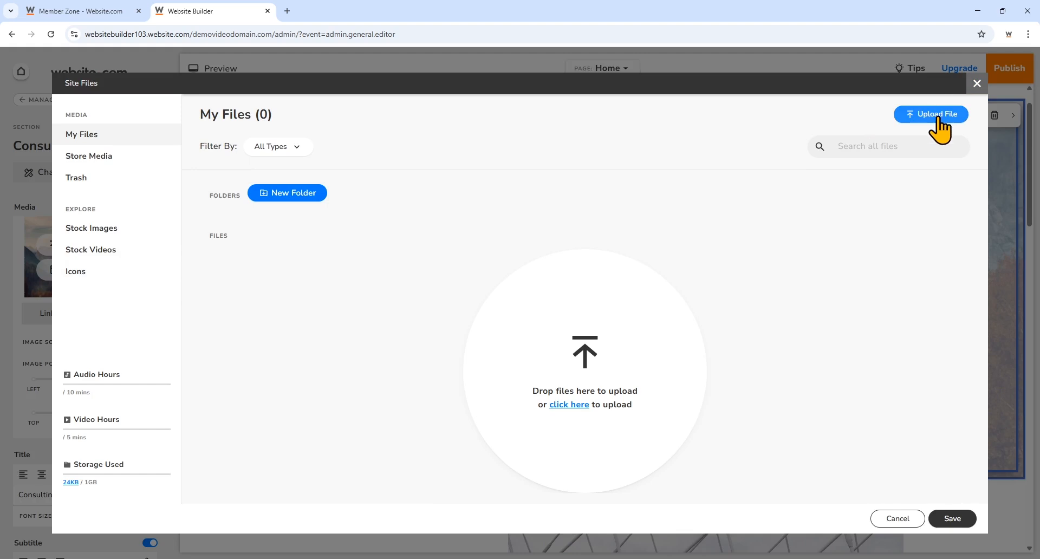
left_click(145, 245)
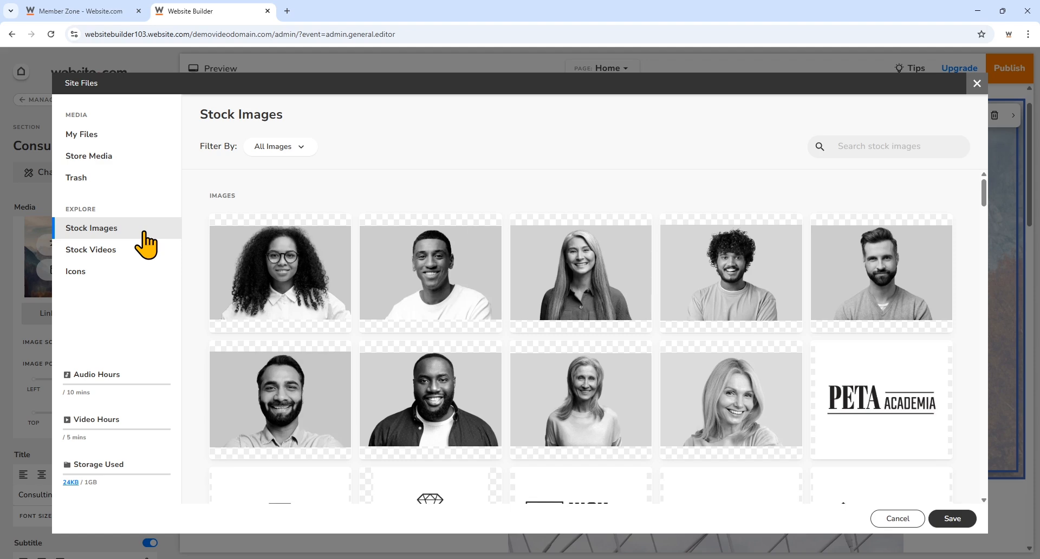
left_click(274, 147)
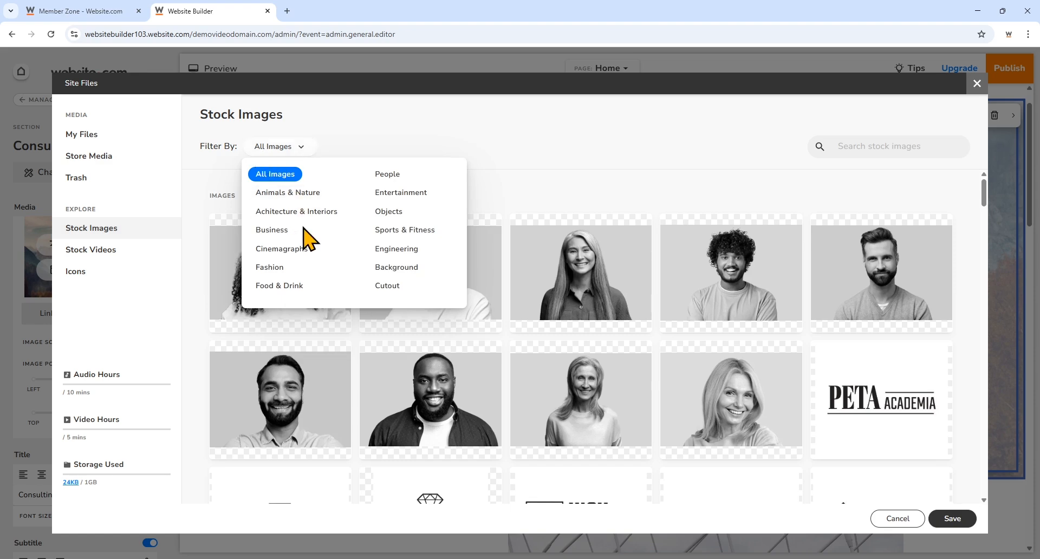
left_click(288, 231)
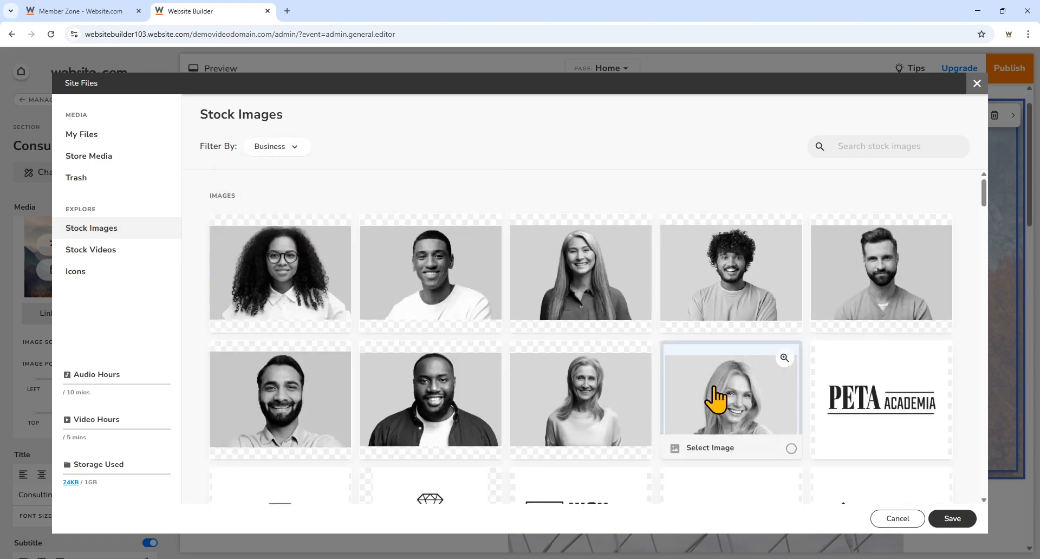
scroll(713, 398, "down", 15)
scroll(718, 400, "down", 5)
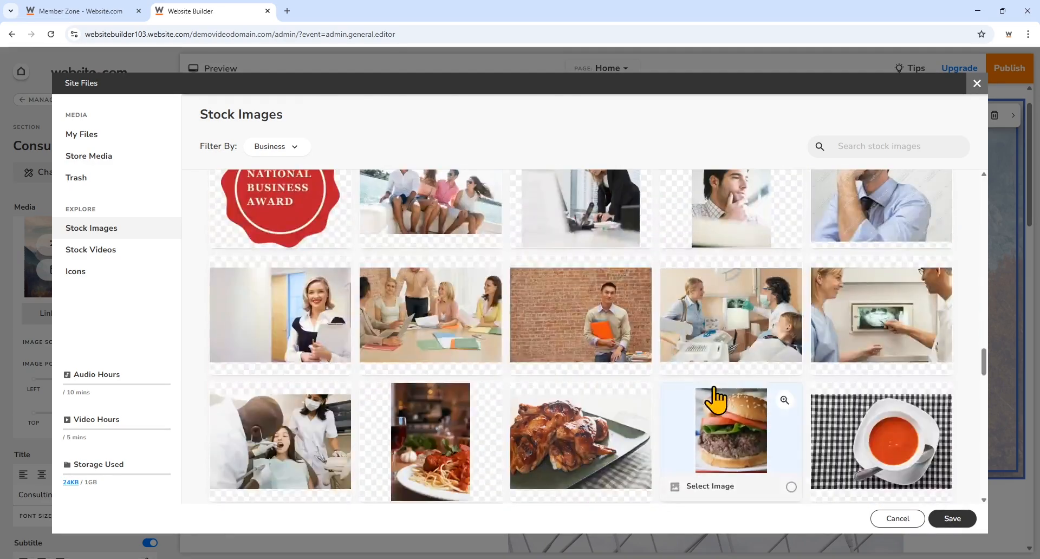
scroll(716, 401, "down", 12)
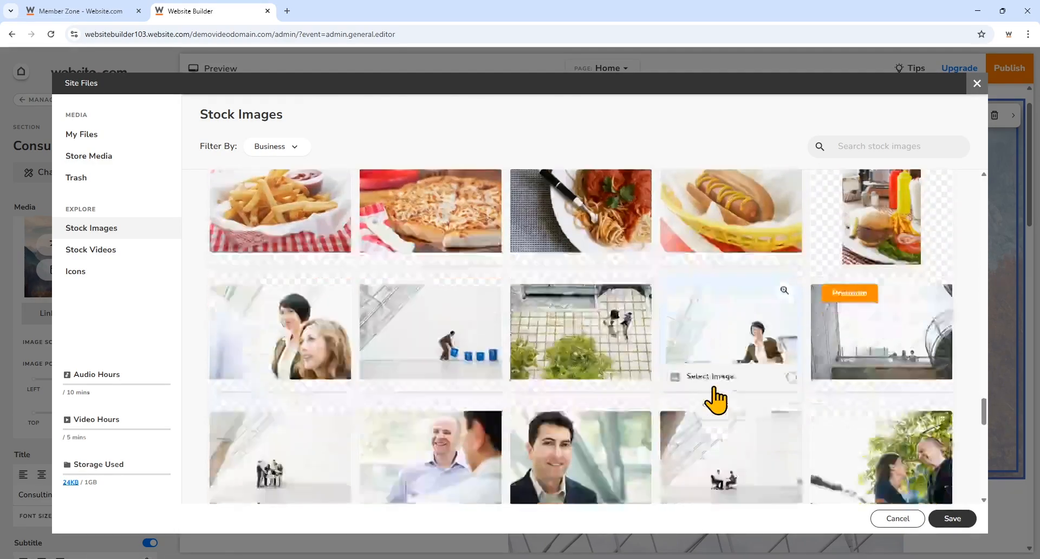
left_click(637, 321)
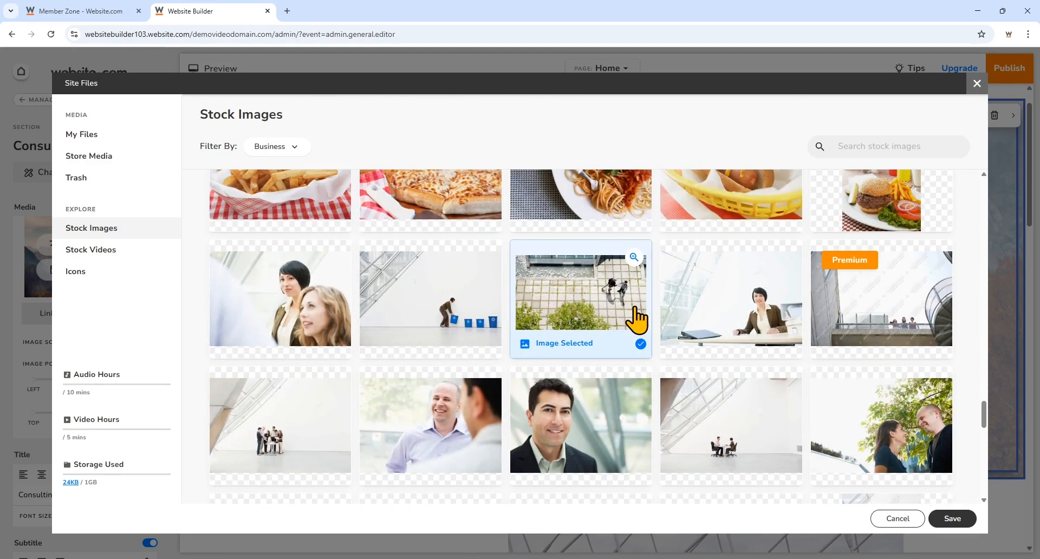
left_click(948, 520)
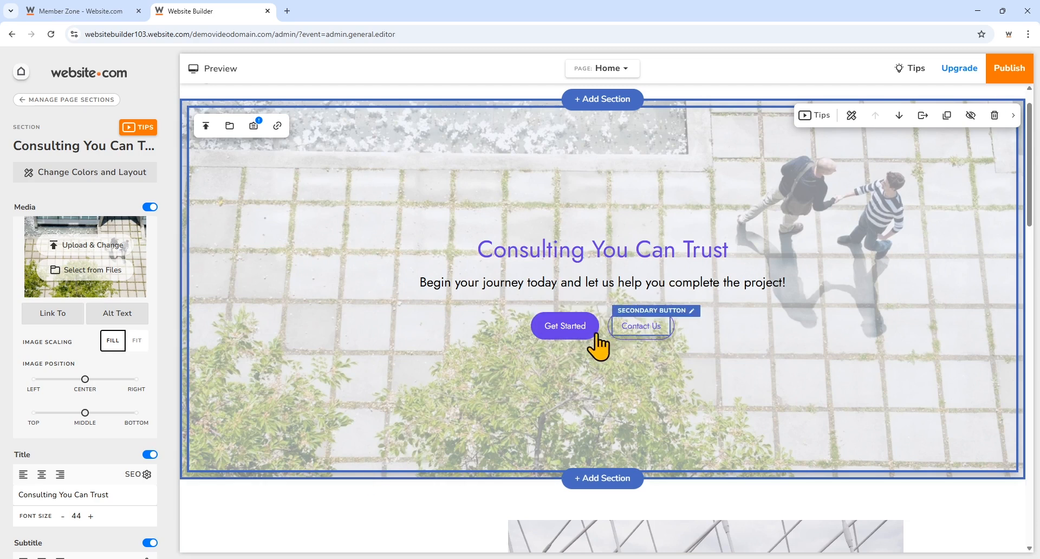
- Hide the hero's secondary Contact Us button and relabel the Get Started button 'Contact Us'
scroll(87, 432, "down", 7)
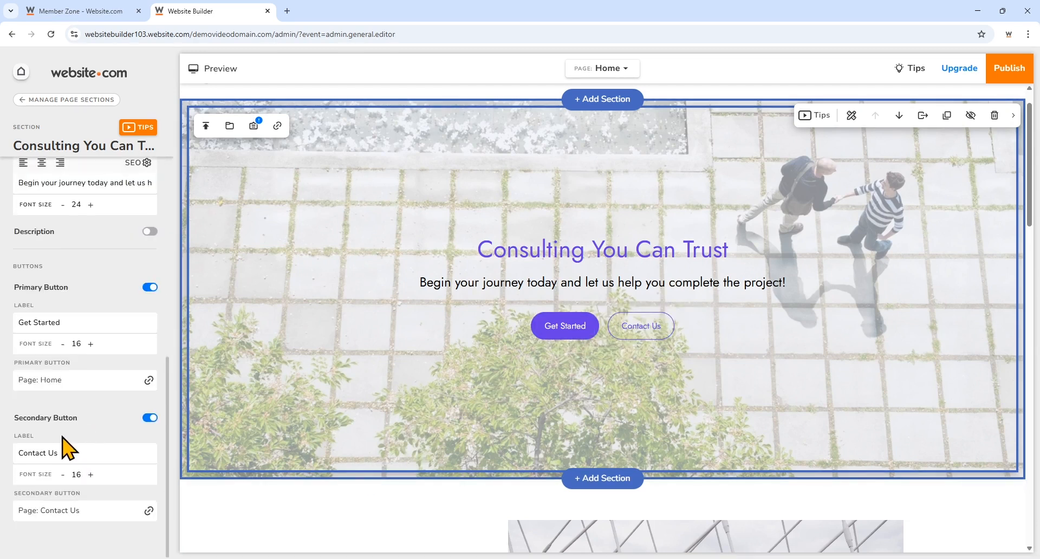
left_click(149, 419)
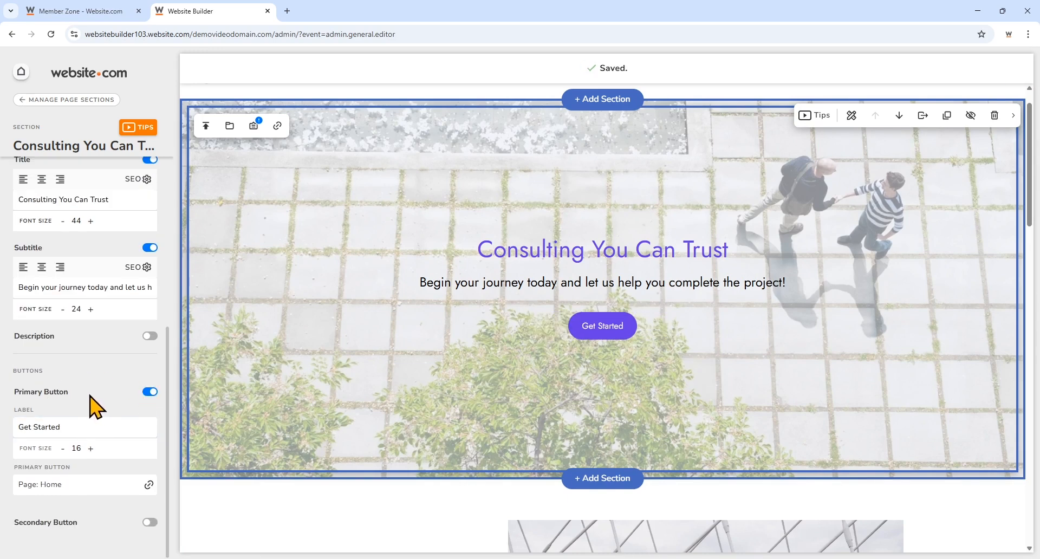
left_click(87, 429)
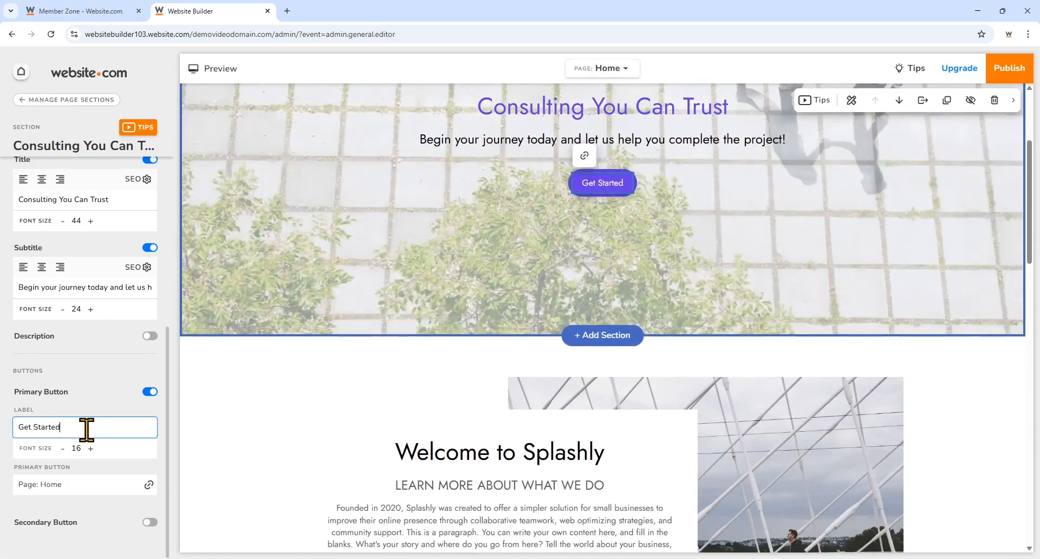
key("BackSpace")
key("BackSpace")
key("BackSpace")
key("BackSpace")
key("BackSpace")
key("BackSpace")
key("BackSpace")
key("BackSpace")
key("BackSpace")
key("BackSpace")
key("BackSpace")
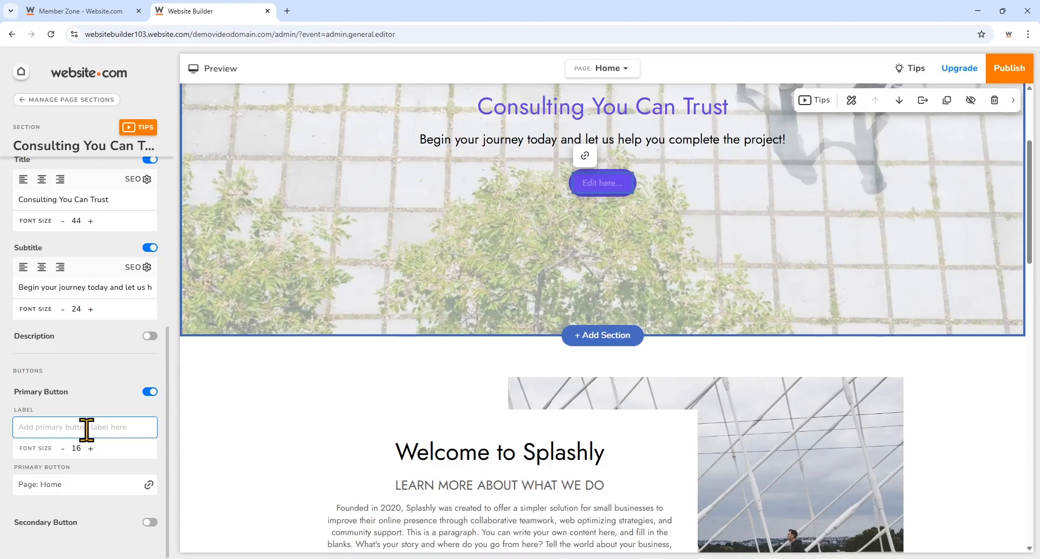
type("Contac")
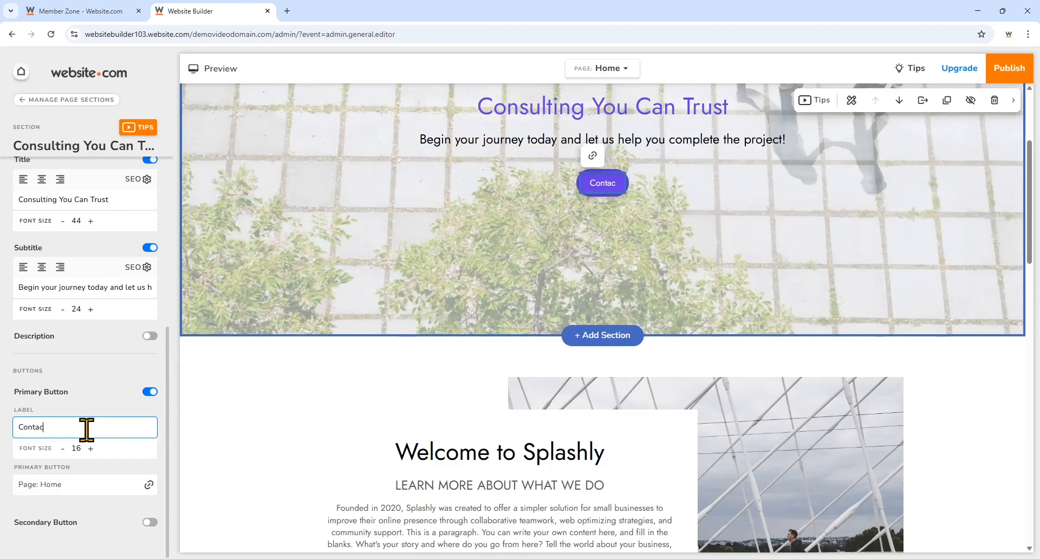
type("t Us")
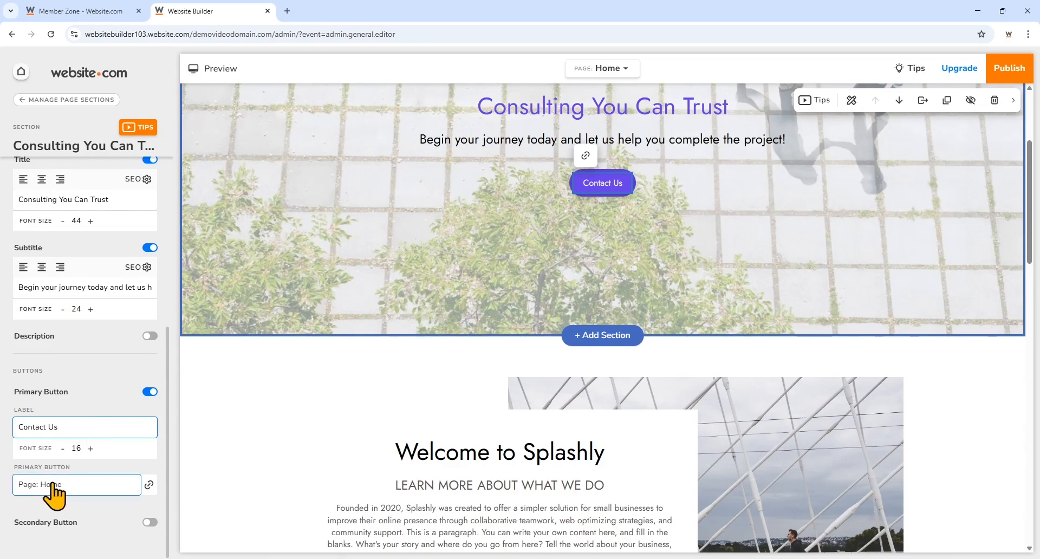
- Point the hero's Contact Us button link to the Contact Us site page and save
left_click(93, 491)
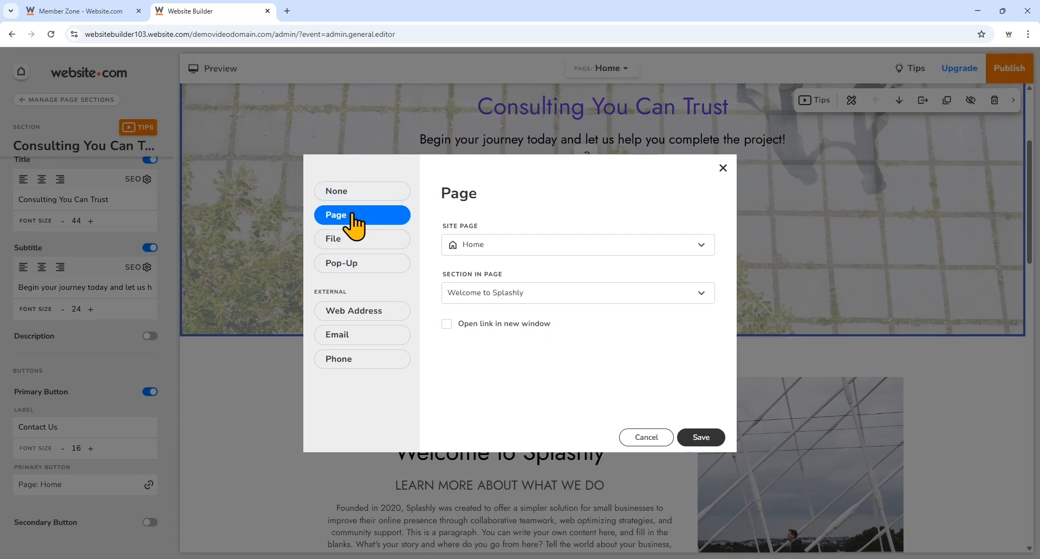
left_click(524, 248)
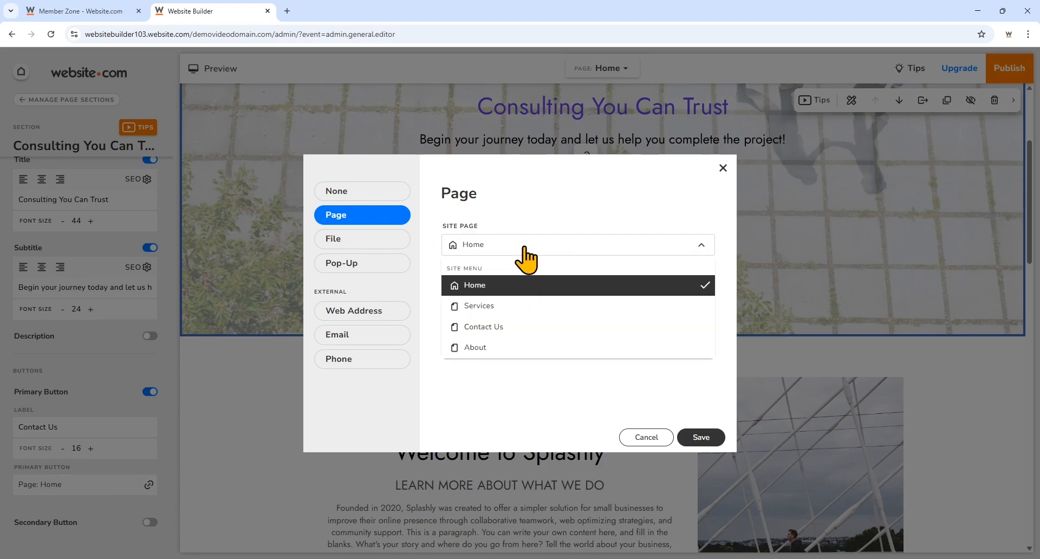
left_click(515, 345)
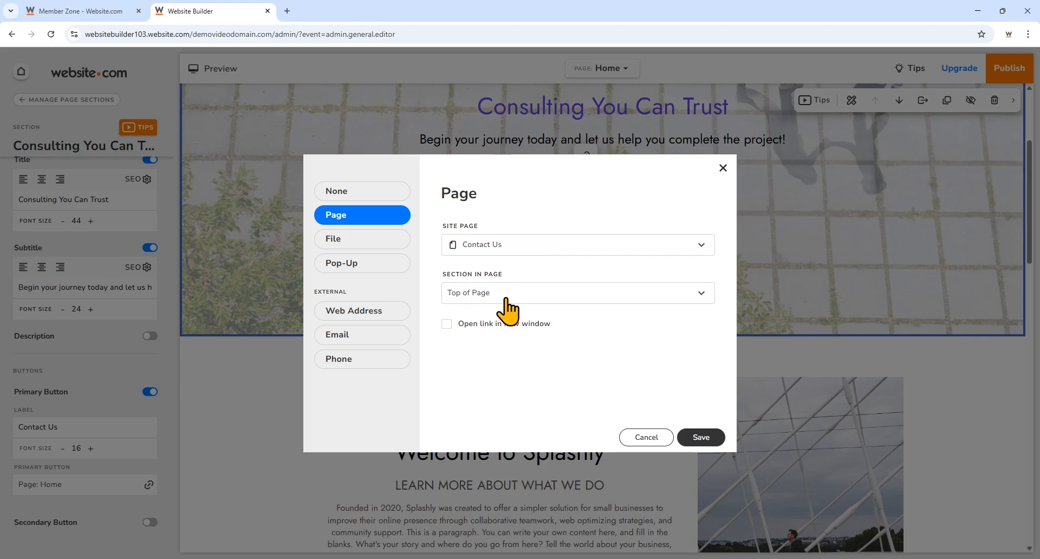
left_click(702, 437)
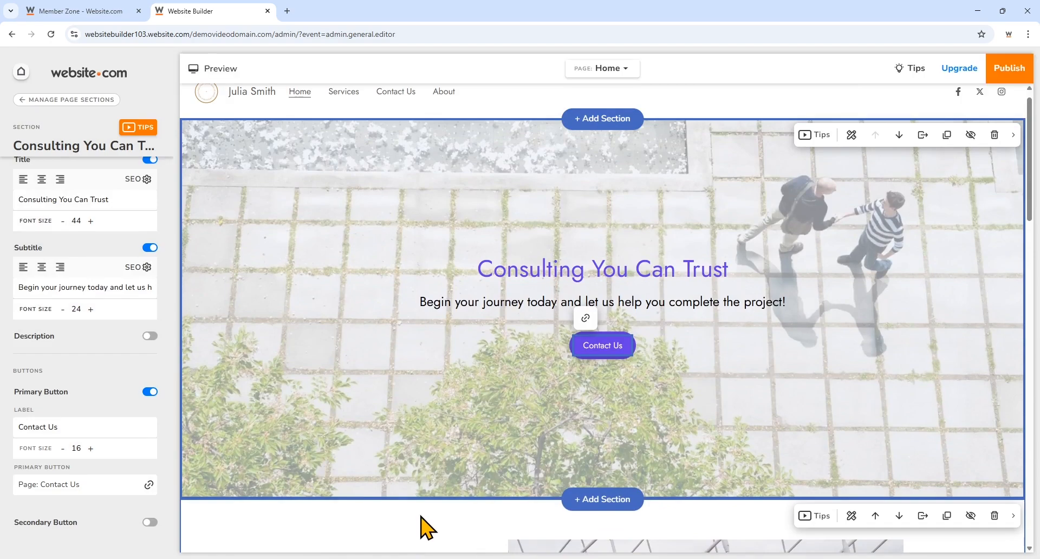
- Delete the Our Services section holding the Basic, Creative and Premium plan cards
scroll(418, 473, "down", 9)
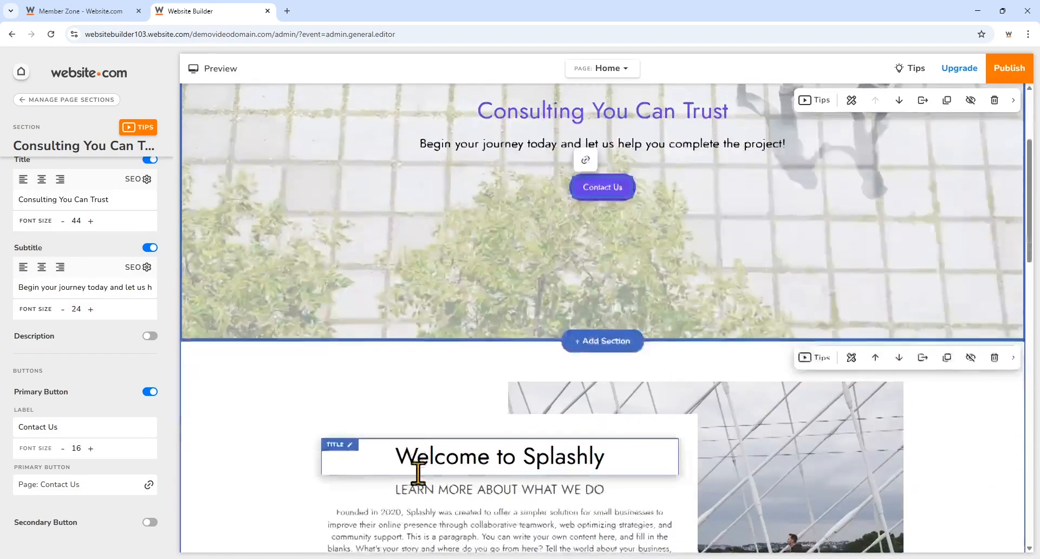
scroll(409, 474, "down", 8)
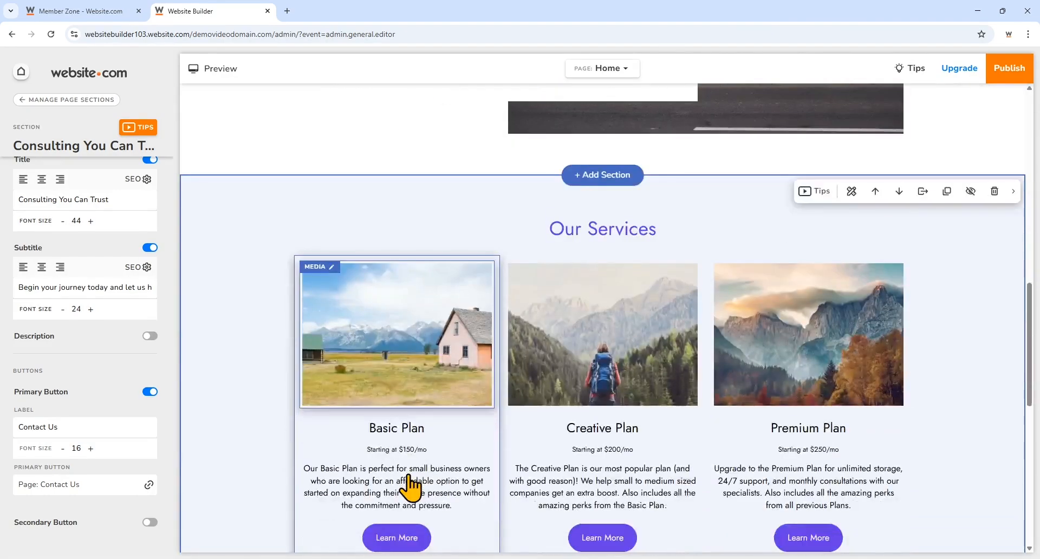
scroll(407, 475, "up", 1)
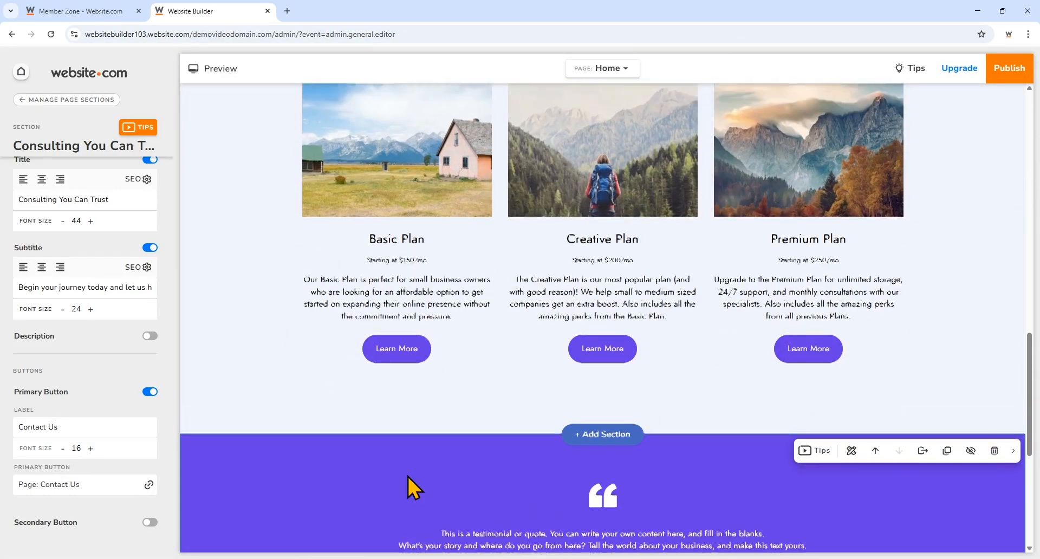
scroll(407, 475, "down", 4)
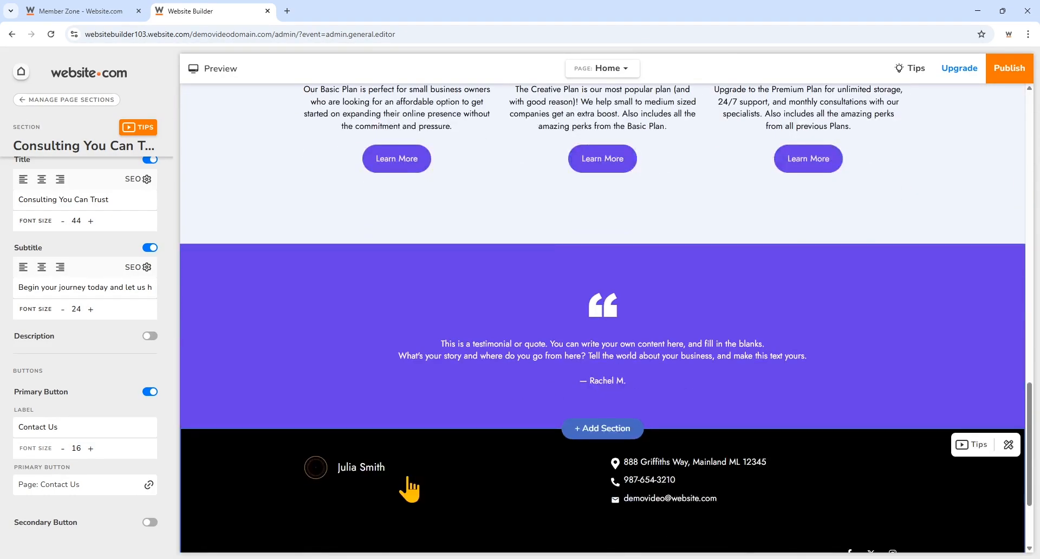
scroll(409, 488, "up", 5)
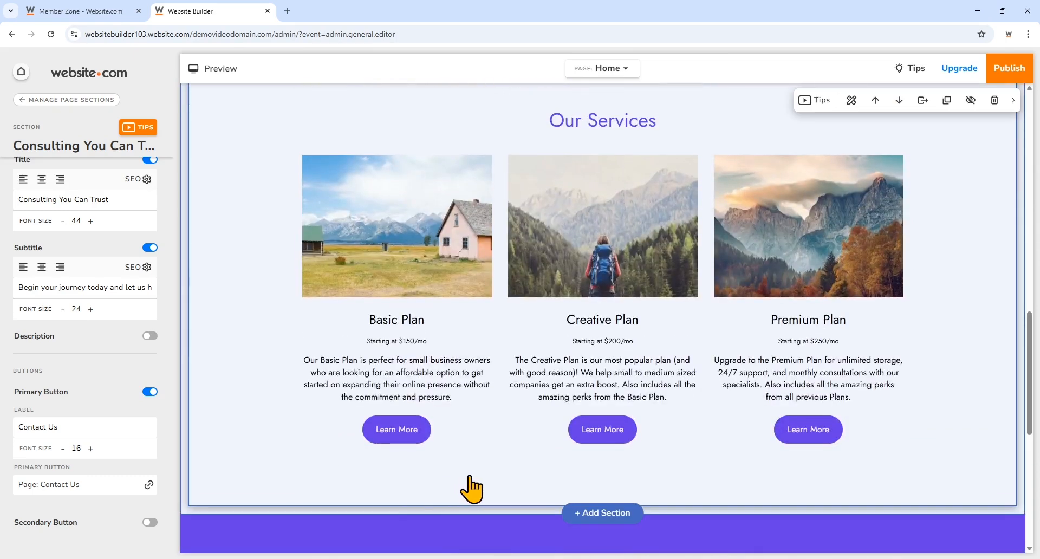
scroll(471, 489, "up", 1)
left_click(437, 147)
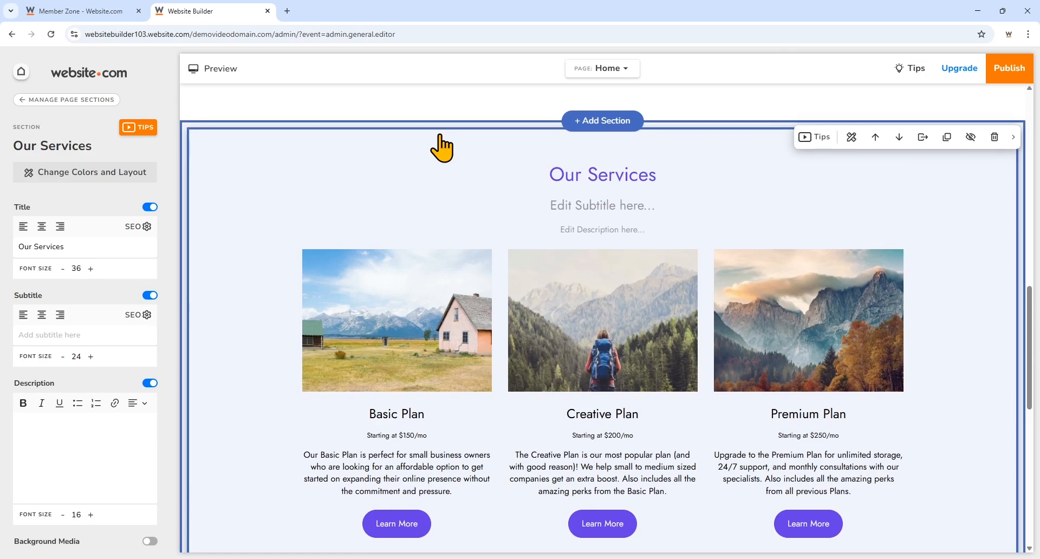
left_click(993, 138)
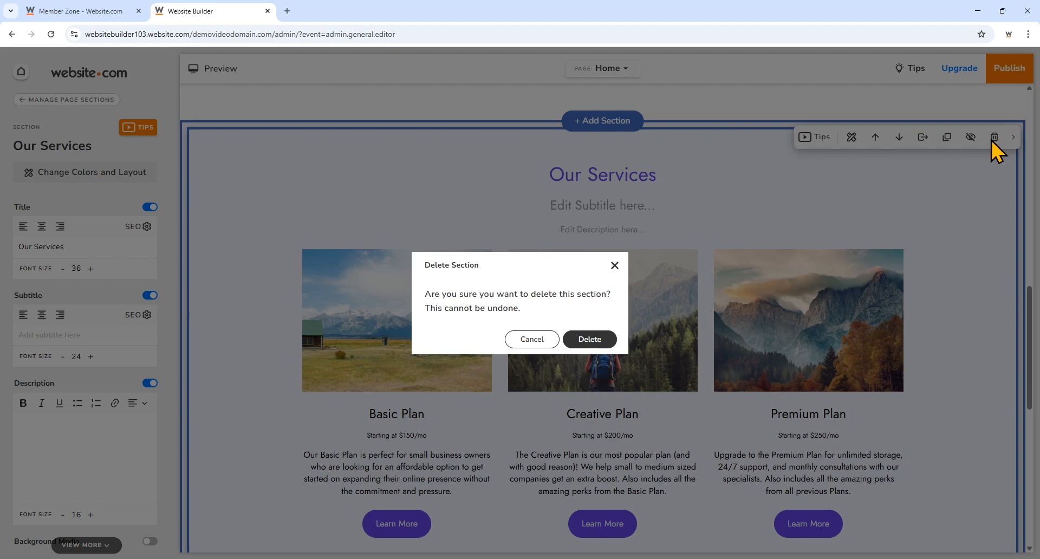
left_click(588, 337)
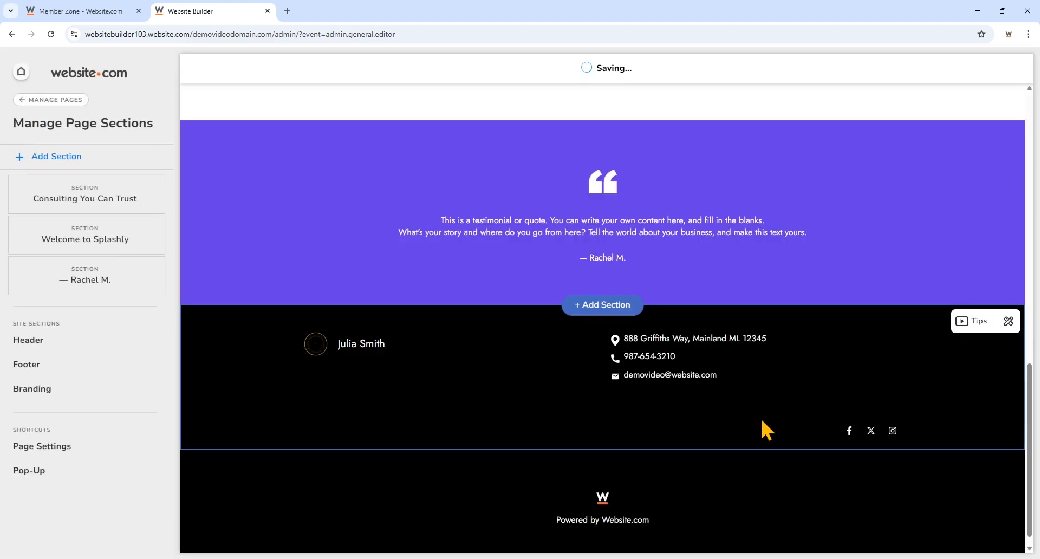
- Insert the stacked Services-category layout as a new section below Welcome to Splashly
scroll(769, 430, "up", 10)
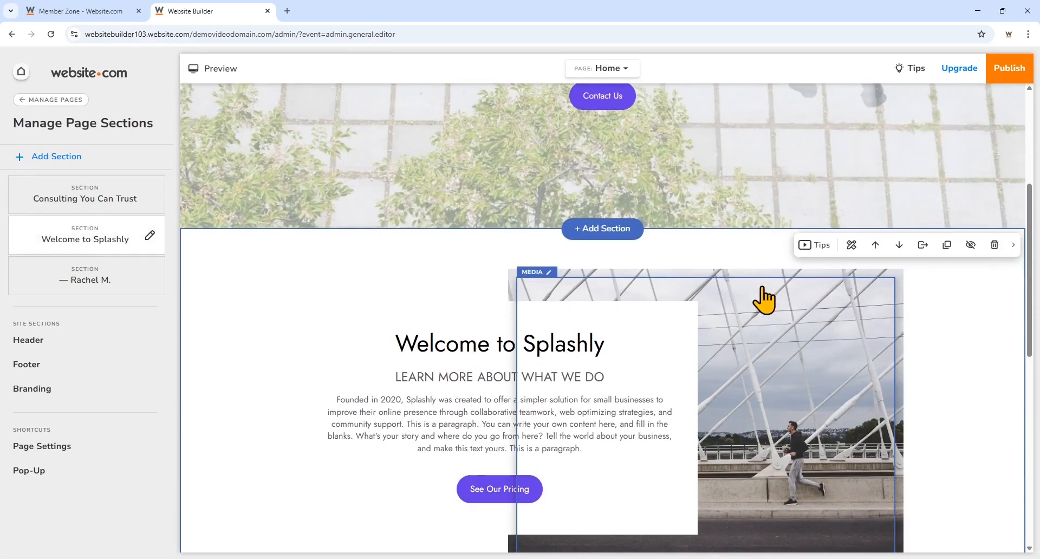
scroll(391, 291, "down", 2)
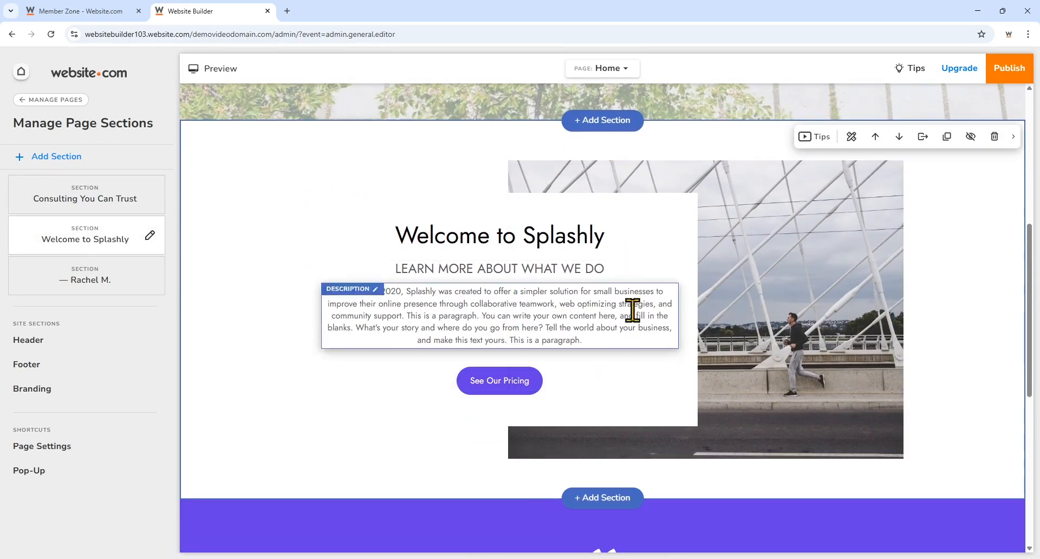
left_click(635, 501)
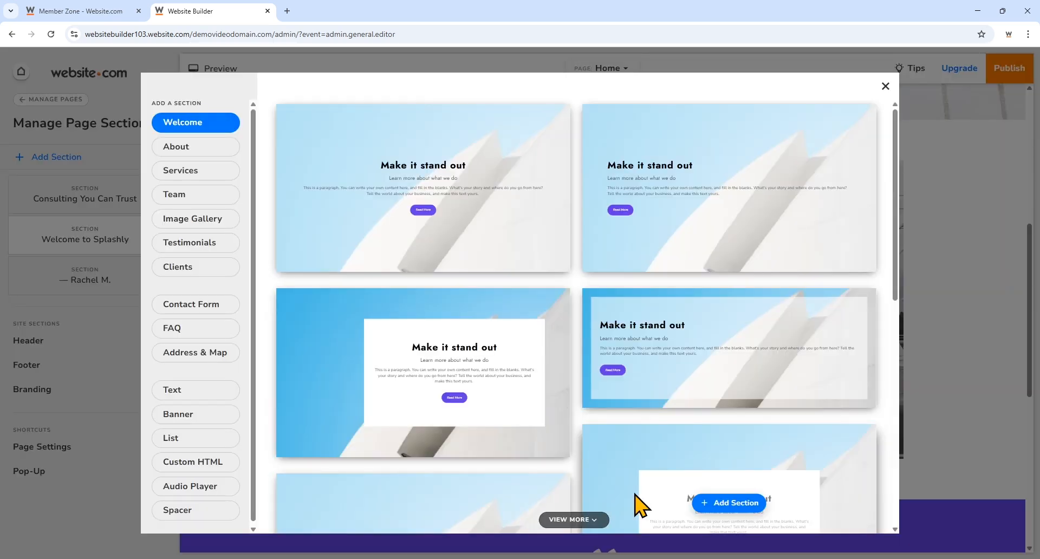
left_click(206, 152)
left_click(205, 173)
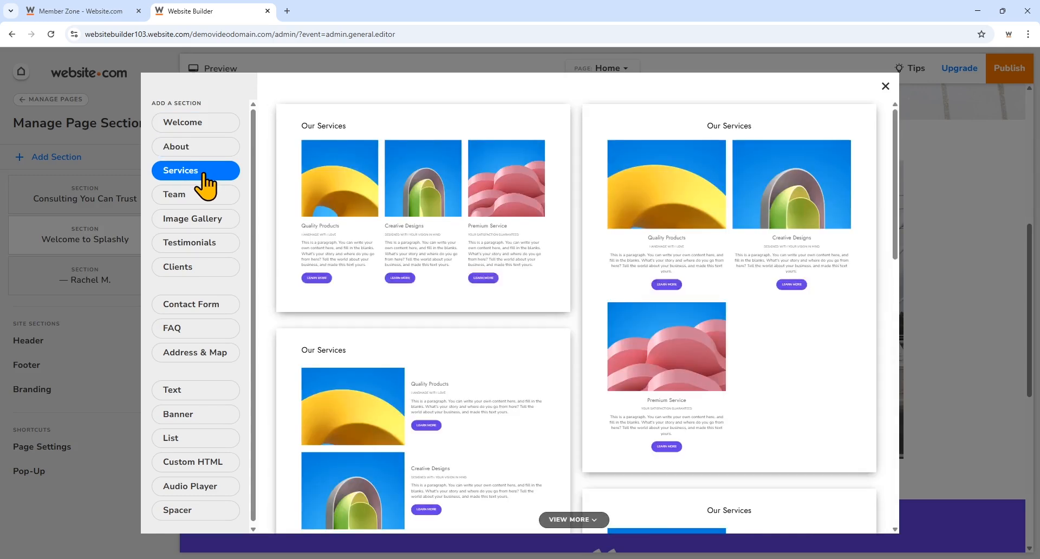
left_click(214, 199)
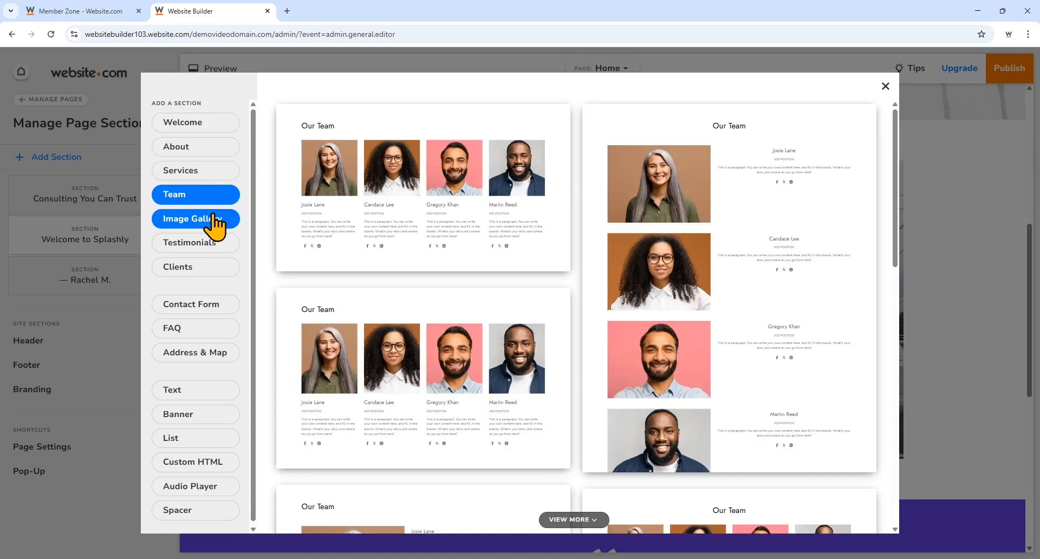
left_click(215, 218)
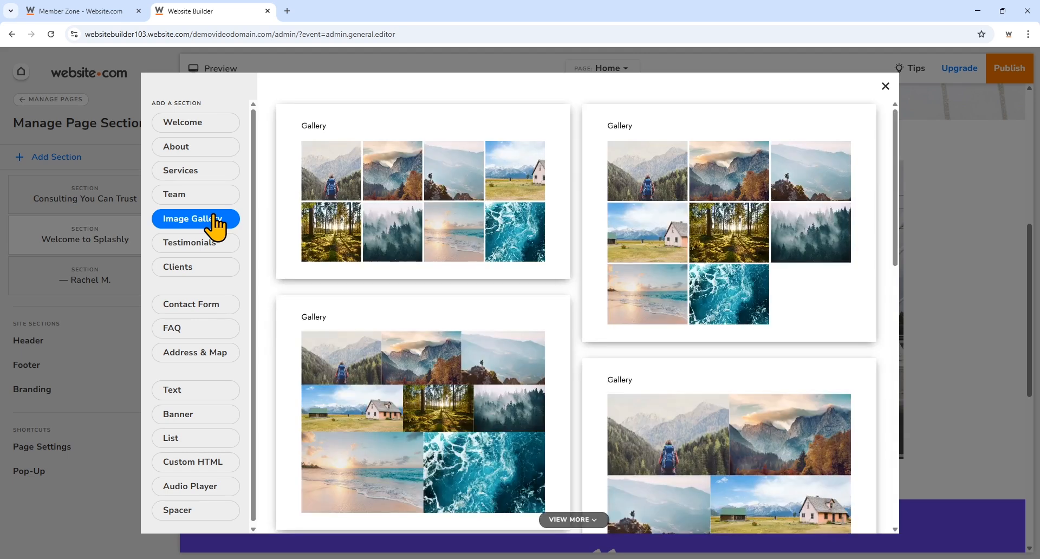
left_click(212, 243)
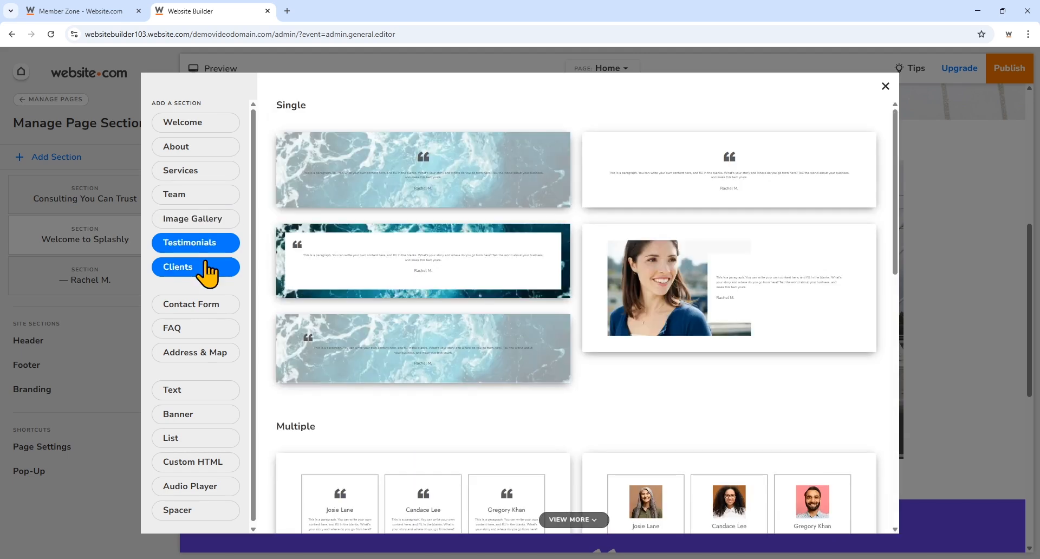
left_click(209, 272)
left_click(228, 183)
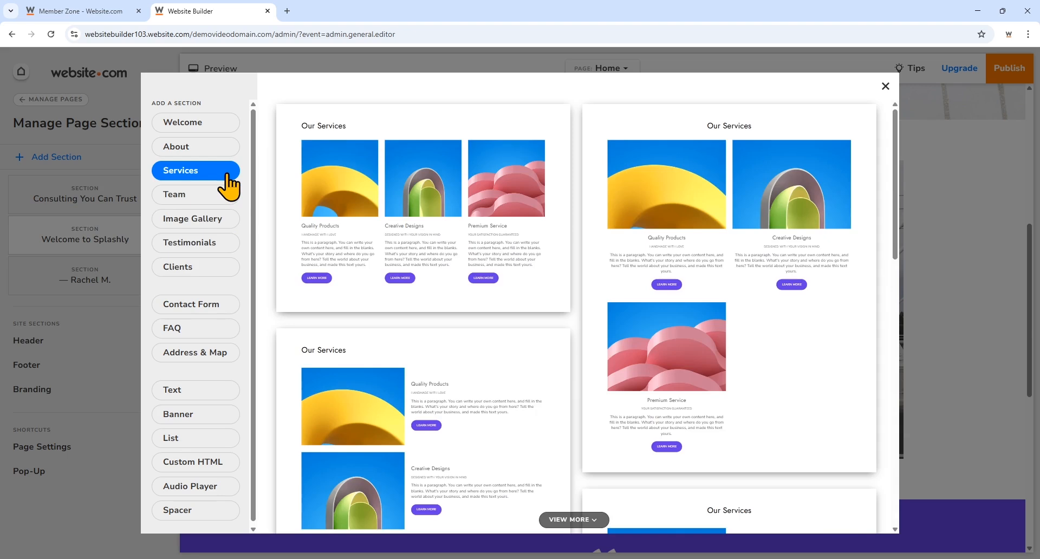
scroll(495, 232, "down", 4)
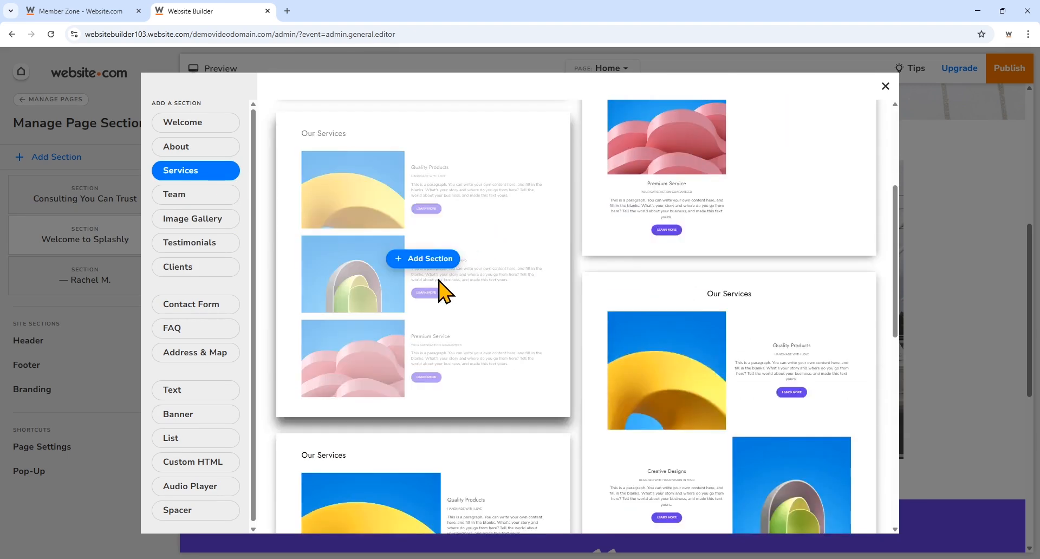
left_click(424, 259)
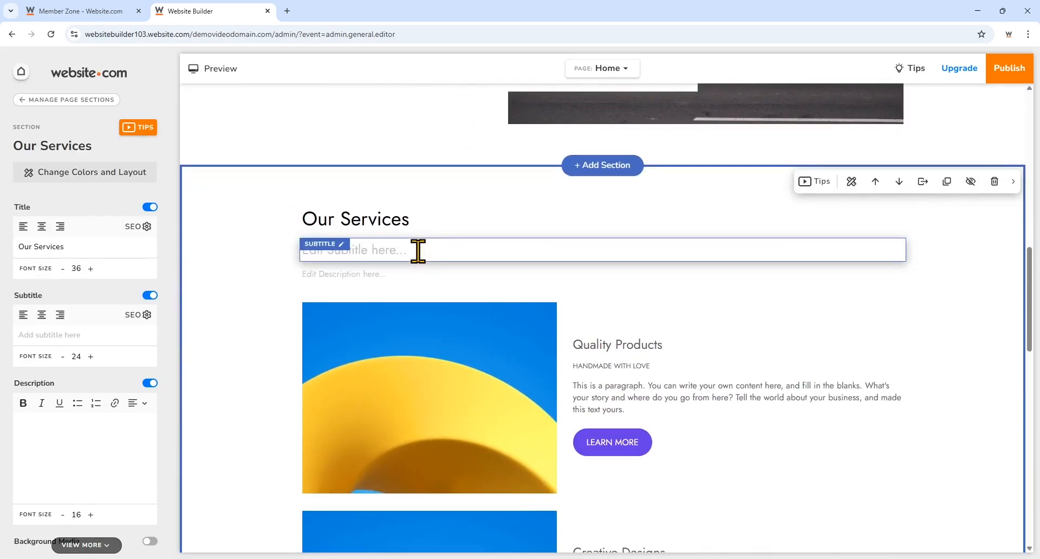
scroll(726, 383, "down", 10)
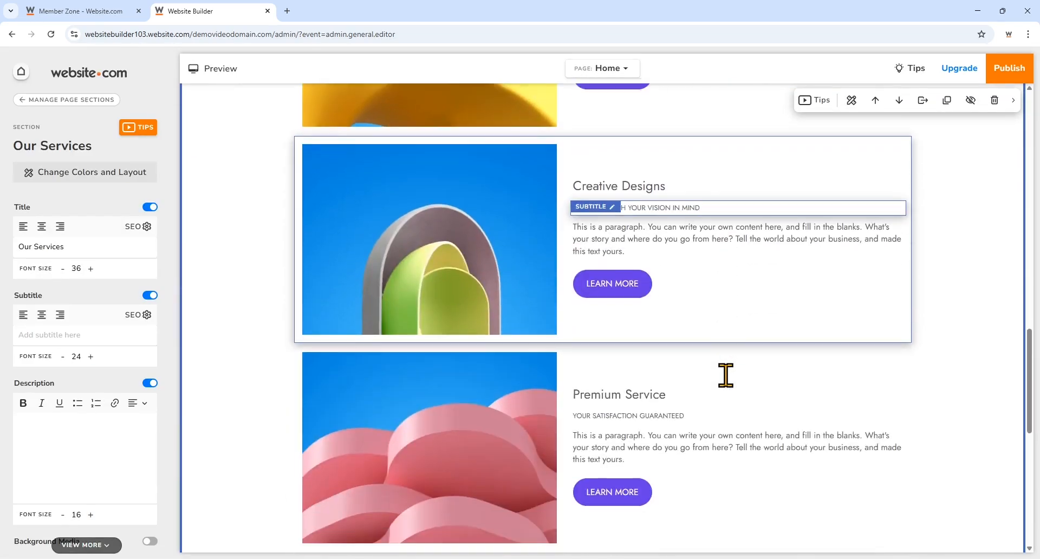
scroll(725, 374, "up", 9)
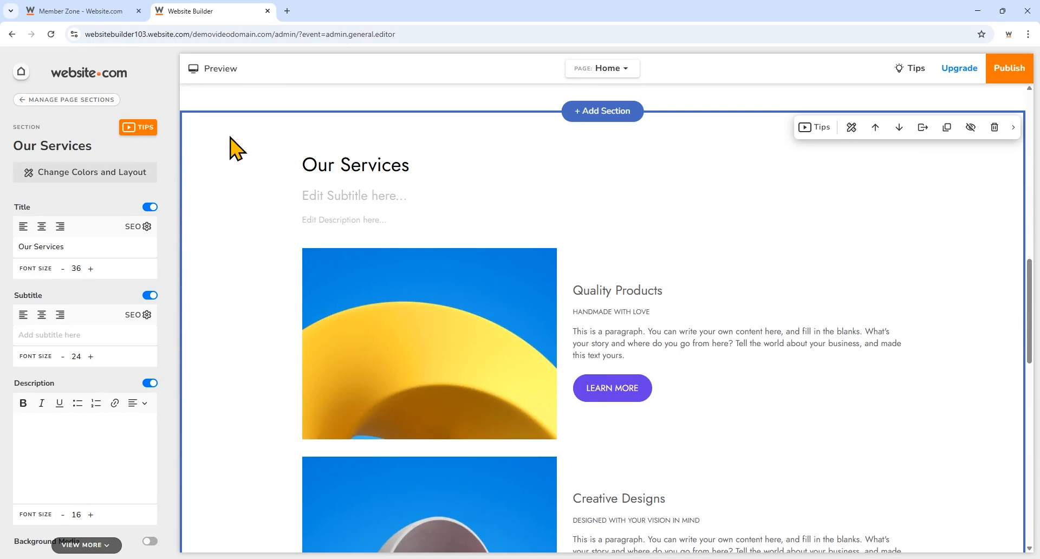
left_click(144, 134)
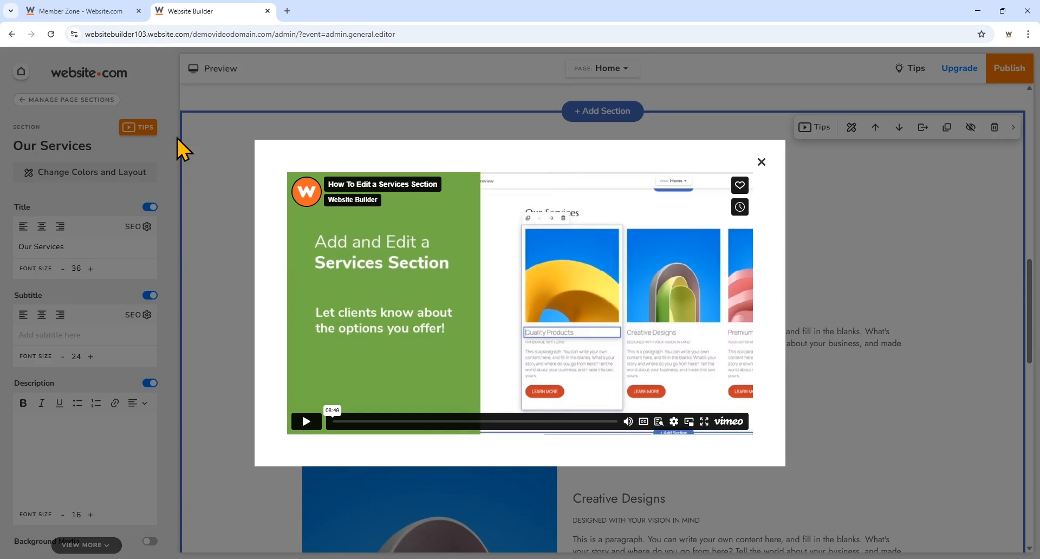
left_click(761, 162)
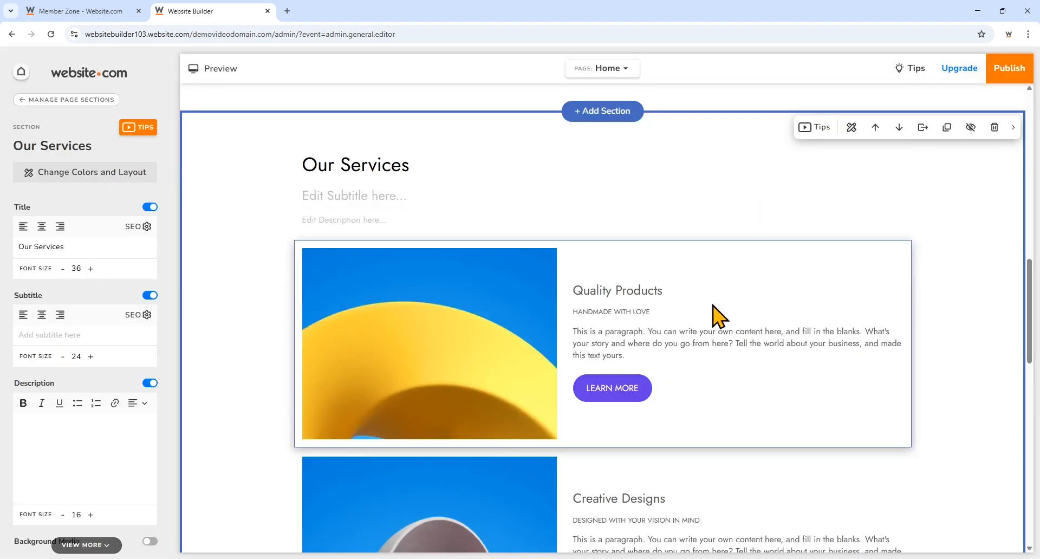
- Change the header's company name to 'MPRT Consulting' and switch the company logo off
scroll(412, 325, "up", 10)
scroll(402, 341, "up", 2)
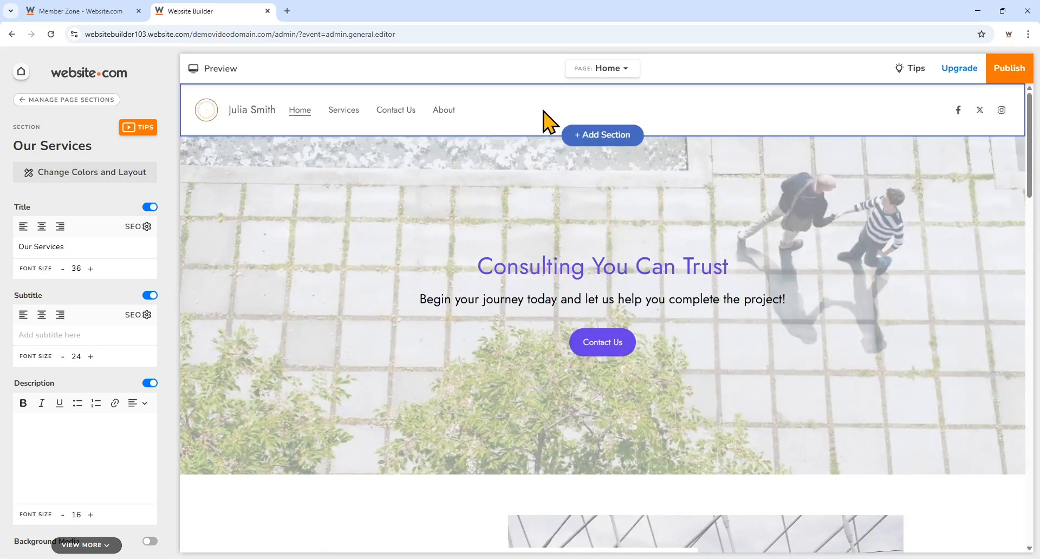
scroll(550, 453, "down", 15)
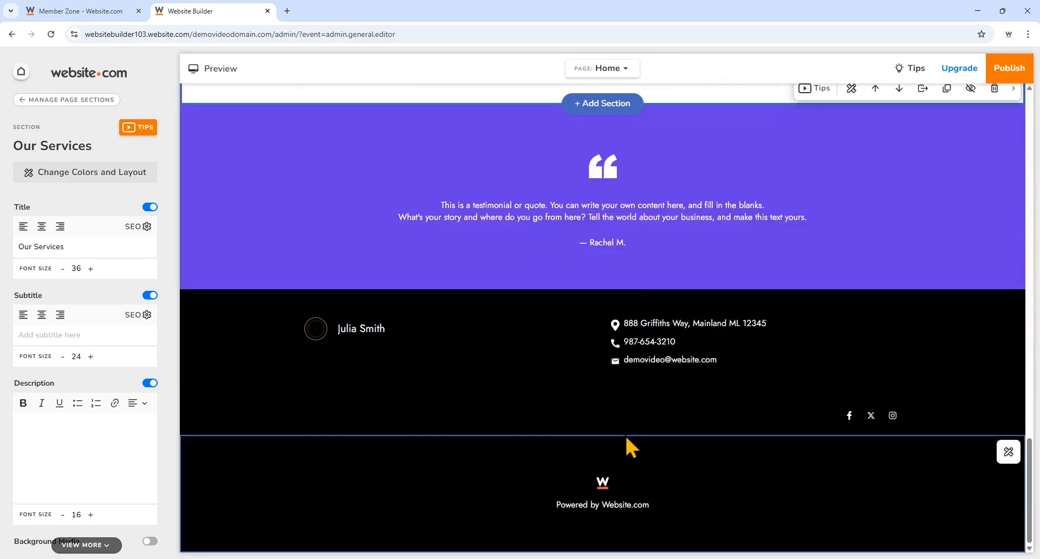
scroll(489, 395, "up", 8)
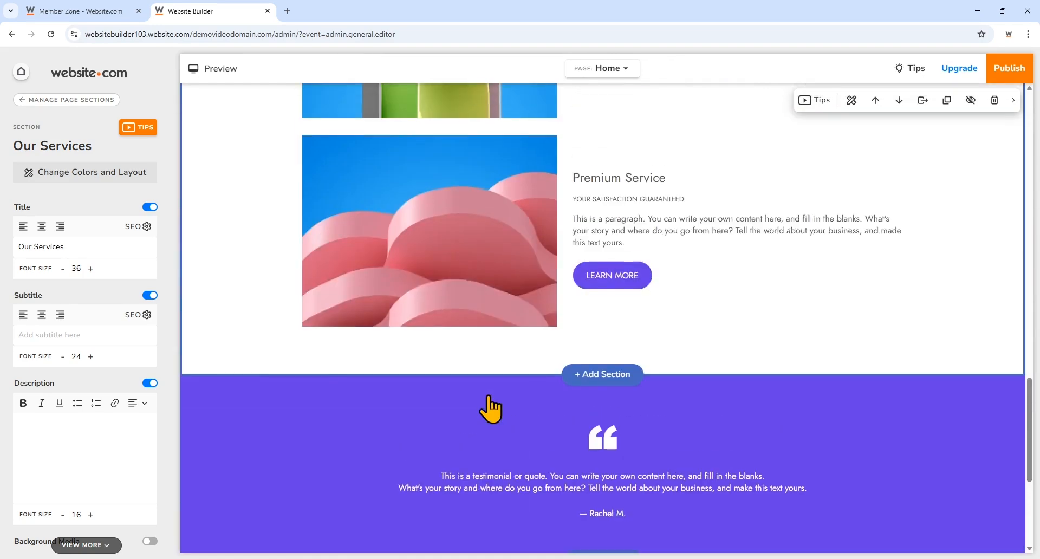
scroll(489, 395, "up", 3)
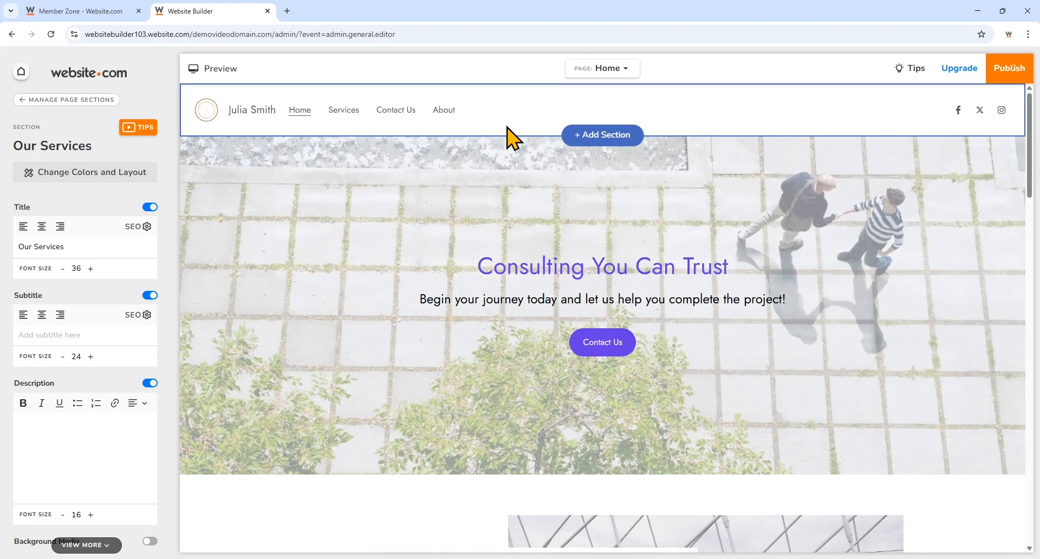
left_click(514, 115)
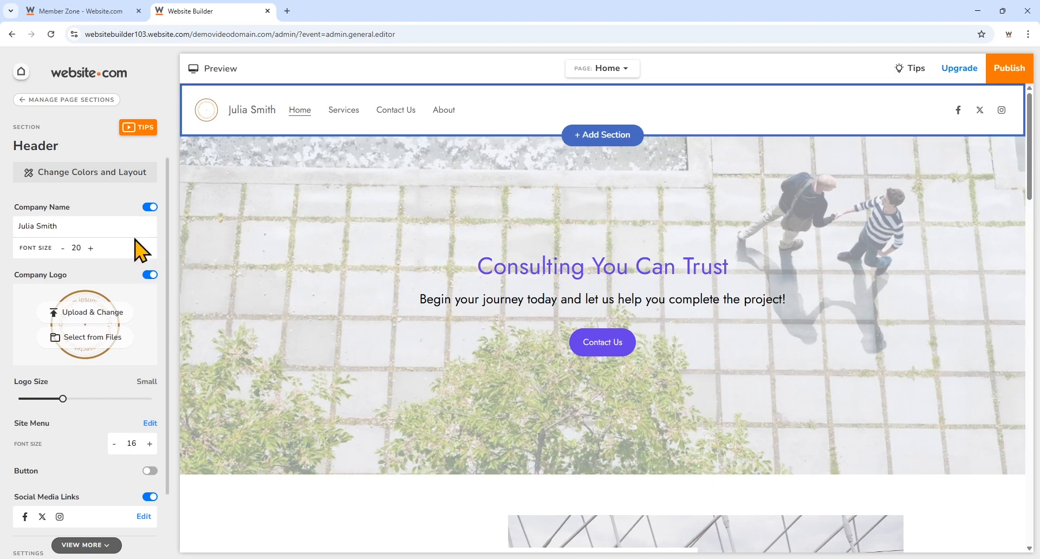
left_click(104, 230)
key("BackSpace")
key("BackSpace")
key("BackSpace")
key("BackSpace")
key("BackSpace")
key("BackSpace")
key("BackSpace")
key("BackSpace")
key("BackSpace")
key("BackSpace")
key("BackSpace")
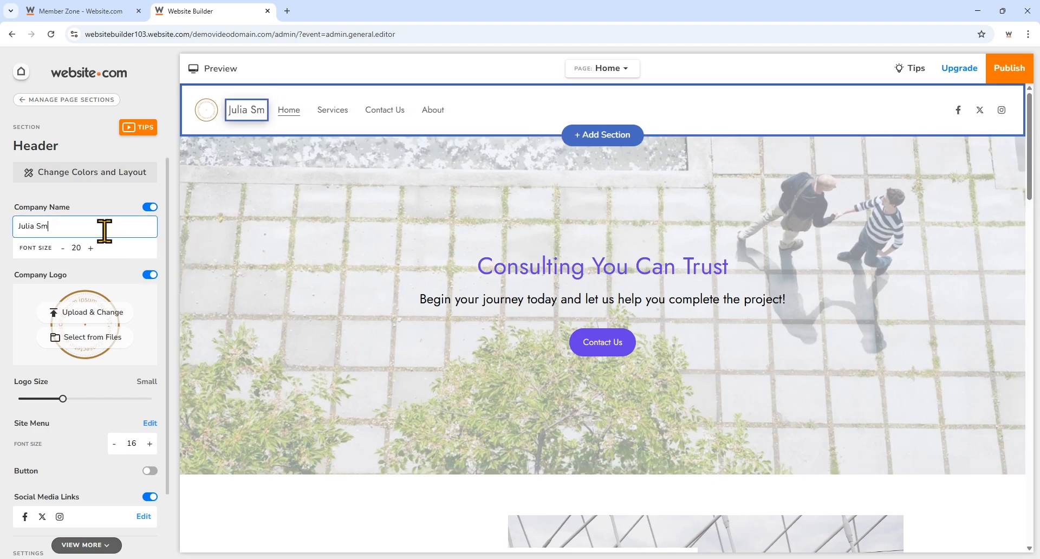
type("M")
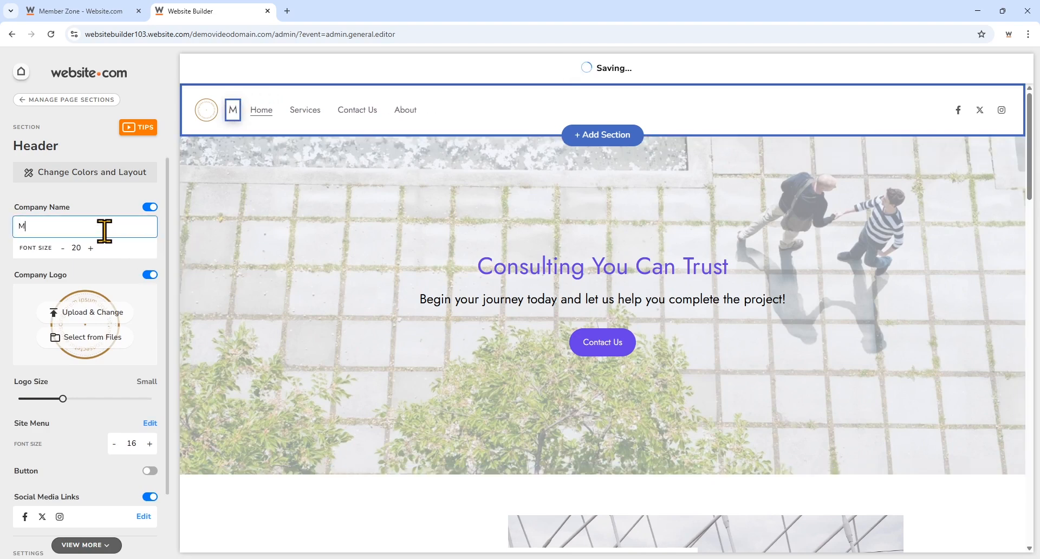
type("PRT Consulting")
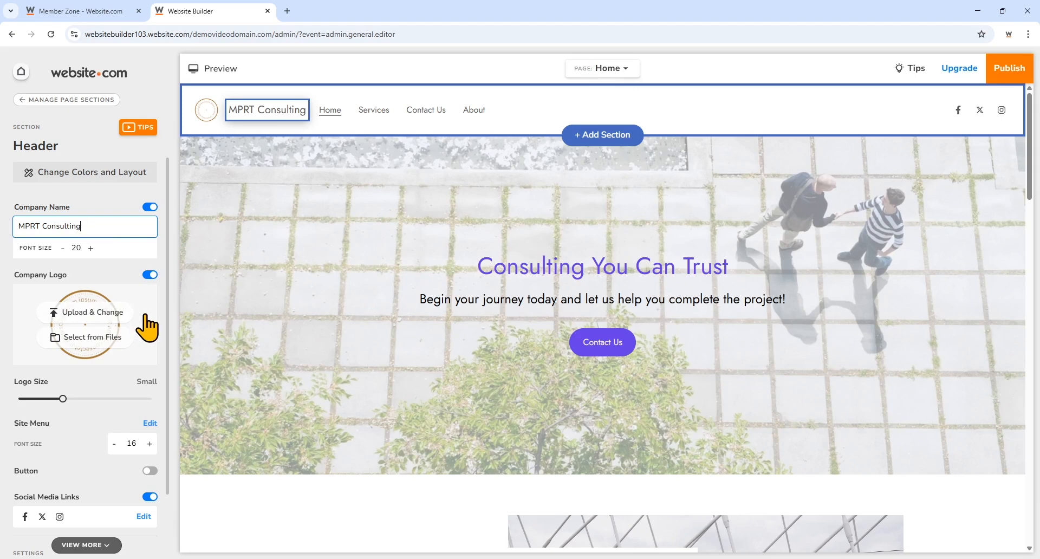
left_click(150, 275)
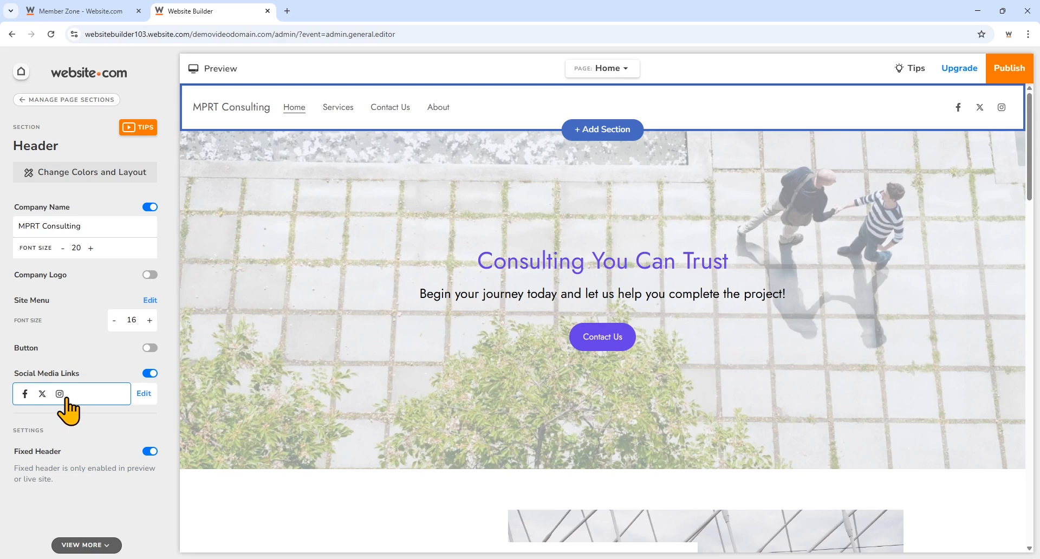
- Set Facebook, Instagram and a new YouTube link to mprtconsulting, remove Twitter, and publish
left_click(144, 394)
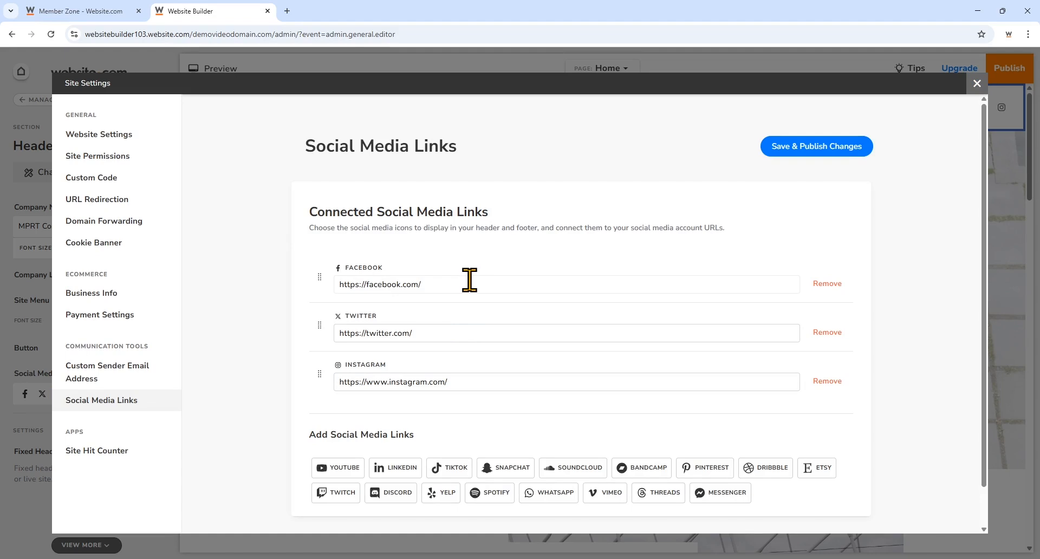
left_click(469, 280)
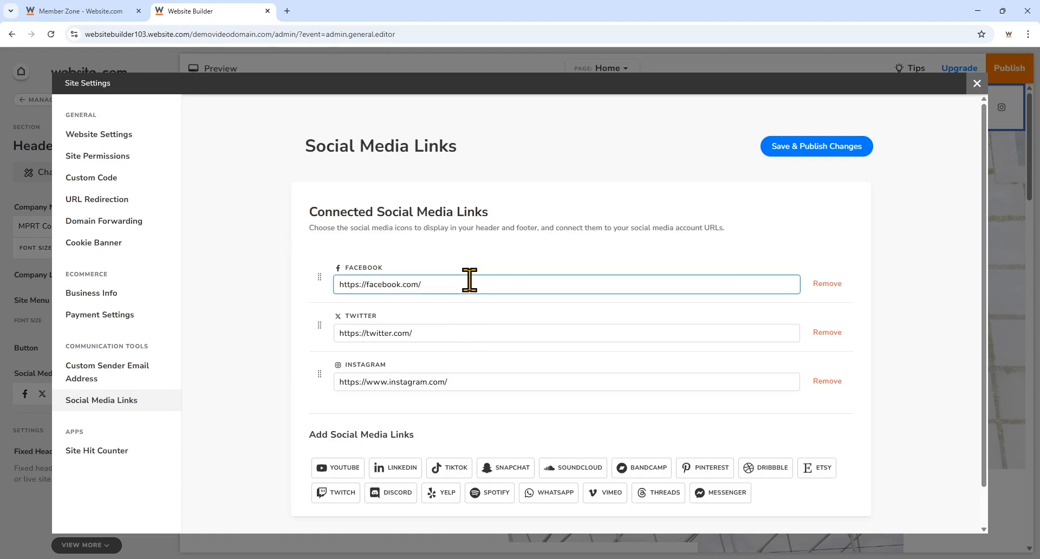
type("mprtconsulting")
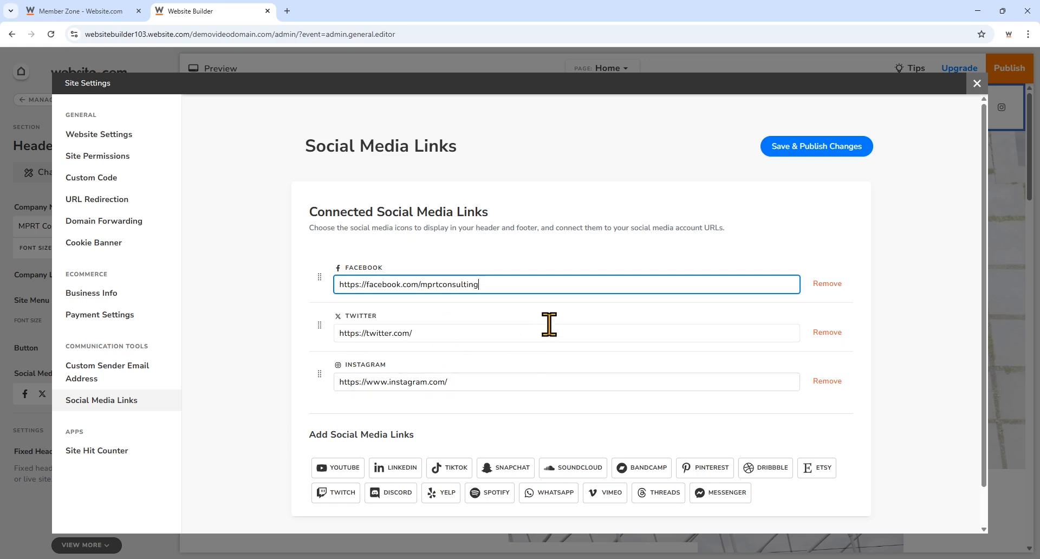
left_click(815, 332)
left_click(538, 335)
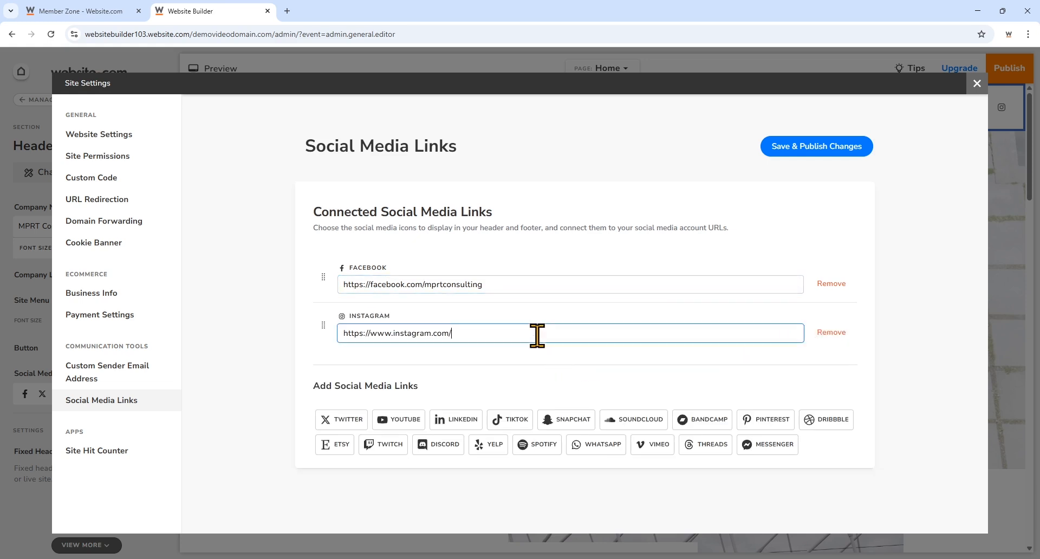
type("mprtconsulting")
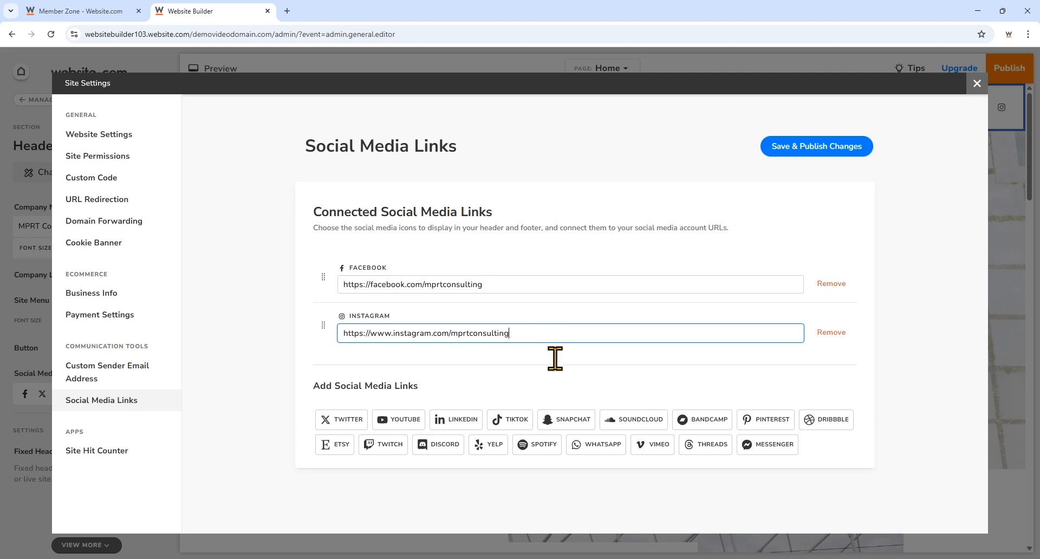
left_click(399, 421)
type("mp")
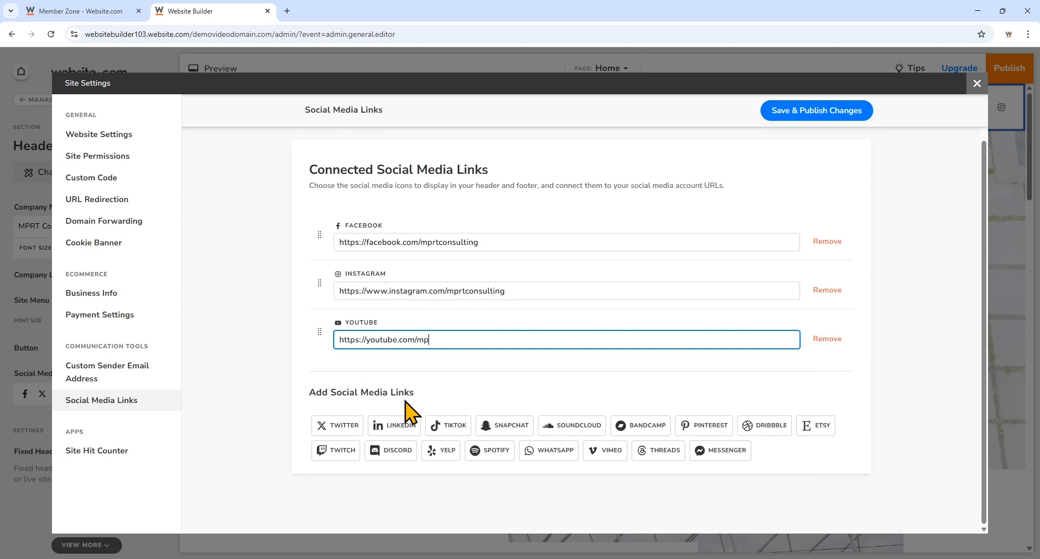
type("rtconsulting")
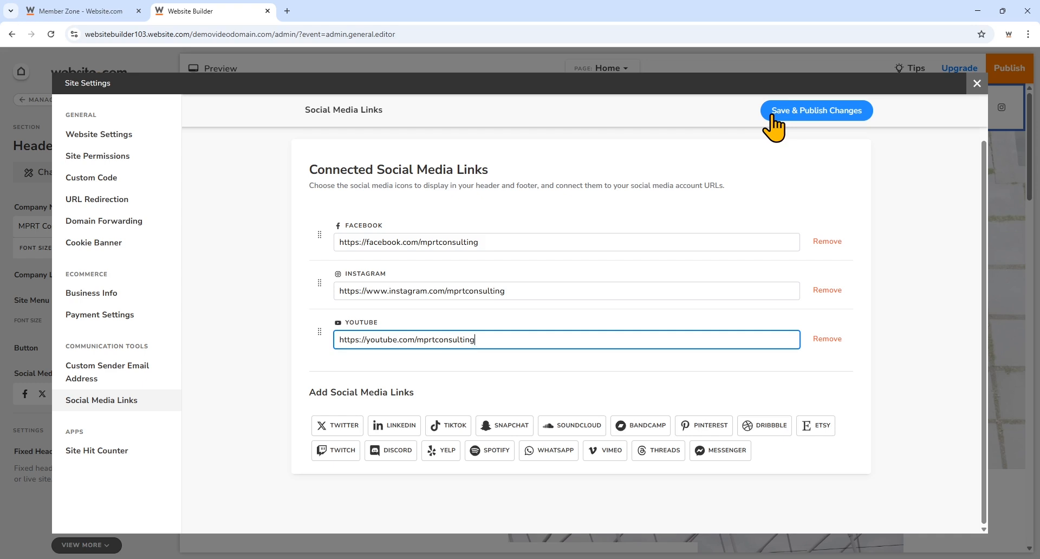
left_click(773, 118)
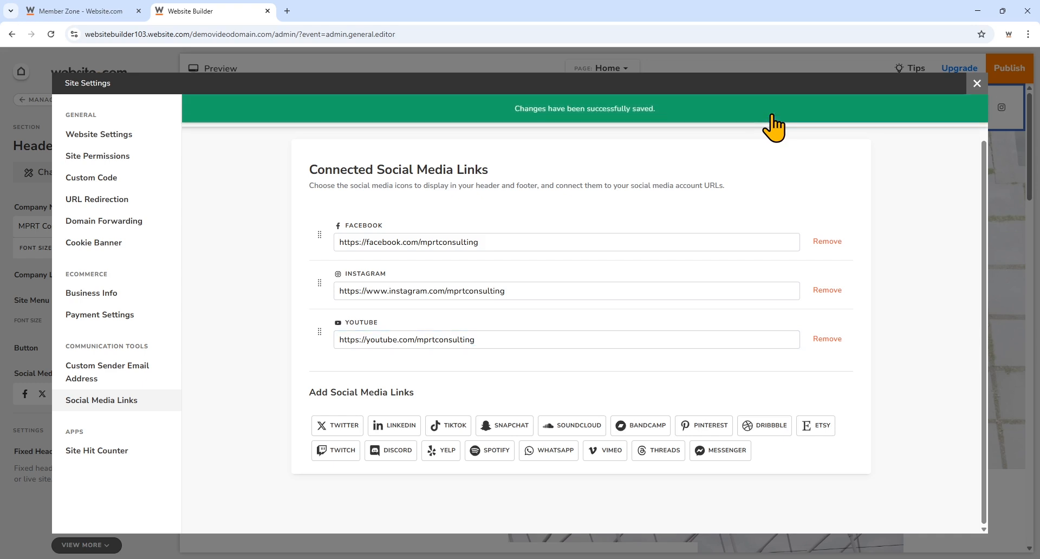
- Close the Site Settings window and scroll down to the footer
left_click(976, 85)
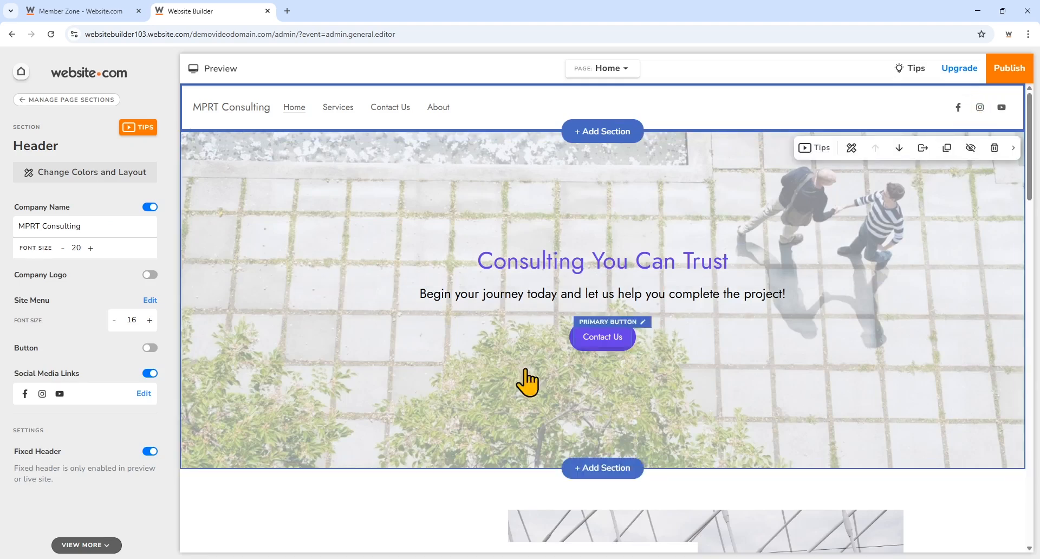
scroll(344, 420, "down", 10)
scroll(339, 410, "down", 5)
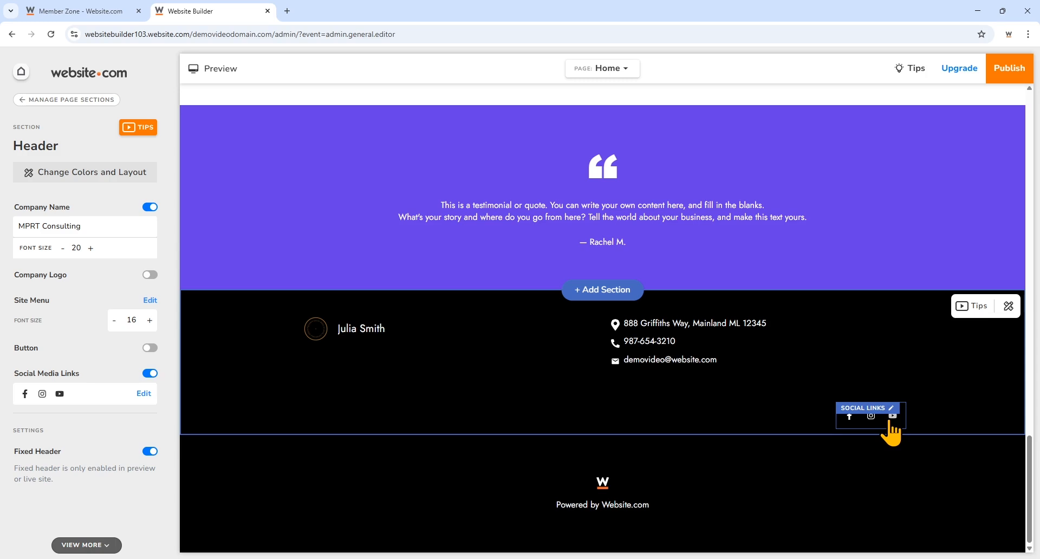
- Change the footer's company name to 'MPRT Consulting'
left_click(514, 337)
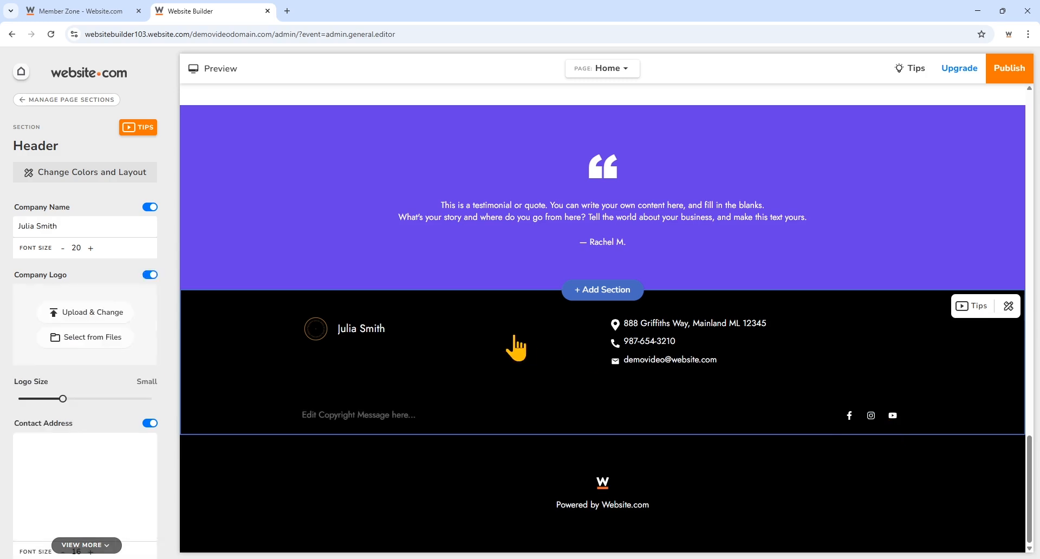
left_click(110, 227)
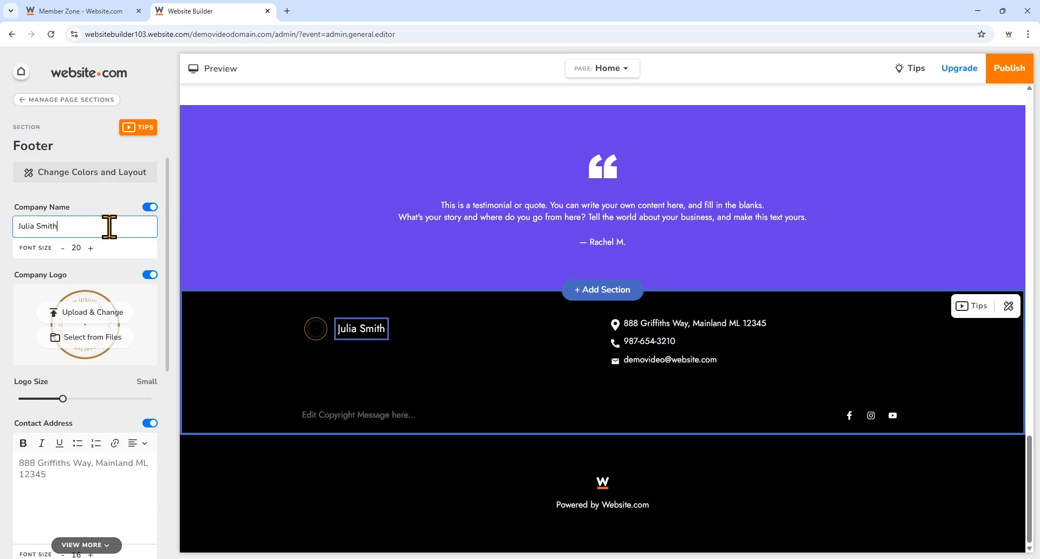
key("BackSpace")
key("BackSpace")
key("BackSpace")
key("BackSpace")
key("BackSpace")
key("BackSpace")
key("BackSpace")
key("BackSpace")
key("BackSpace")
key("BackSpace")
key("BackSpace")
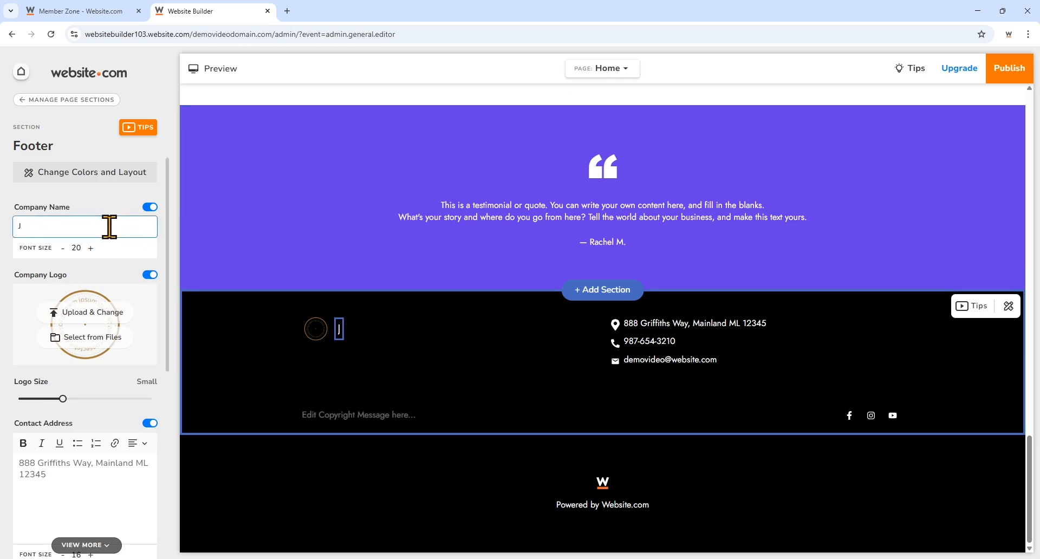
type("MPRT")
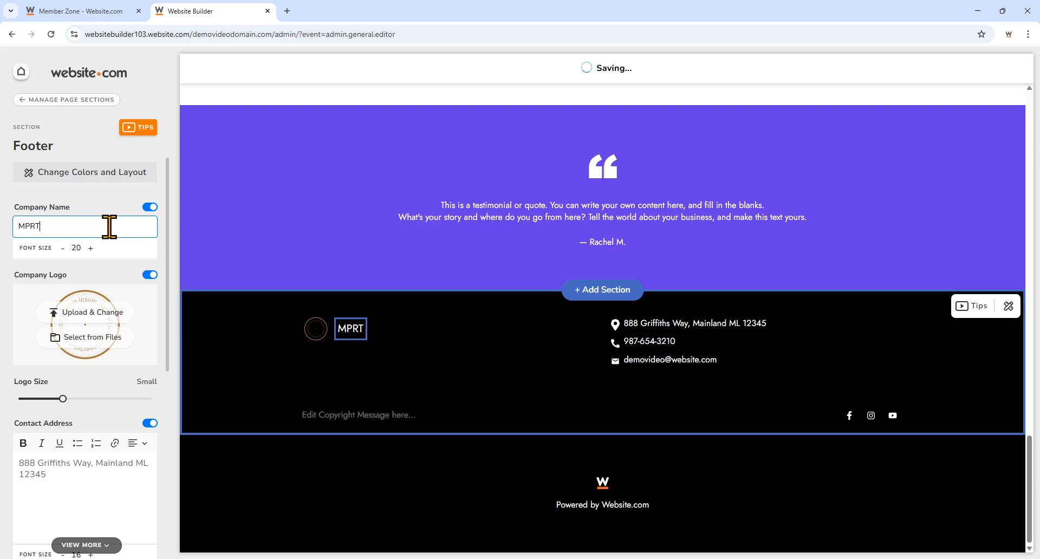
type(" Consulting")
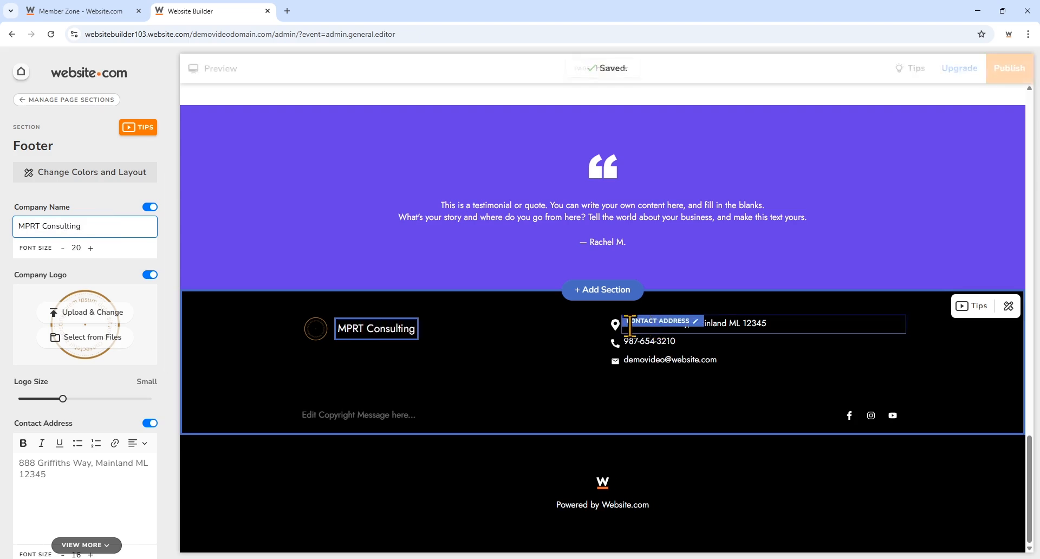
scroll(135, 387, "down", 5)
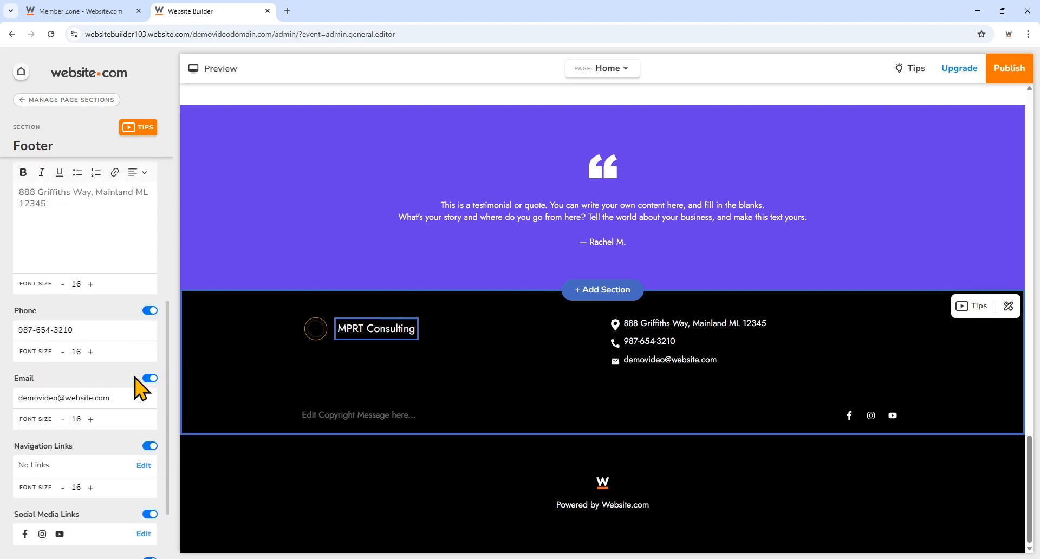
scroll(136, 386, "up", 6)
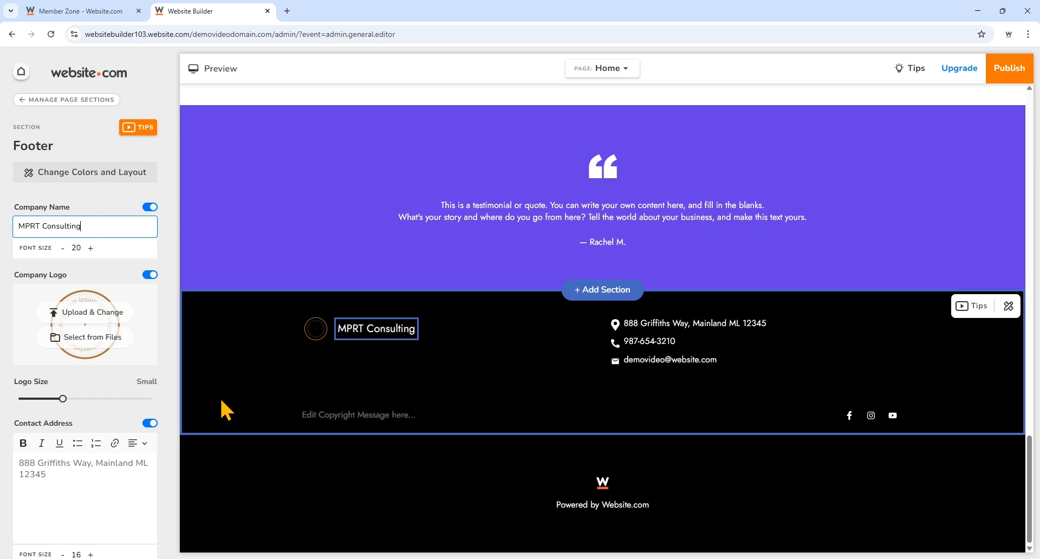
scroll(346, 257, "up", 15)
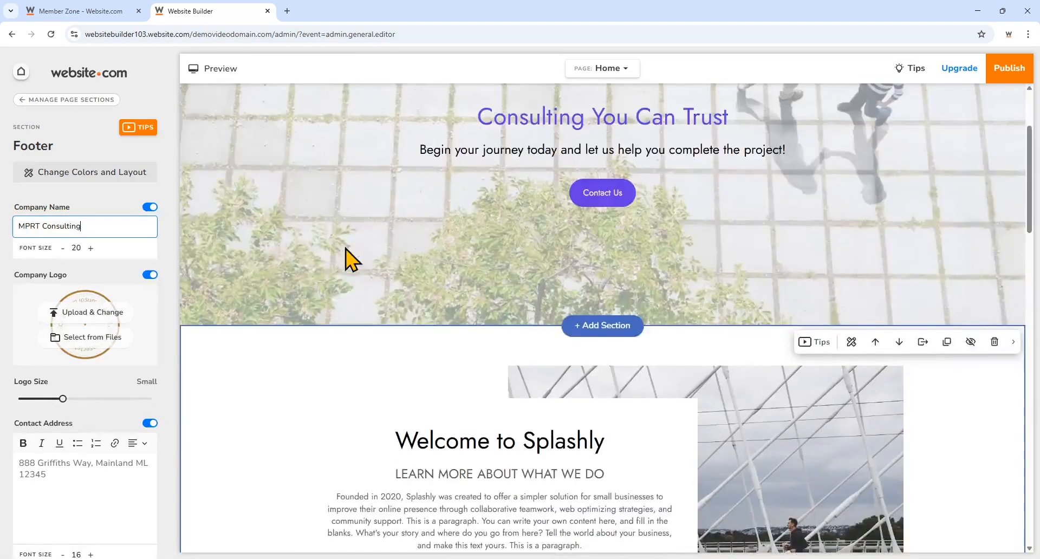
scroll(346, 248, "up", 3)
- Preview the Home page as visitors see it, then return to editing the site
left_click(187, 291)
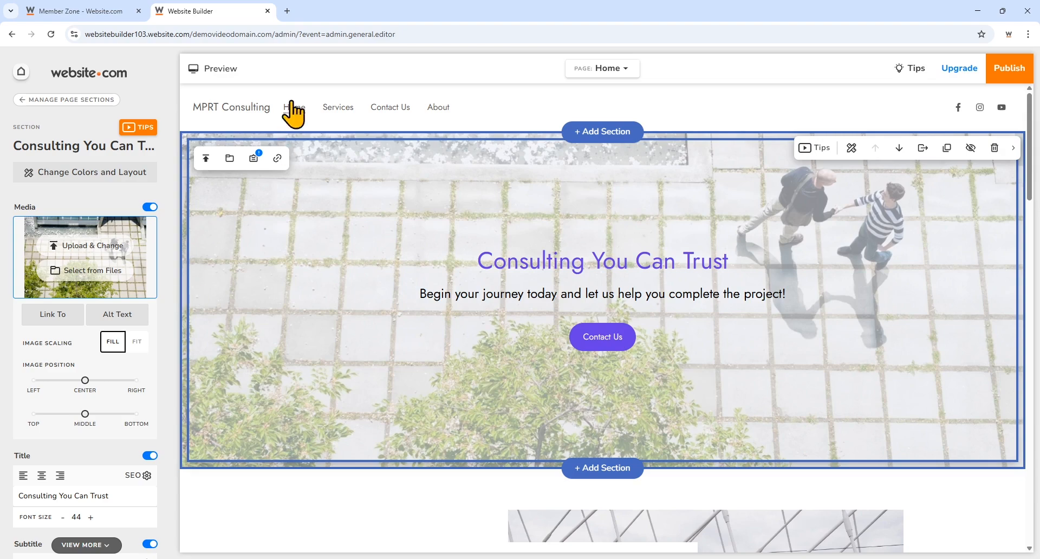
left_click(219, 69)
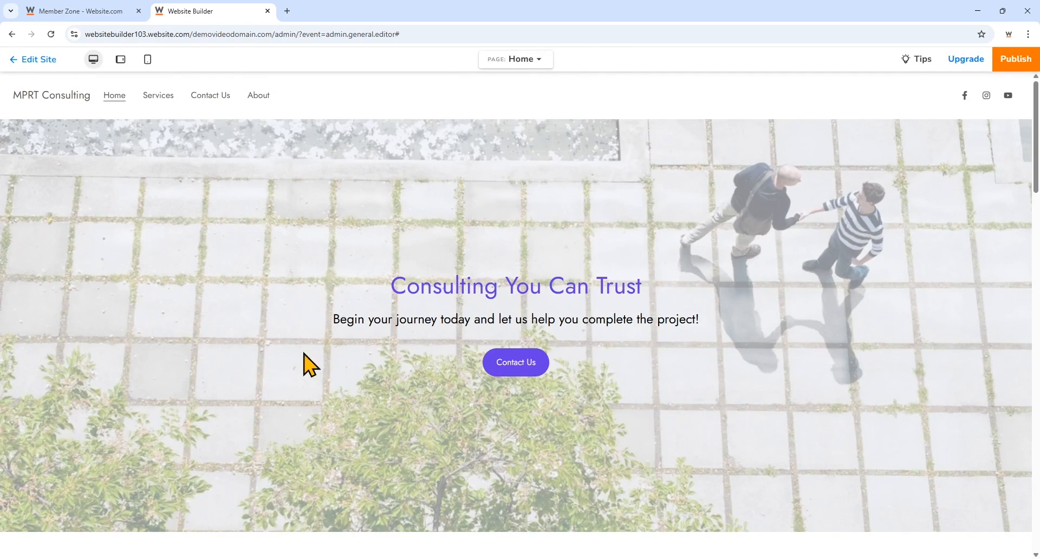
scroll(304, 354, "down", 15)
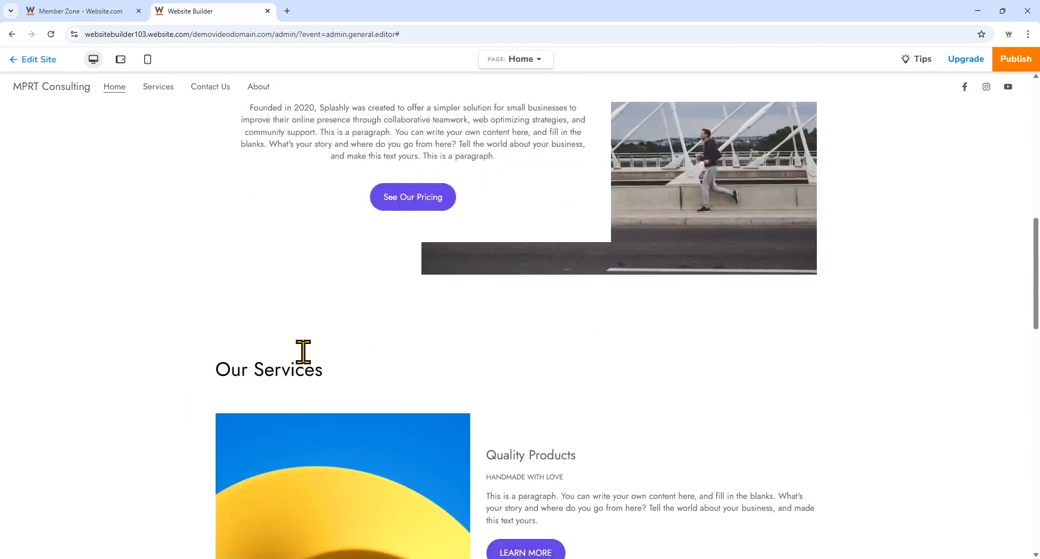
scroll(304, 352, "down", 10)
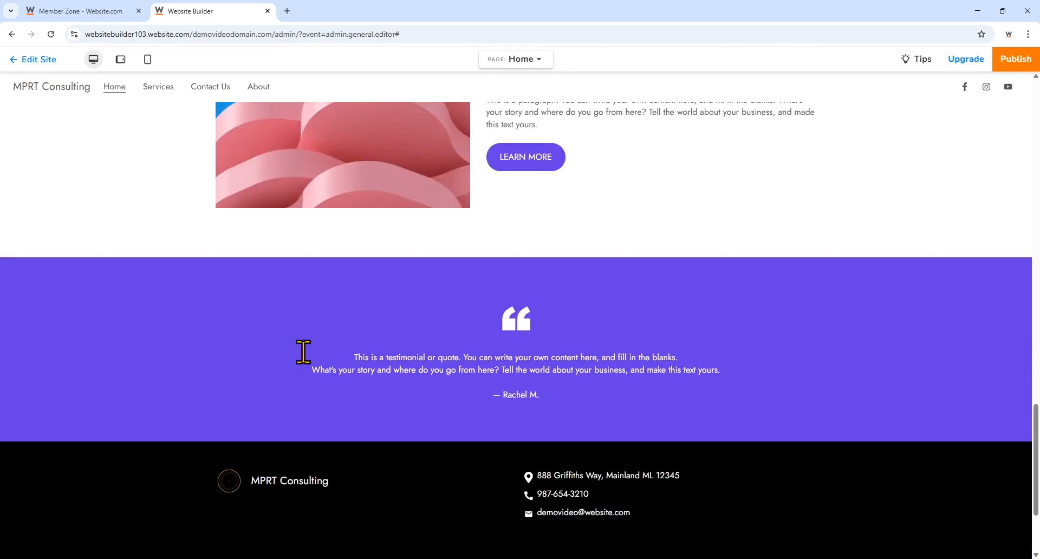
scroll(304, 352, "up", 20)
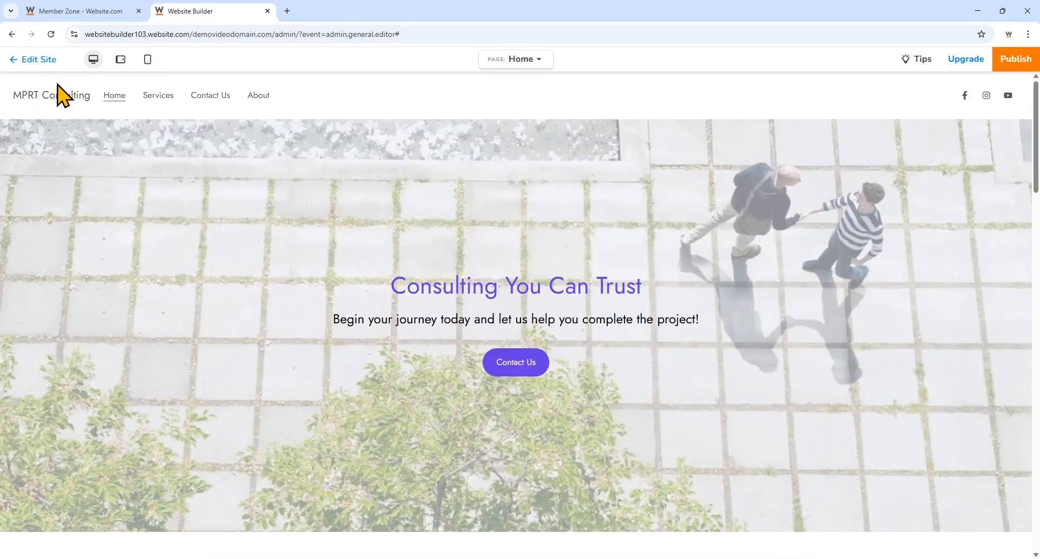
left_click(39, 60)
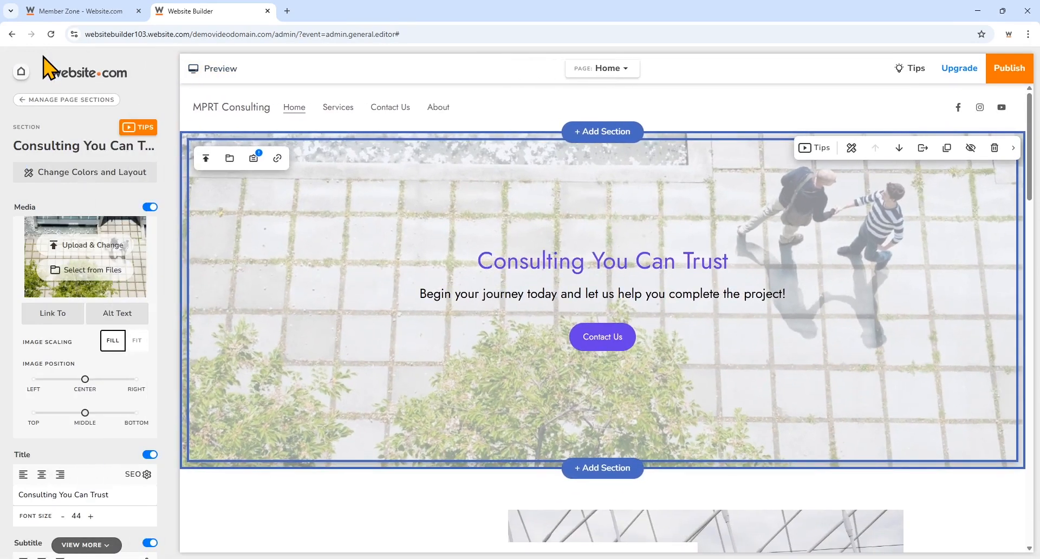
scroll(355, 290, "down", 5)
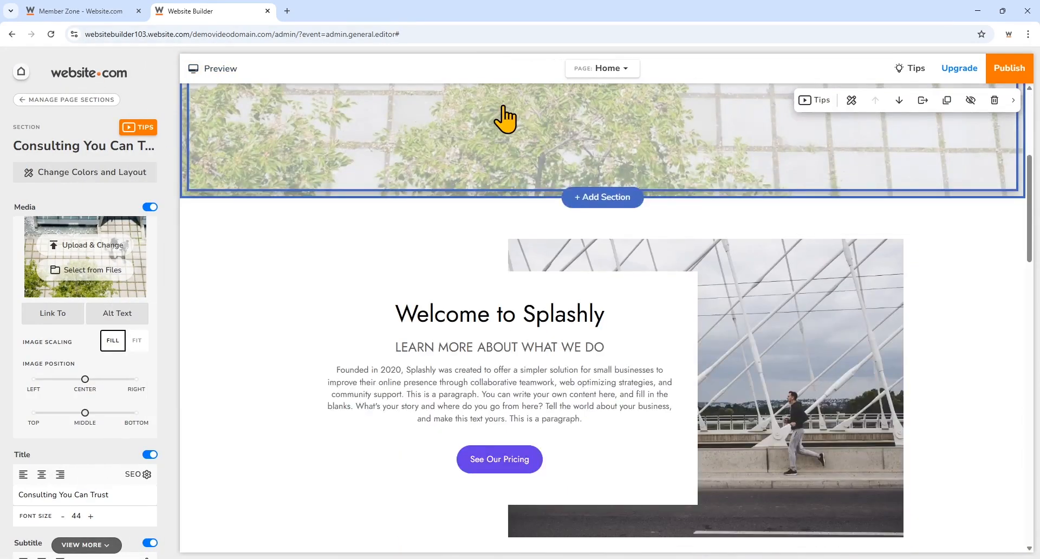
- Switch the editor to the Services page
left_click(598, 75)
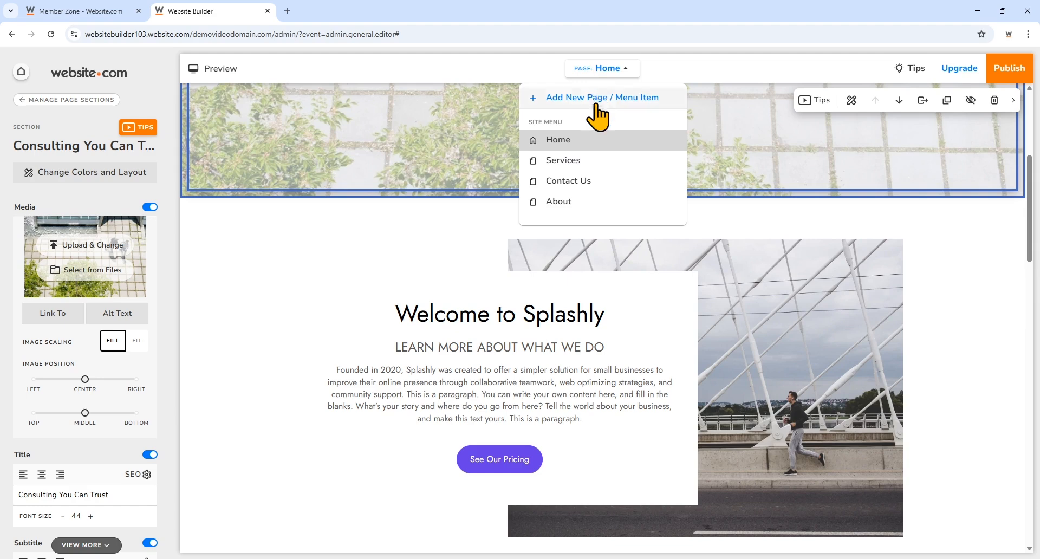
left_click(597, 175)
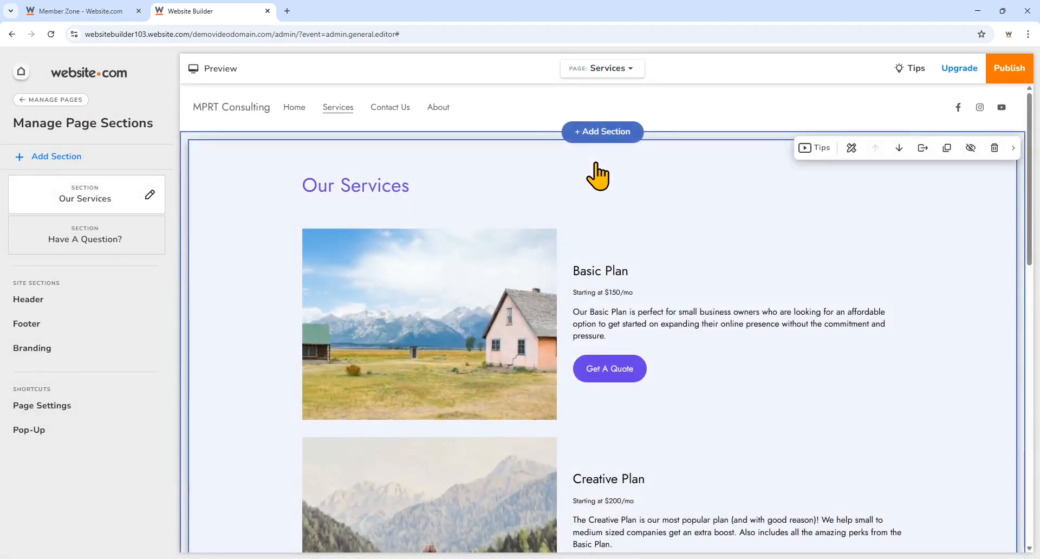
scroll(766, 442, "down", 5)
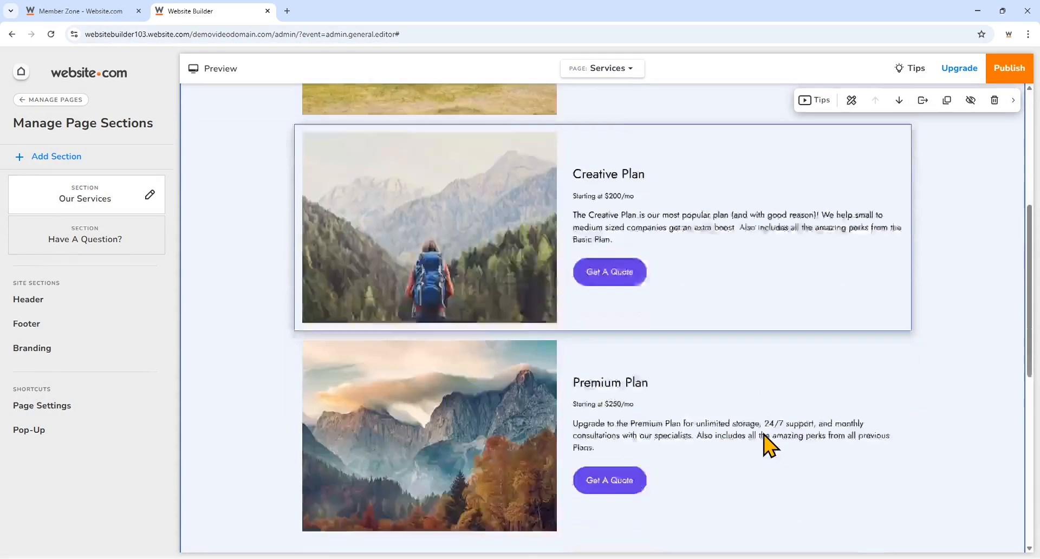
scroll(764, 441, "down", 3)
scroll(764, 442, "up", 10)
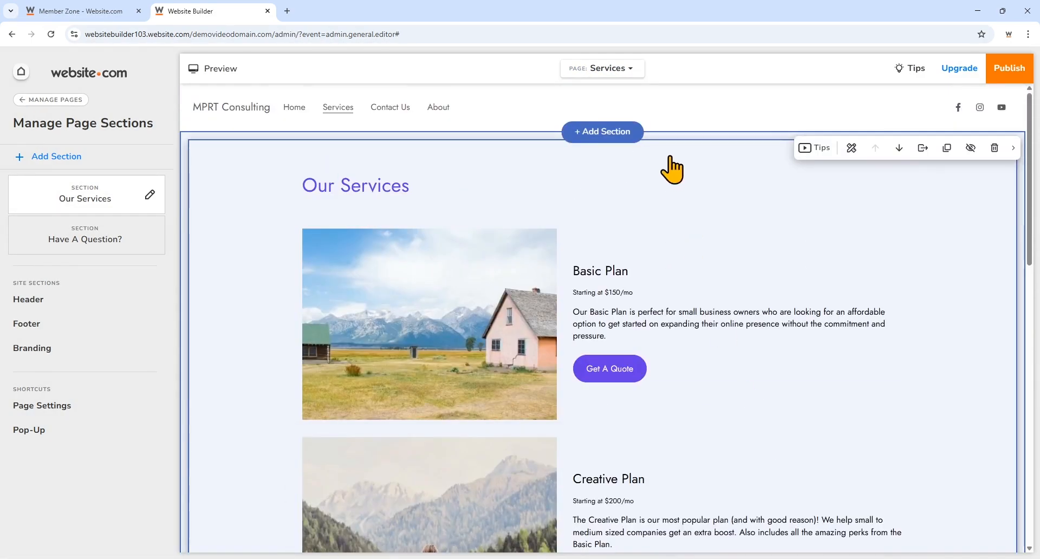
- Review the Basic, Creative and Premium Plan items in the Our Services section settings
left_click(672, 169)
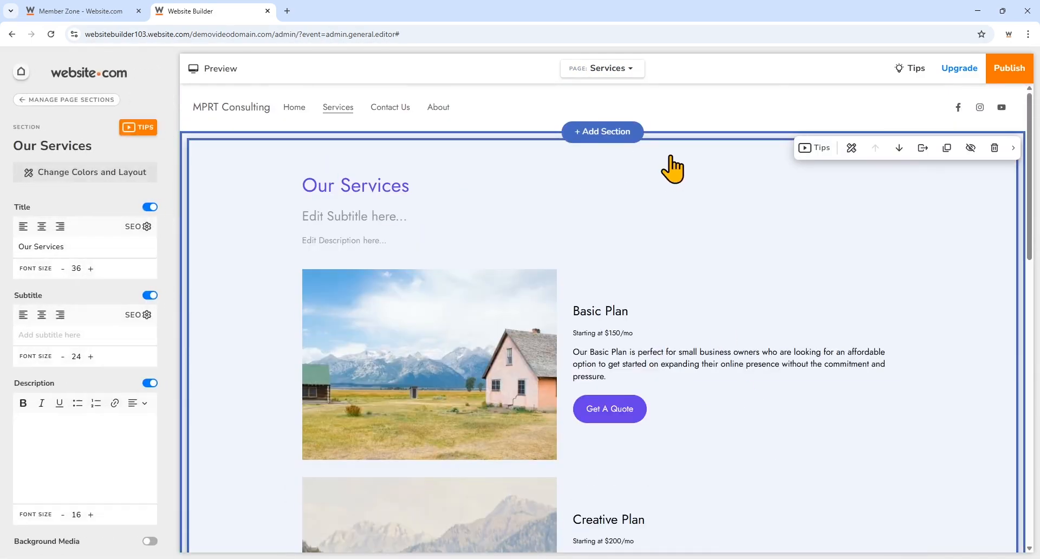
left_click(677, 305)
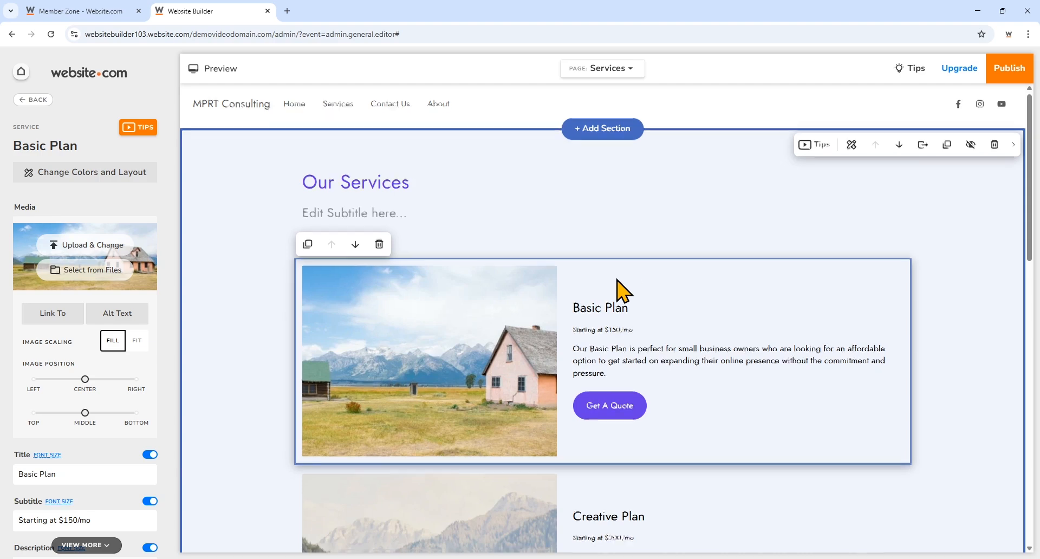
scroll(618, 279, "down", 2)
left_click(705, 396)
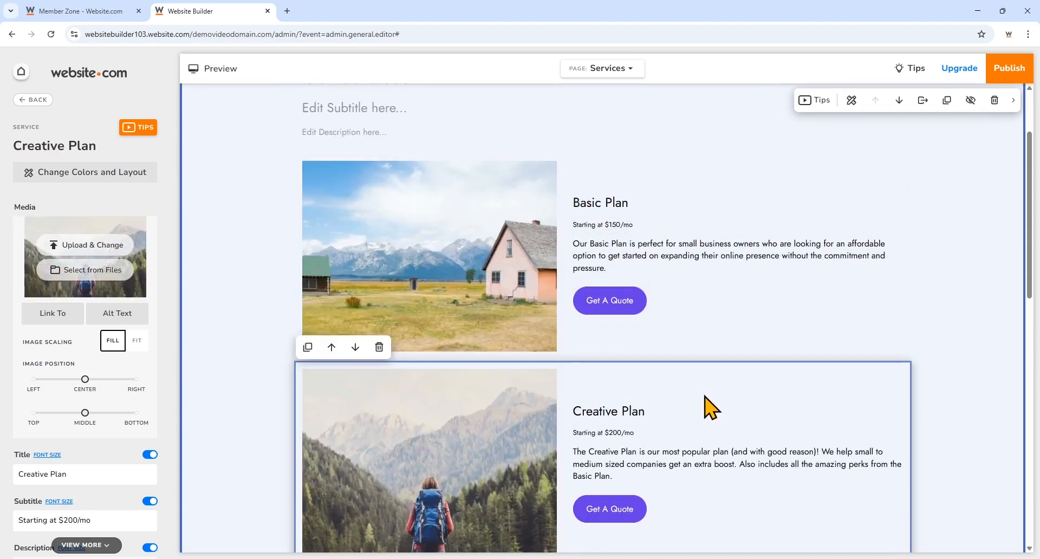
scroll(704, 401, "down", 5)
left_click(686, 342)
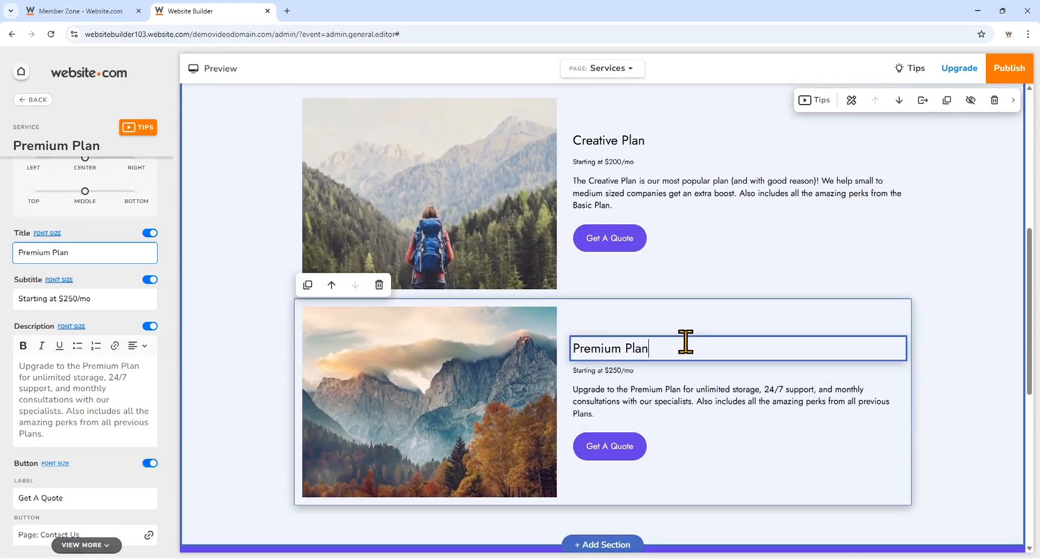
scroll(685, 341, "up", 5)
left_click(685, 245)
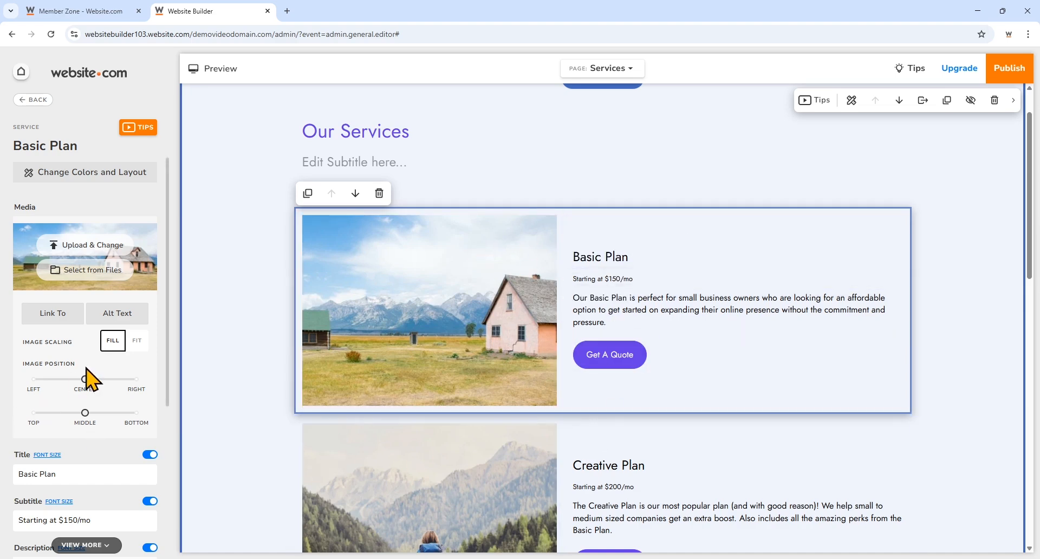
scroll(88, 310, "down", 5)
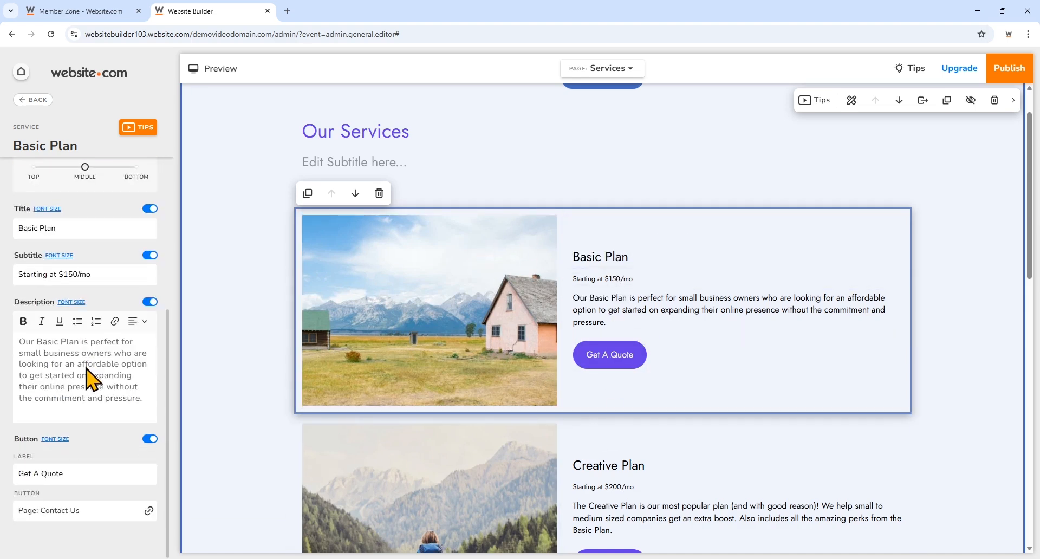
left_click(251, 149)
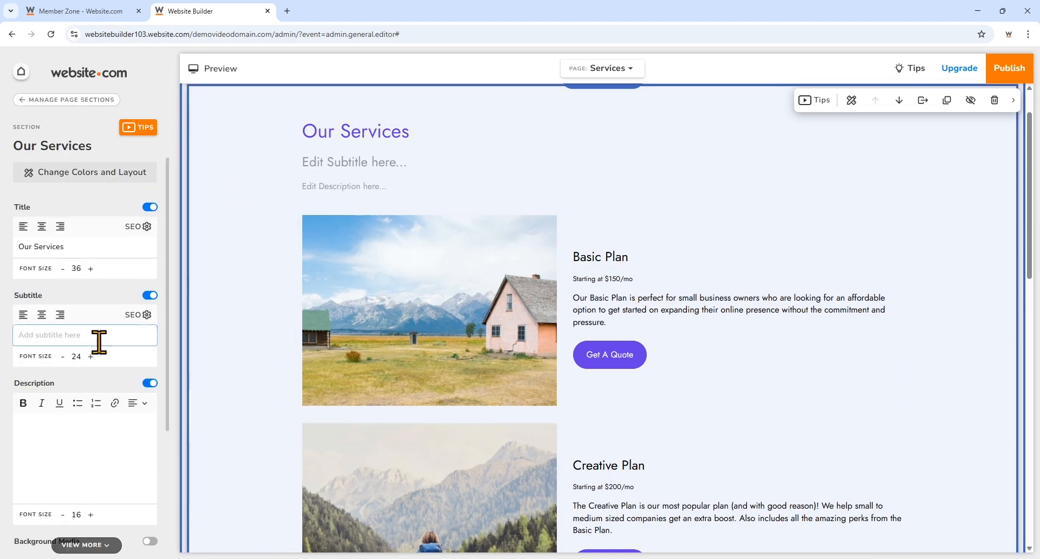
scroll(98, 347, "down", 3)
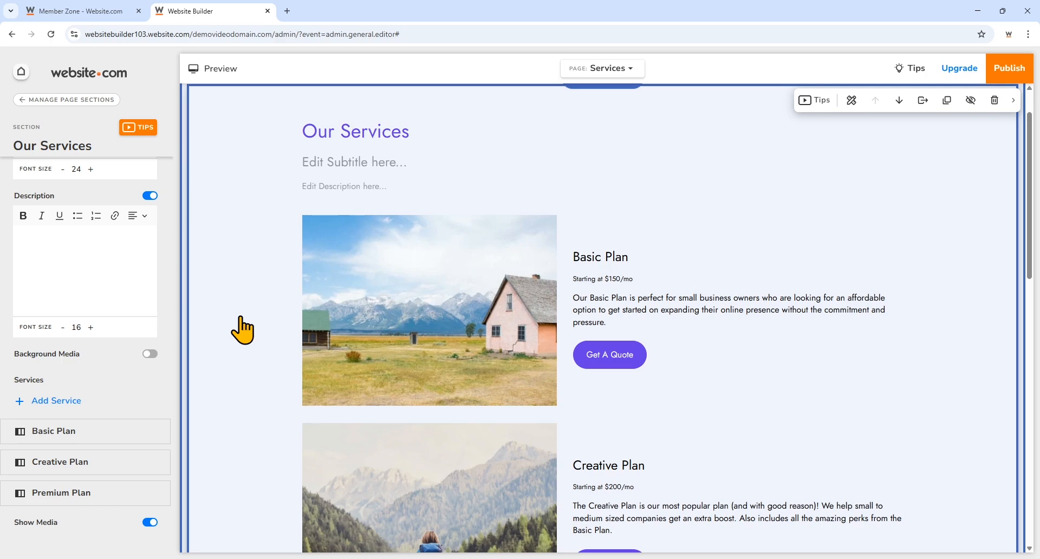
- Add a fourth service titled 'Advanced Services' with subtitle HANDMADE WITH LOVE
left_click(57, 405)
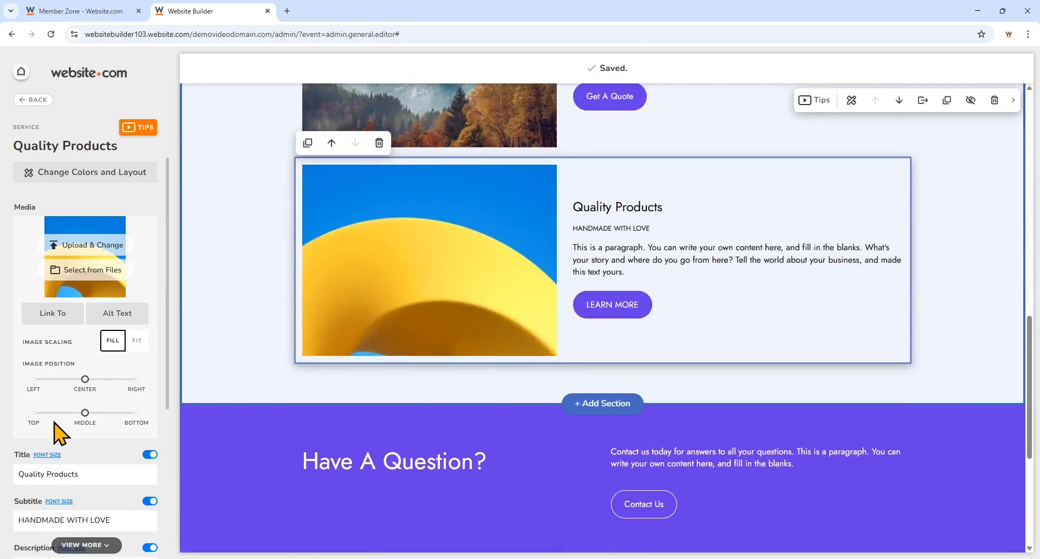
left_click(91, 474)
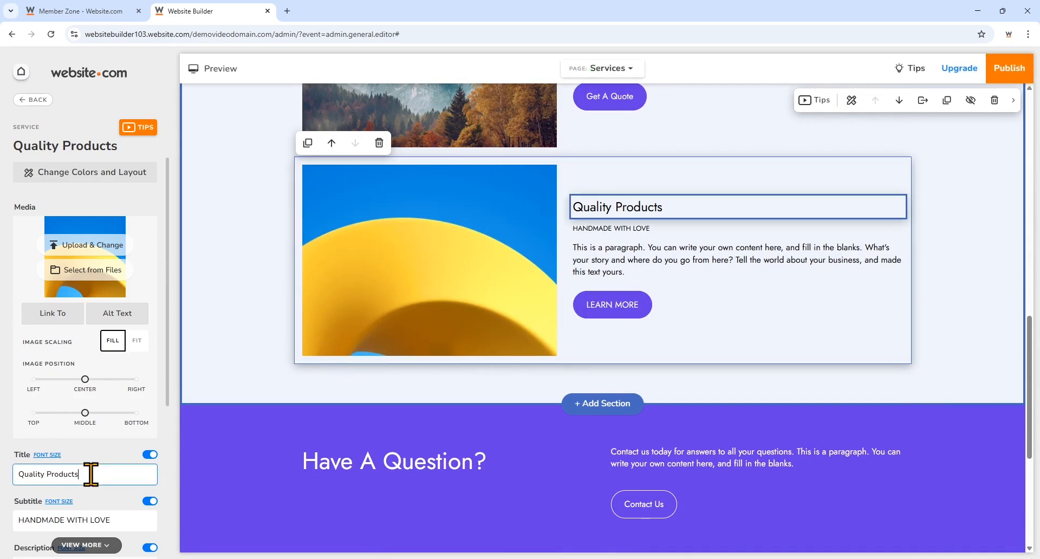
key("BackSpace")
key("BackSpace")
key("BackSpace")
key("BackSpace")
key("BackSpace")
key("BackSpace")
key("BackSpace")
key("BackSpace")
key("BackSpace")
key("BackSpace")
key("BackSpace")
key("BackSpace")
key("BackSpace")
key("BackSpace")
key("BackSpace")
key("BackSpace")
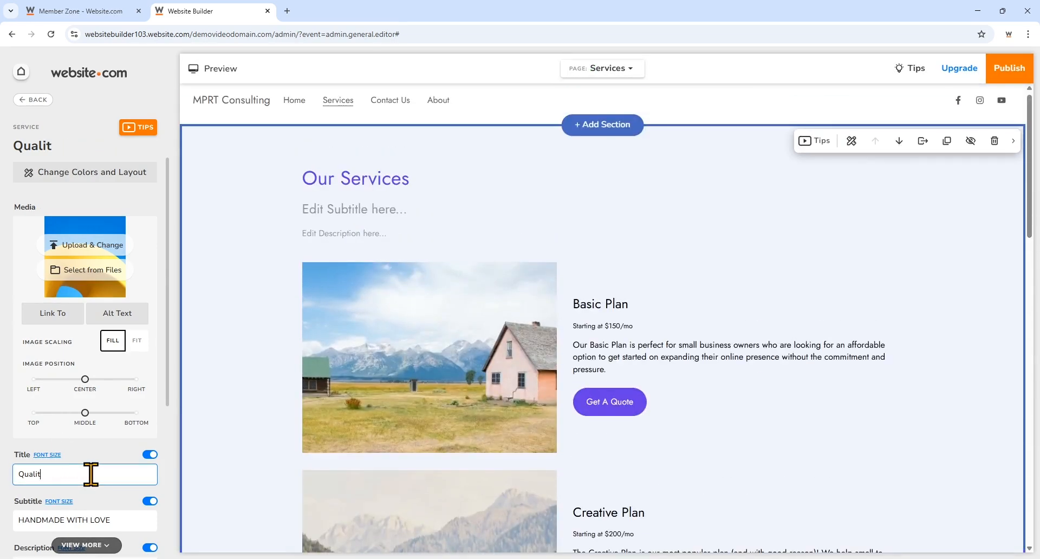
type("Ad")
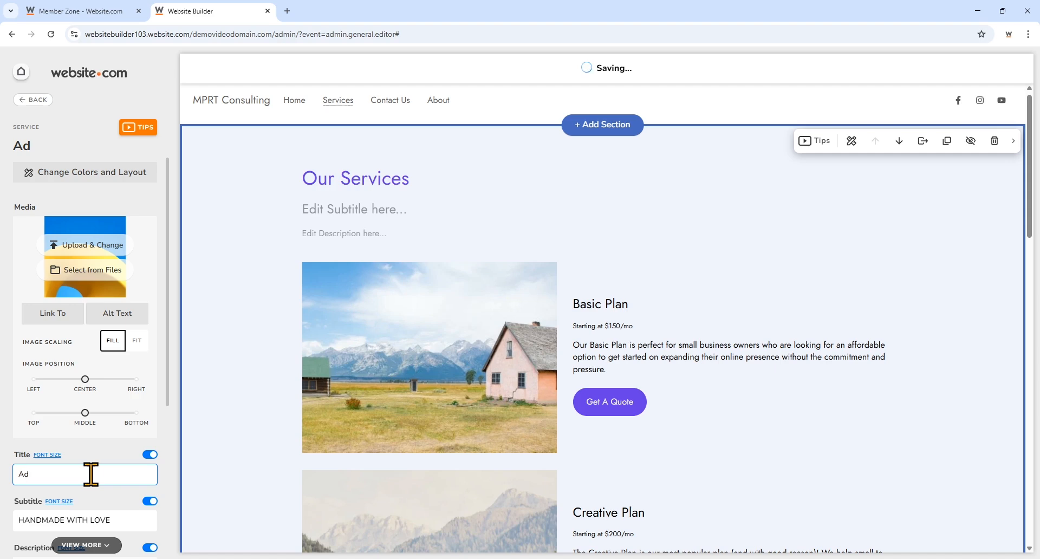
type("vanced Se")
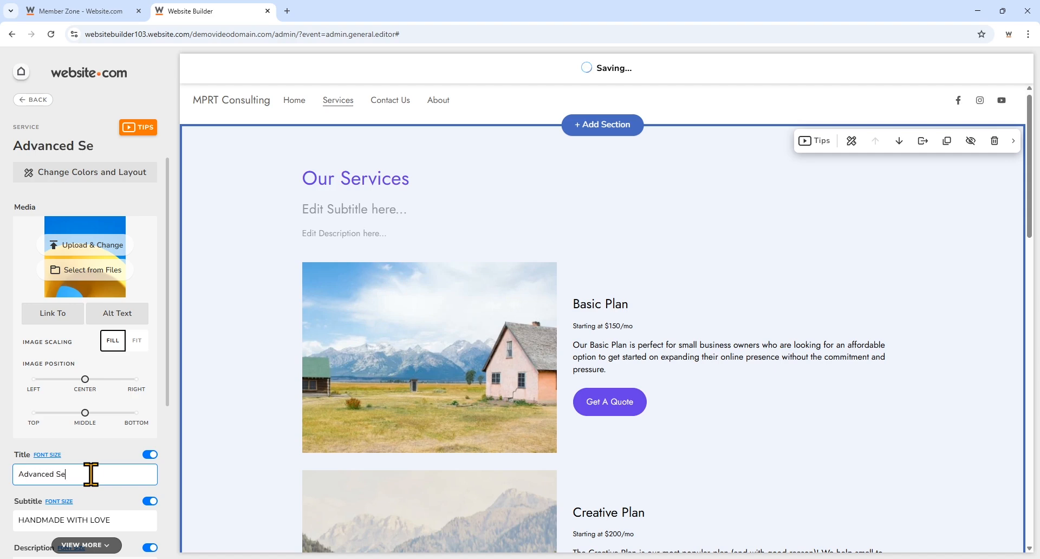
type("rvices")
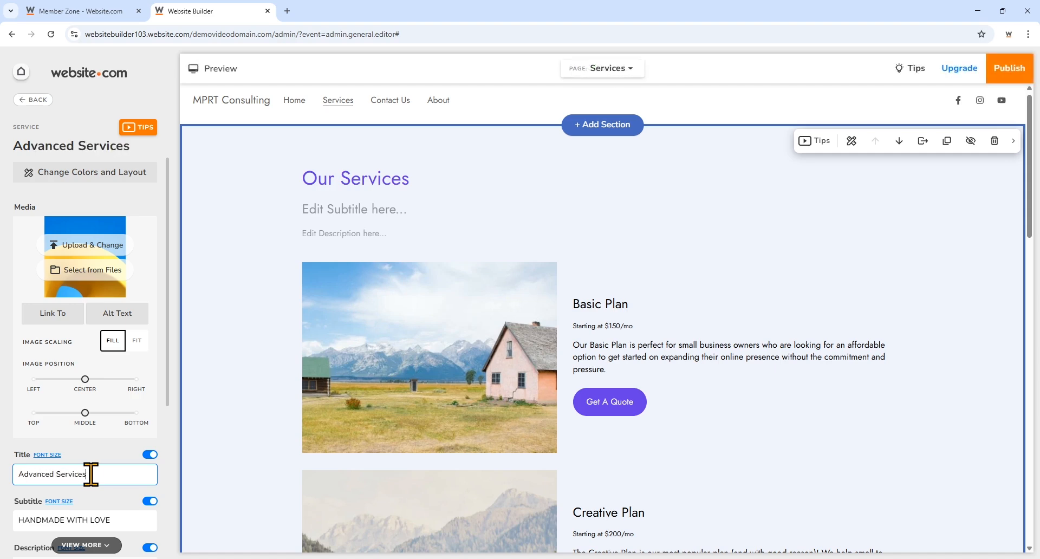
scroll(255, 441, "down", 6)
scroll(260, 440, "up", 1)
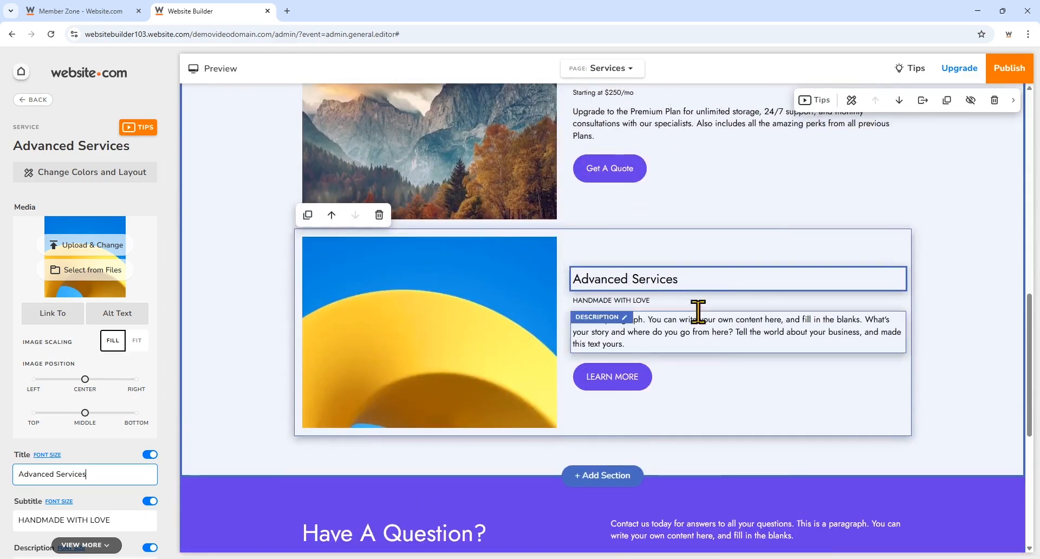
left_click(121, 529)
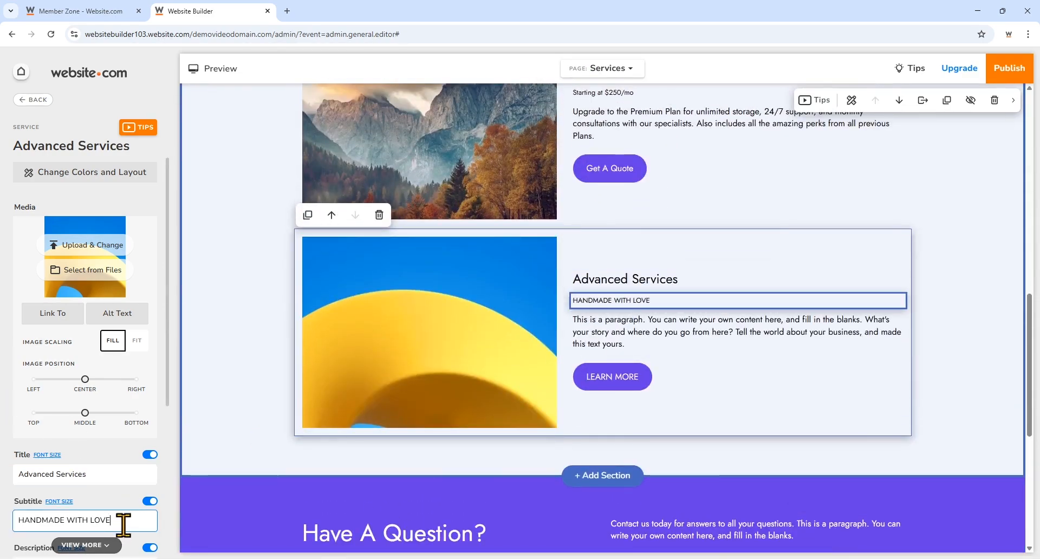
scroll(357, 510, "down", 7)
scroll(357, 510, "down", 5)
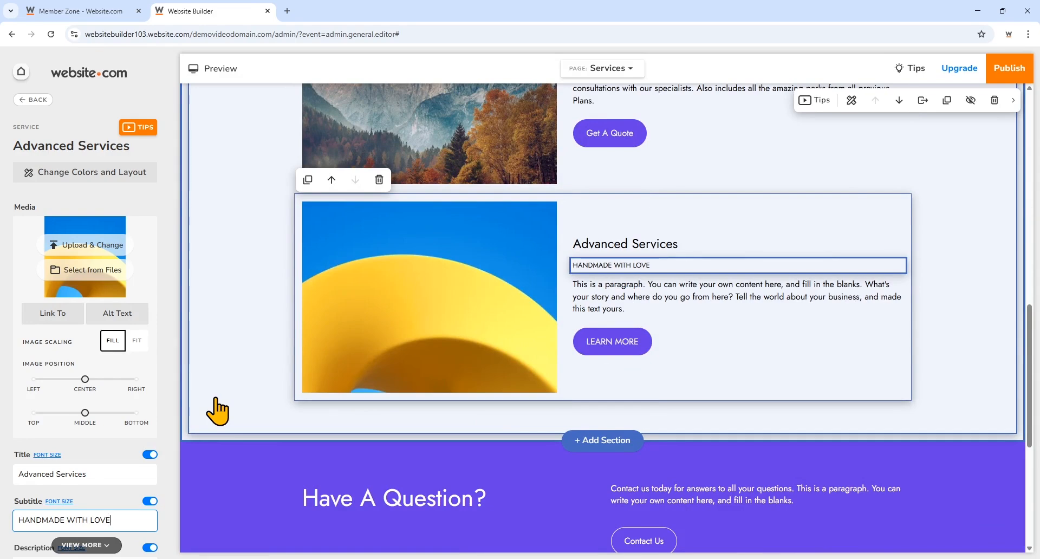
left_click(946, 200)
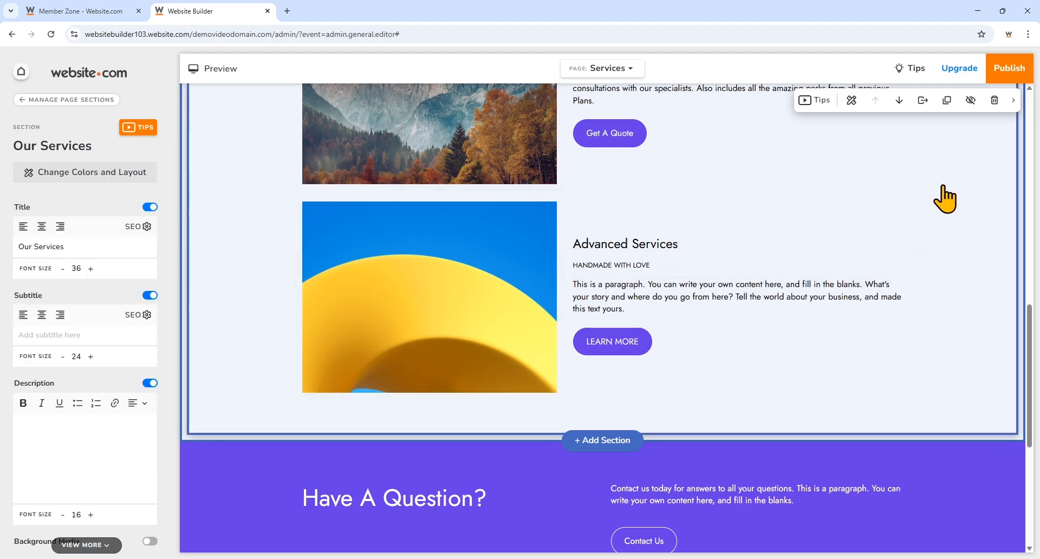
left_click(1004, 87)
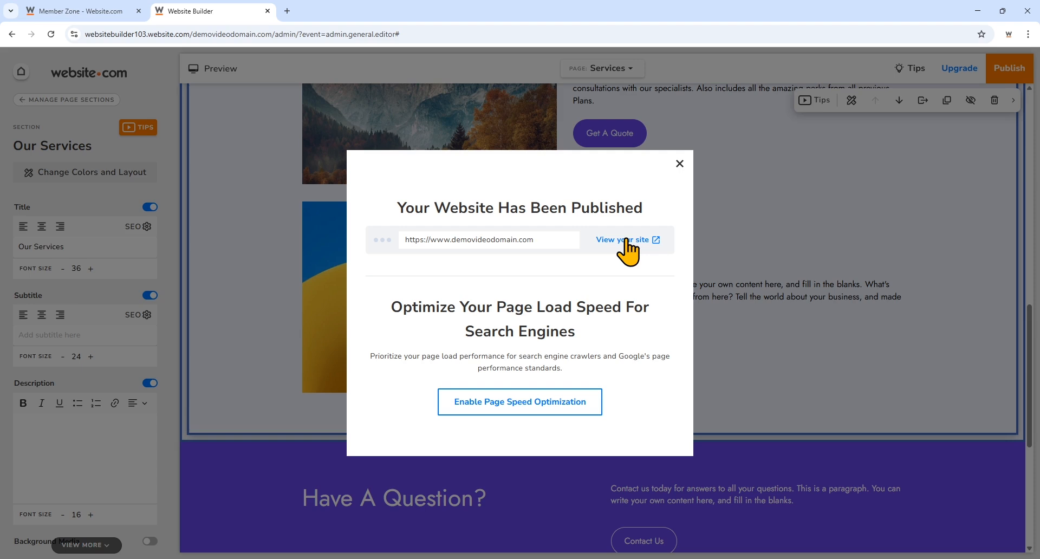
left_click(627, 242)
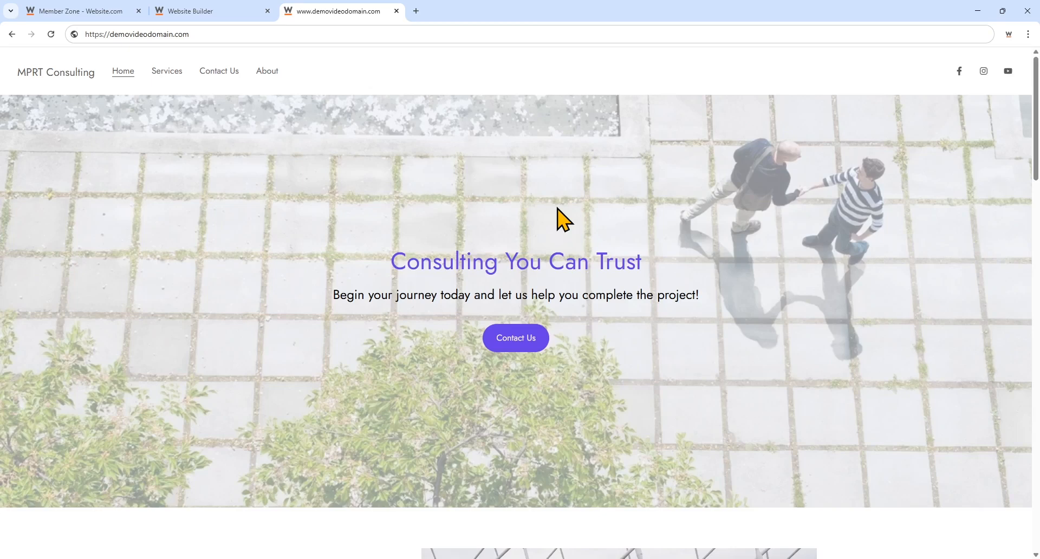
scroll(557, 207, "down", 14)
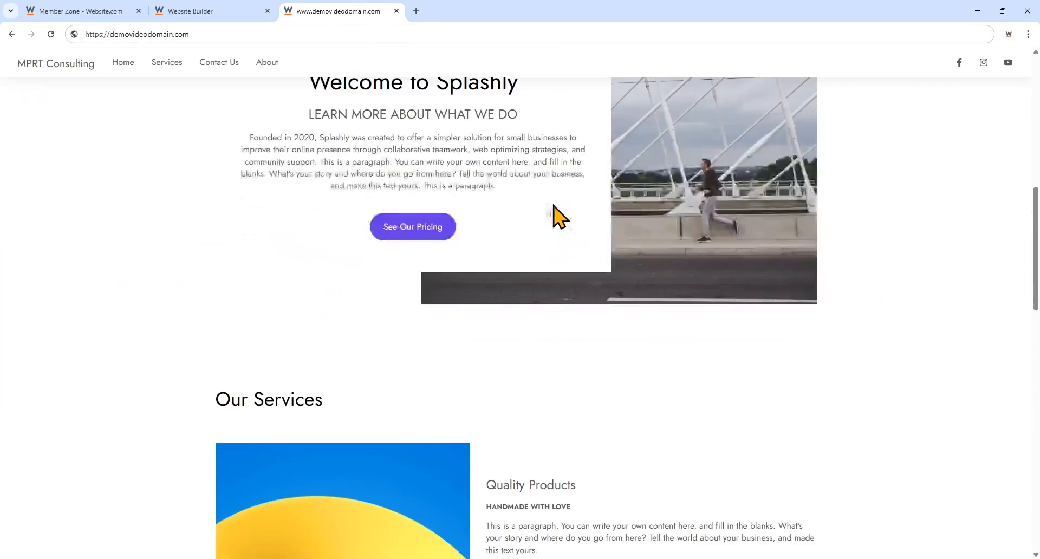
scroll(554, 206, "down", 11)
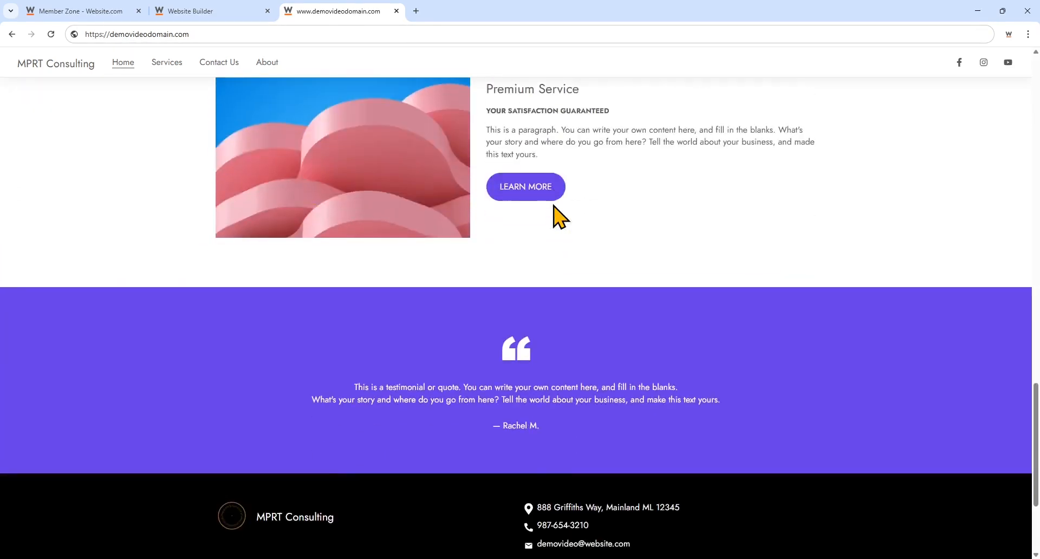
scroll(553, 206, "up", 5)
scroll(554, 206, "up", 15)
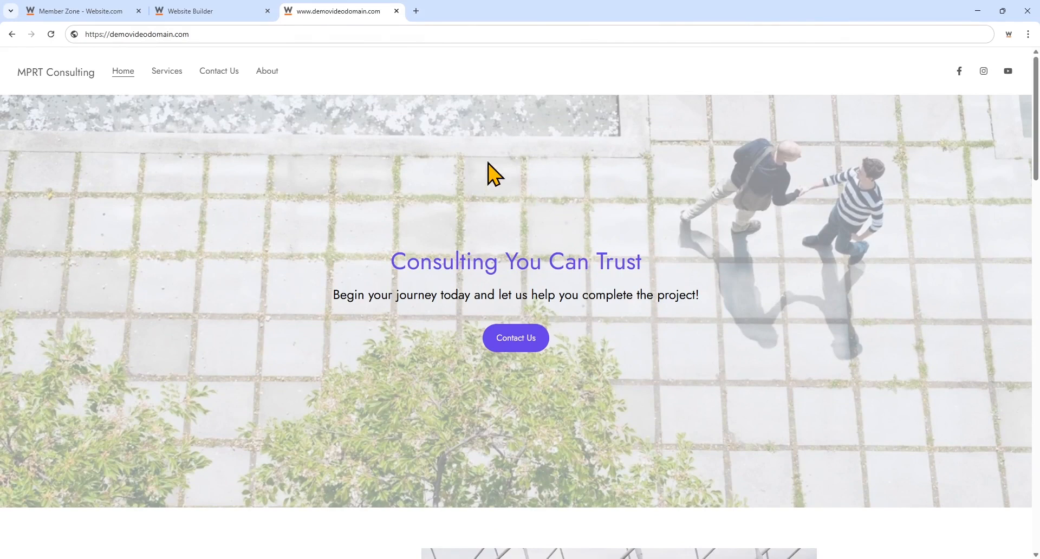
left_click(396, 11)
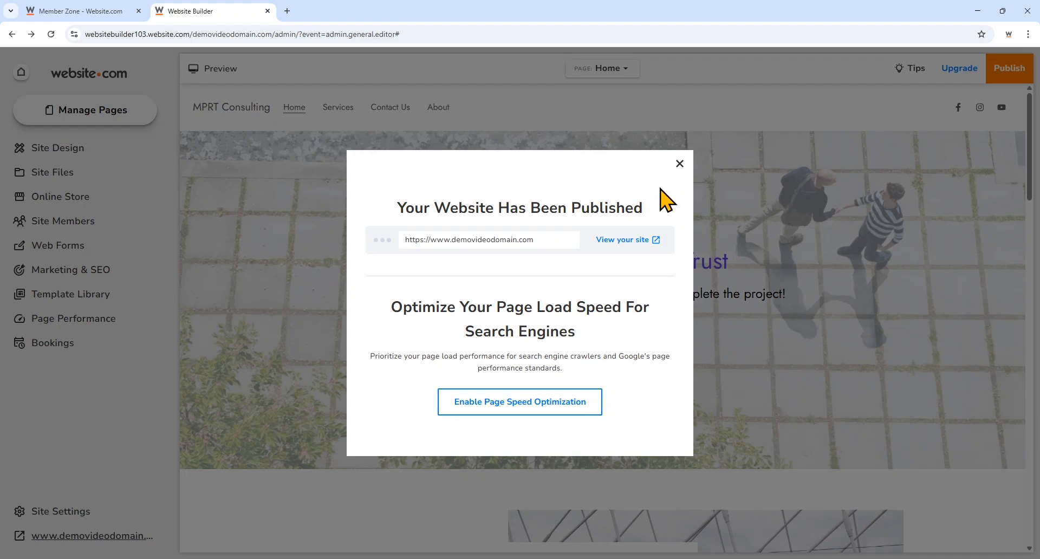
- Go to website.com and log in to reach the Member Dashboard
left_click(430, 36)
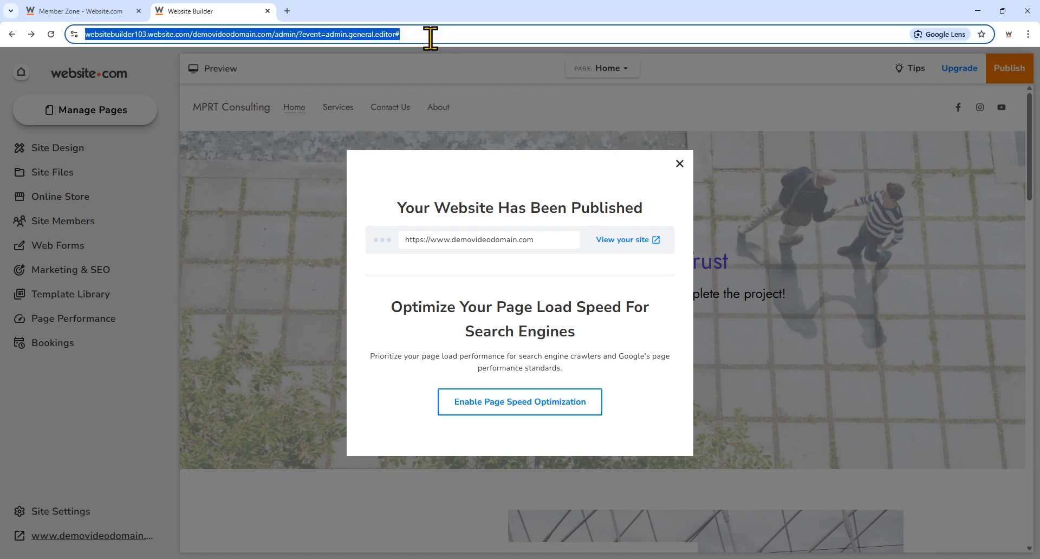
type("website.com")
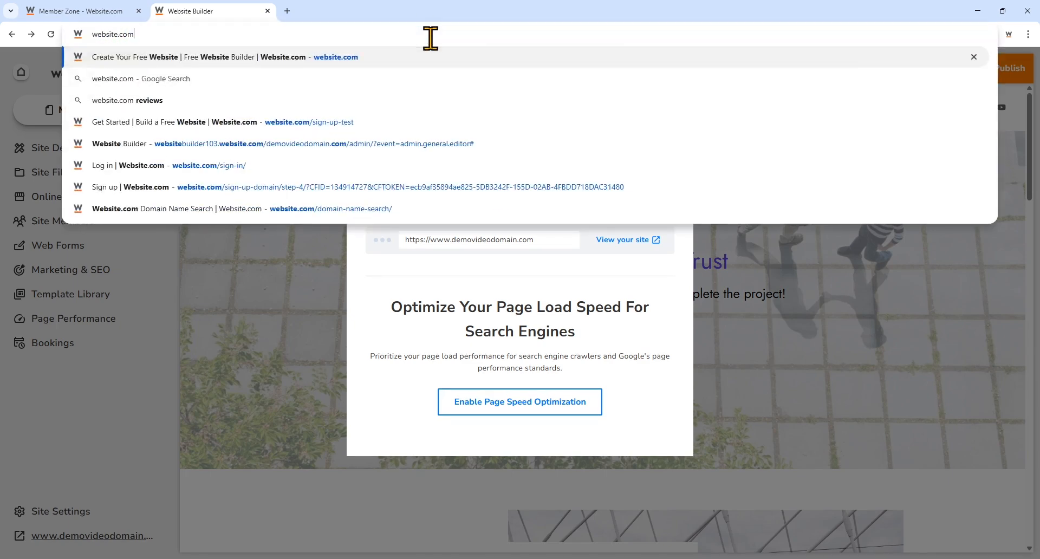
key("Return")
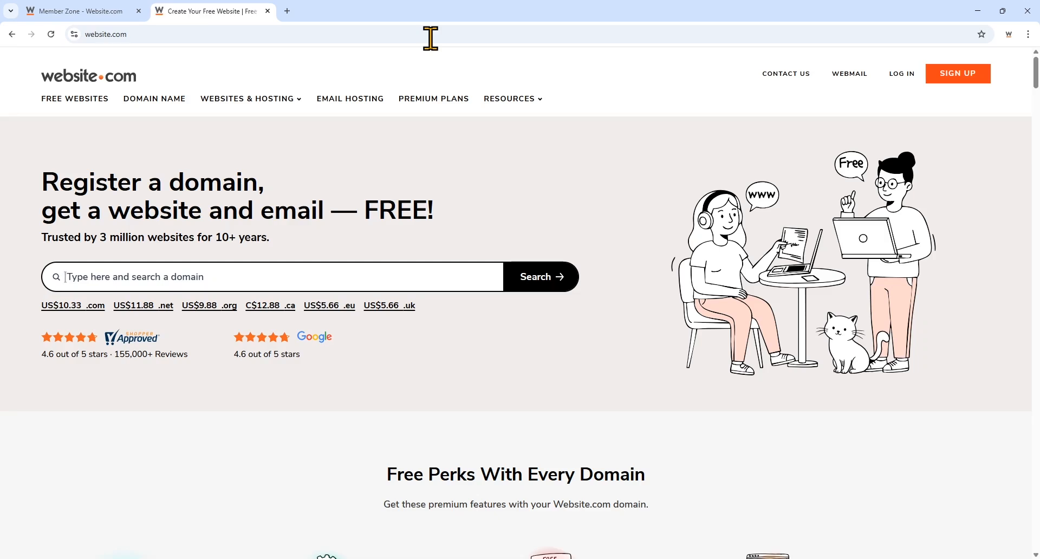
left_click(888, 77)
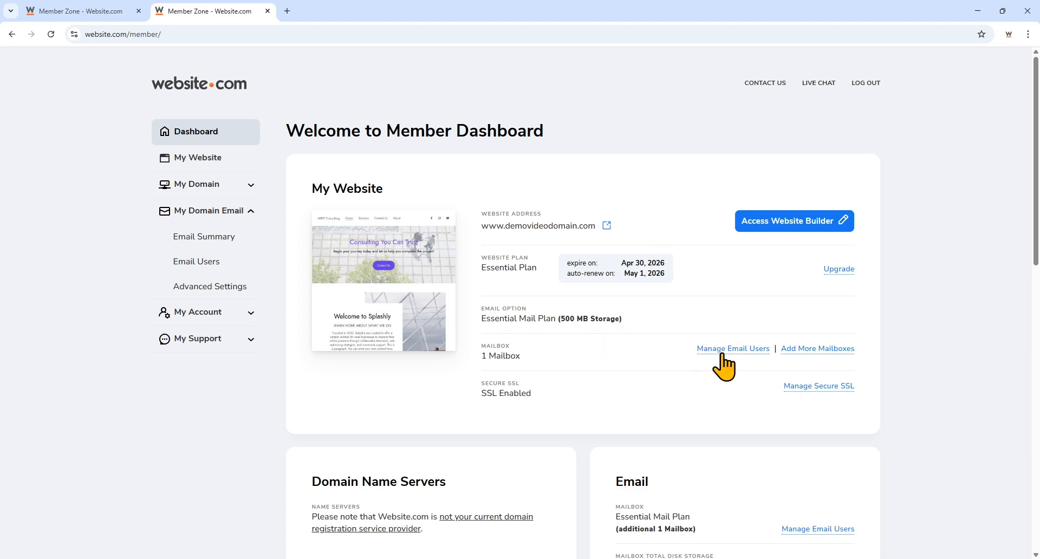
- Open Manage Email Users for demovideodomain.com and start a new email user
scroll(747, 374, "down", 3)
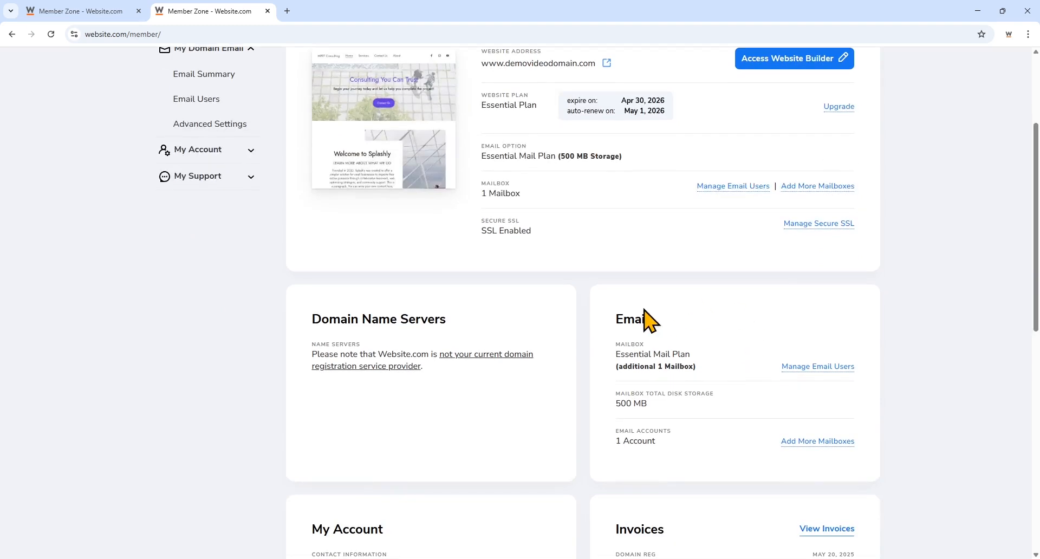
left_click(813, 368)
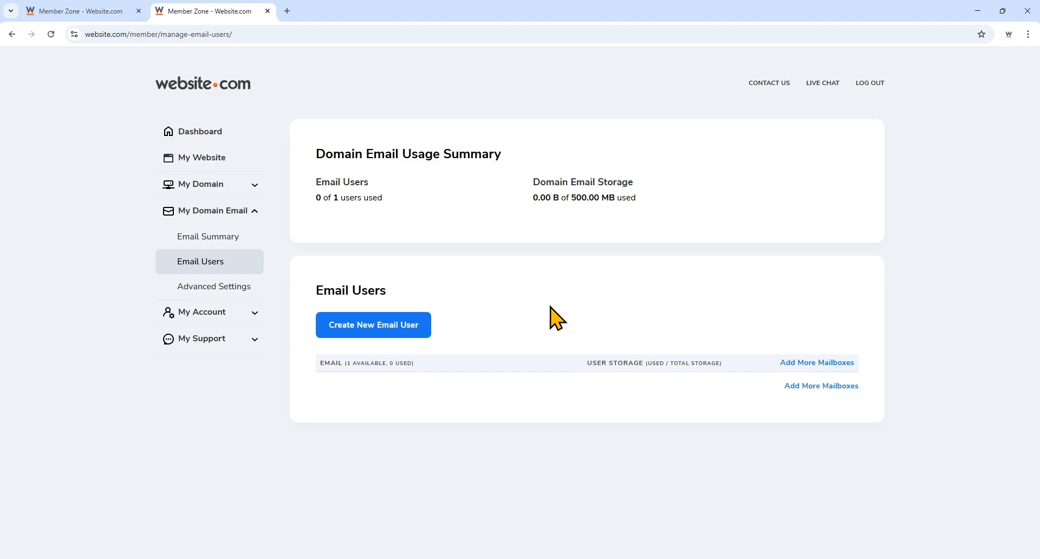
left_click(382, 333)
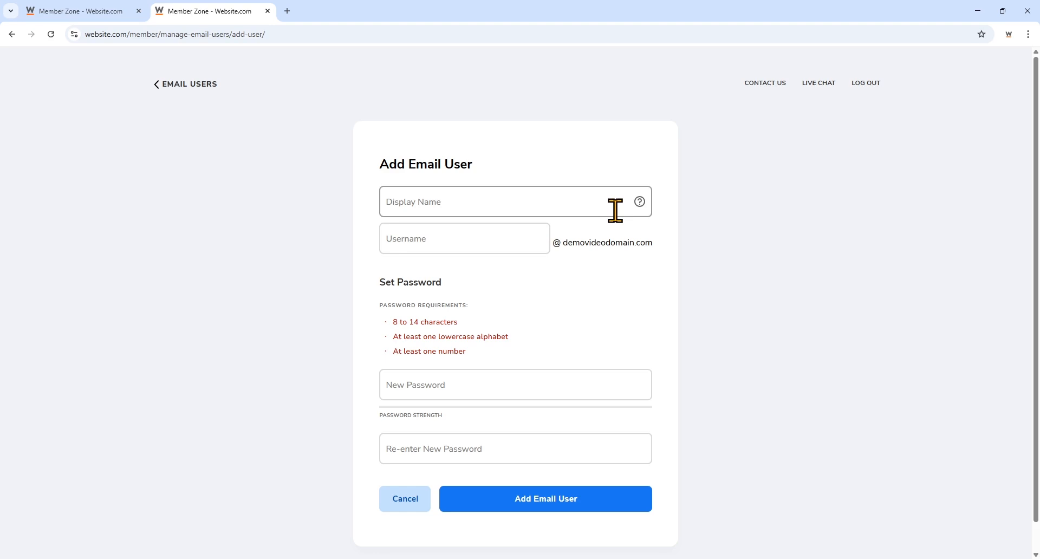
- Create the email user with display name Video Demo, its username and a confirmed password
left_click(615, 210)
type("Video")
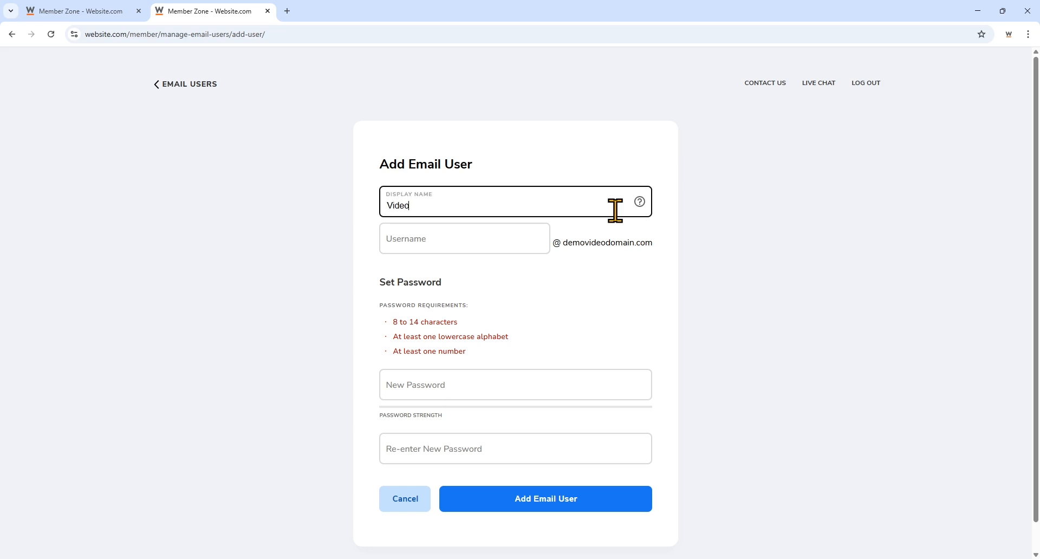
type(" Demo")
left_click(522, 250)
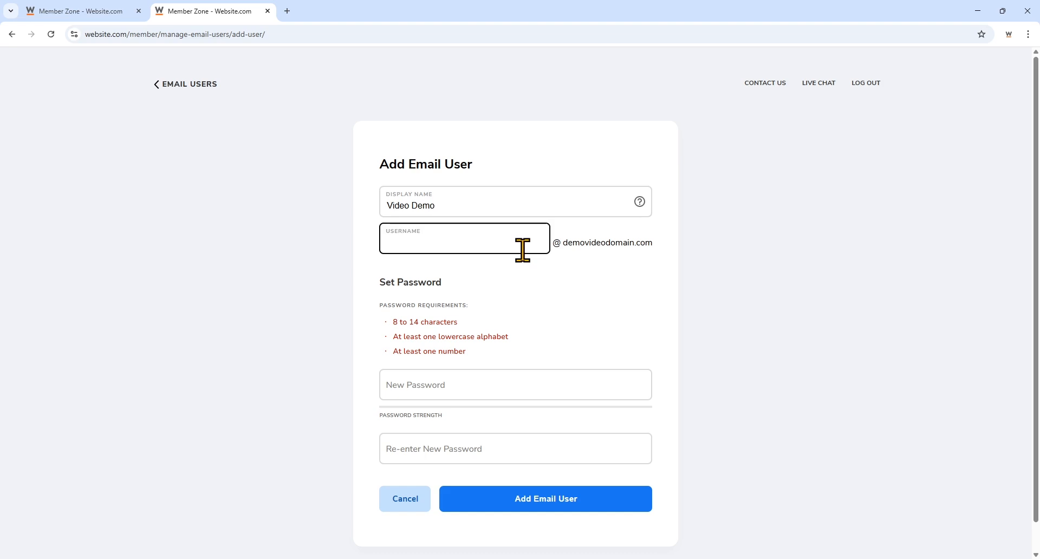
type("info")
left_click(603, 387)
type("*********")
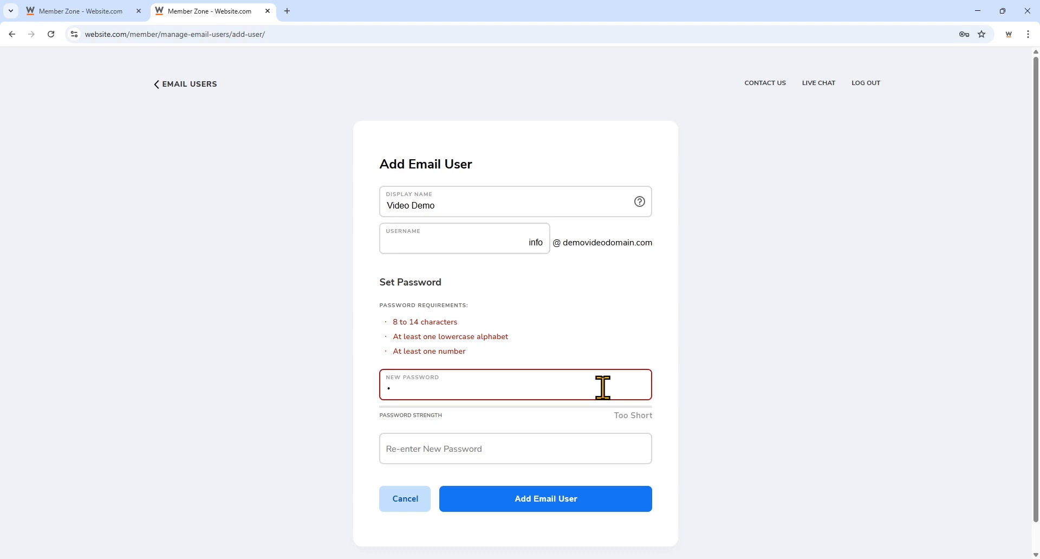
left_click(601, 445)
type("********")
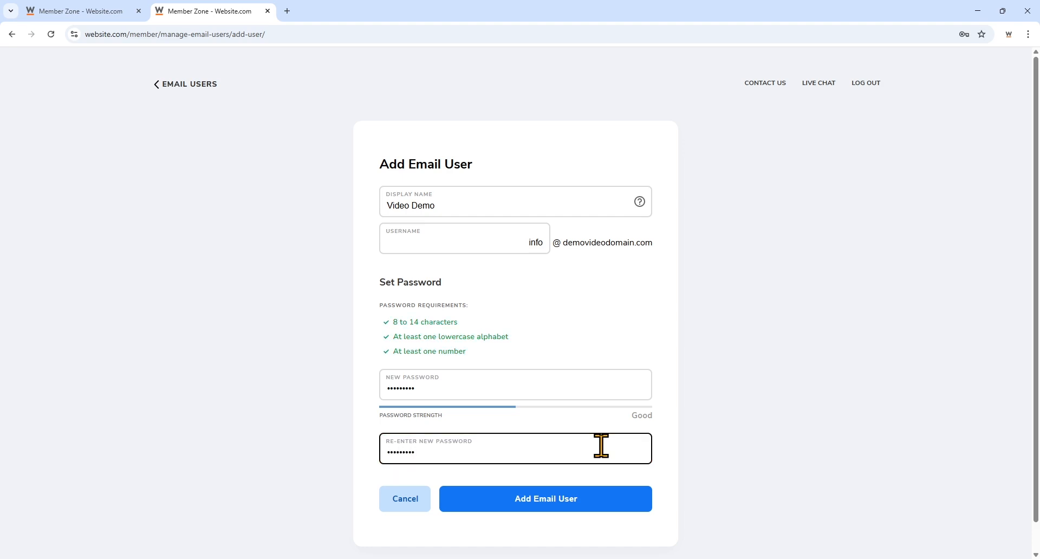
left_click(590, 493)
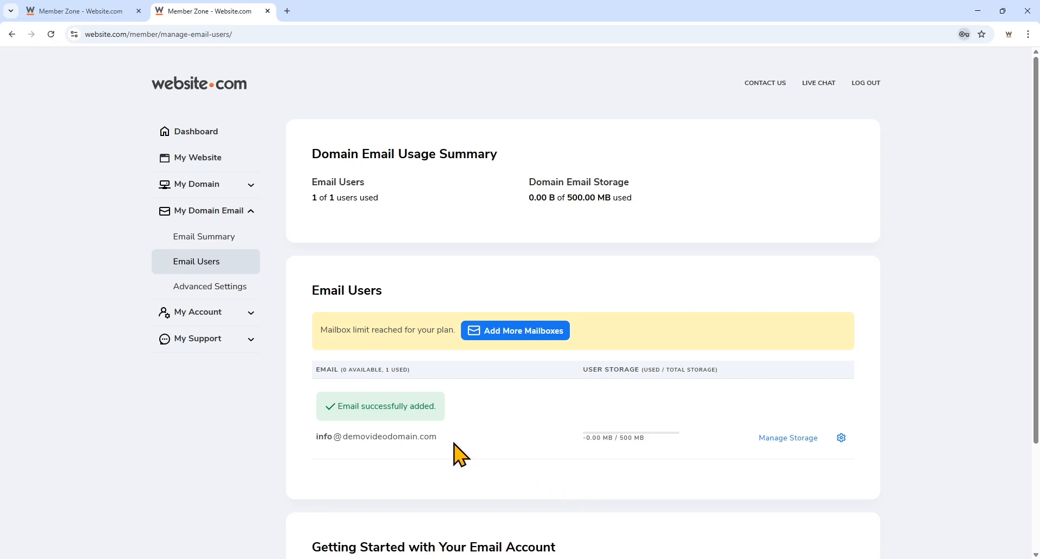
- Browse the How to Check Email and device setup guides, then open the webmail login page
scroll(462, 454, "down", 3)
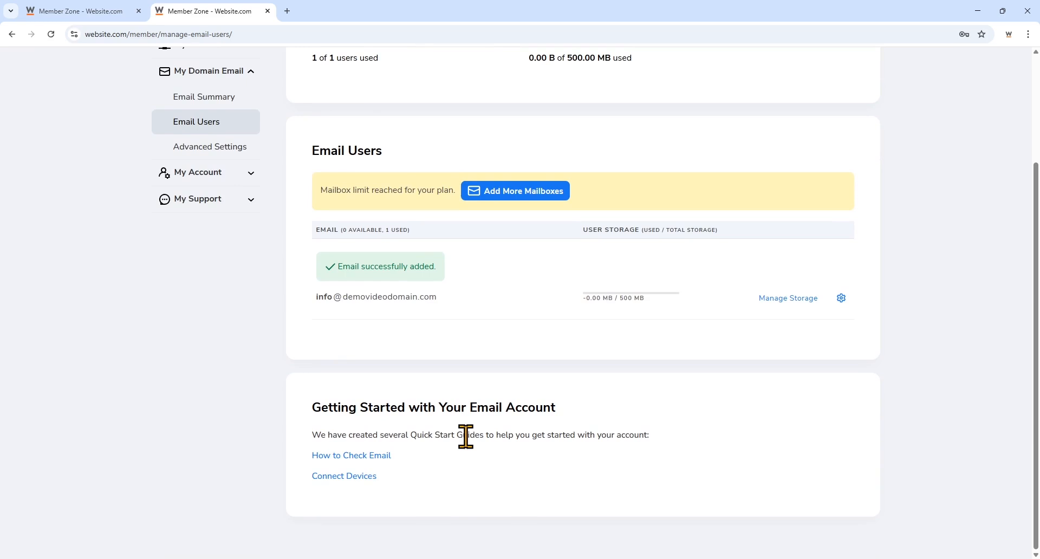
left_click(381, 456)
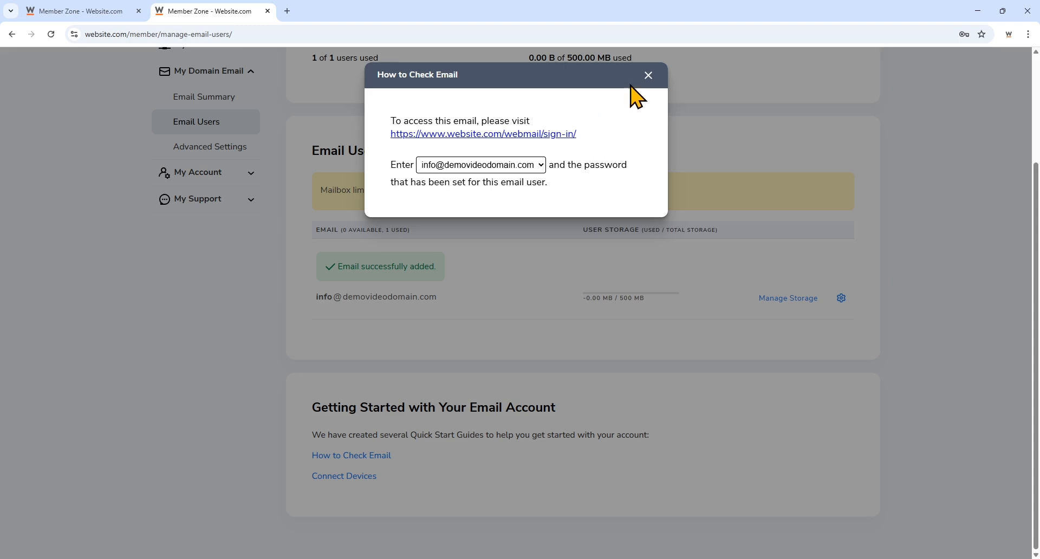
left_click(648, 76)
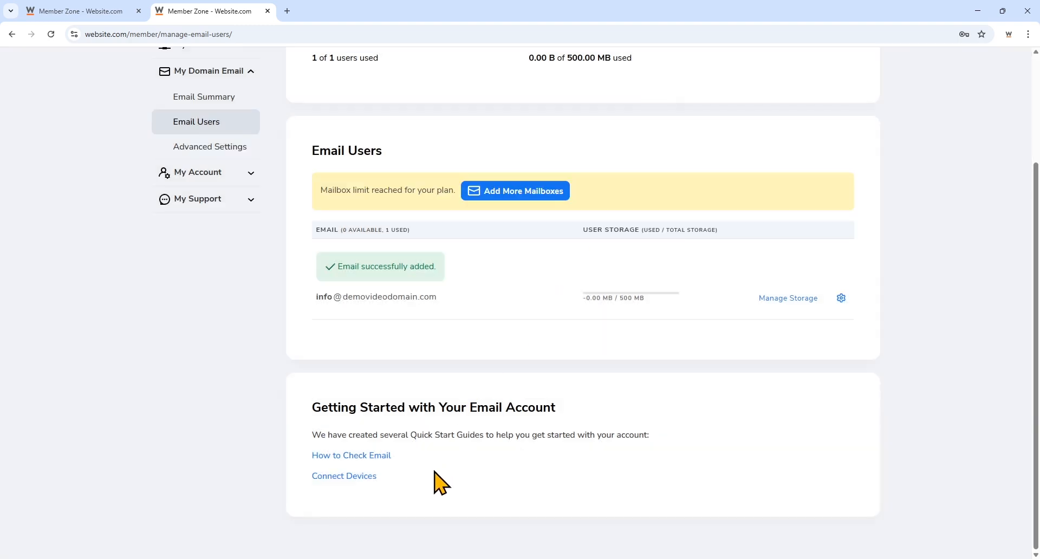
left_click(362, 478)
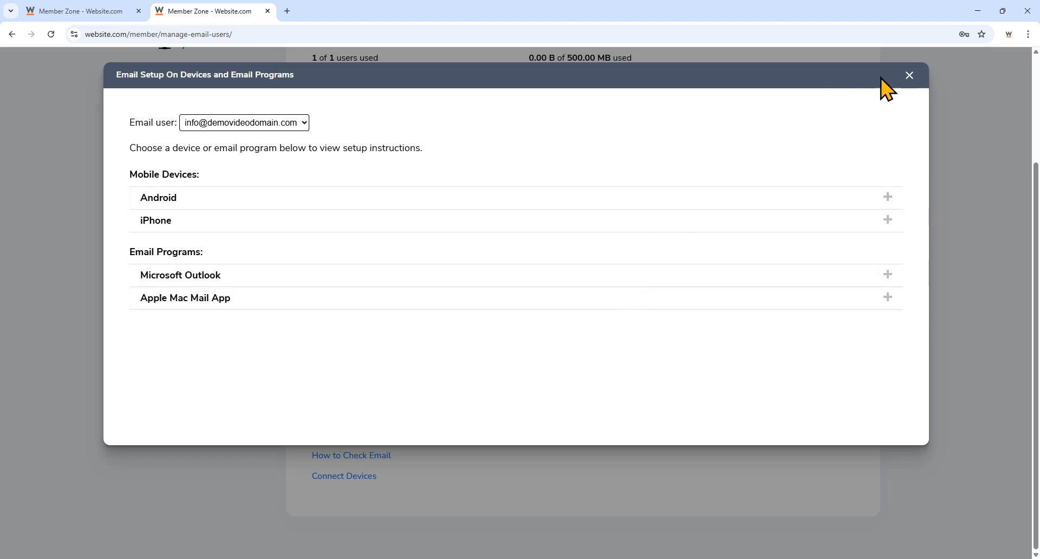
left_click(910, 76)
left_click(349, 455)
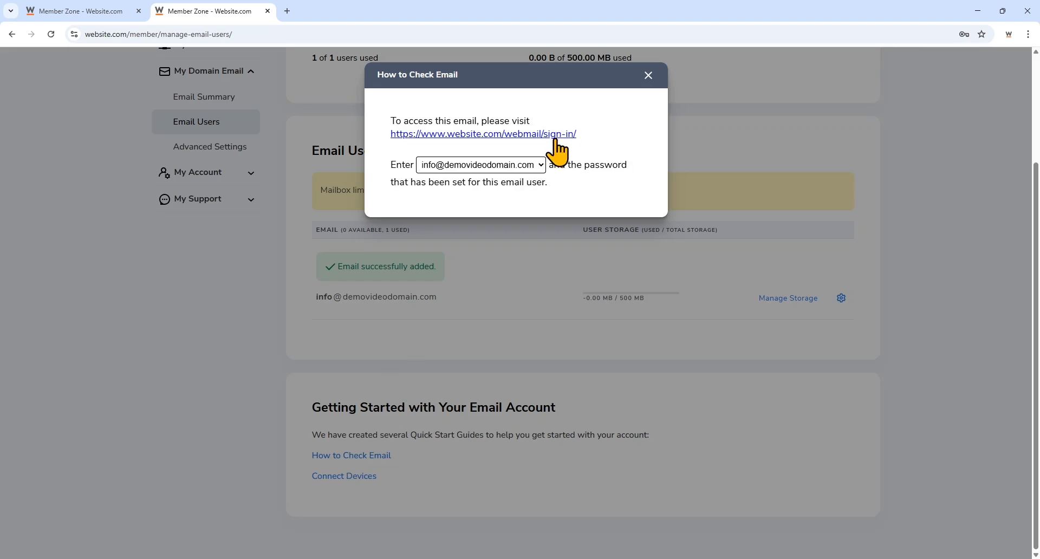
left_click(555, 139)
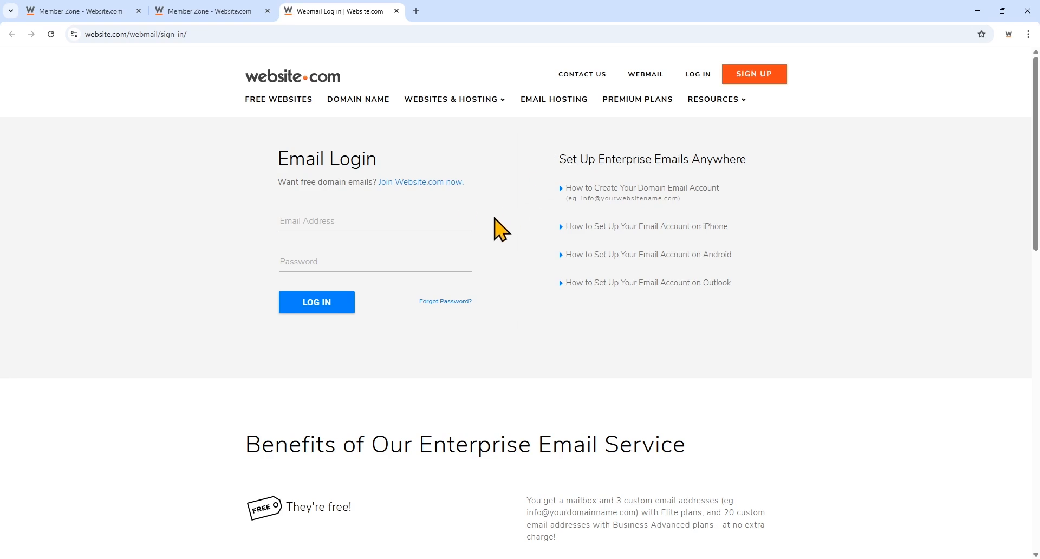
- Sign in to webmail with the new mailbox's email address and password
left_click(467, 223)
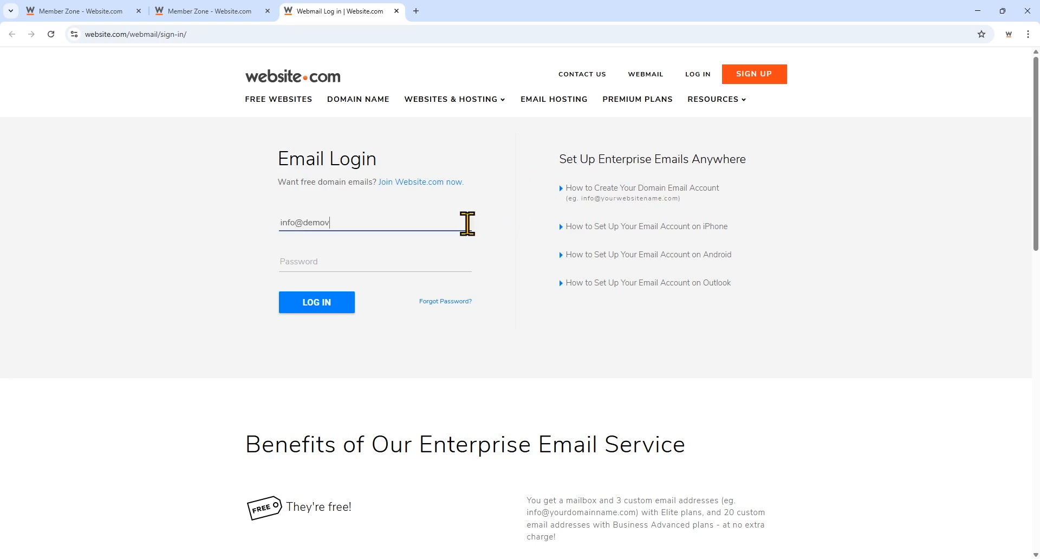
left_click(439, 262)
type("•••••••••")
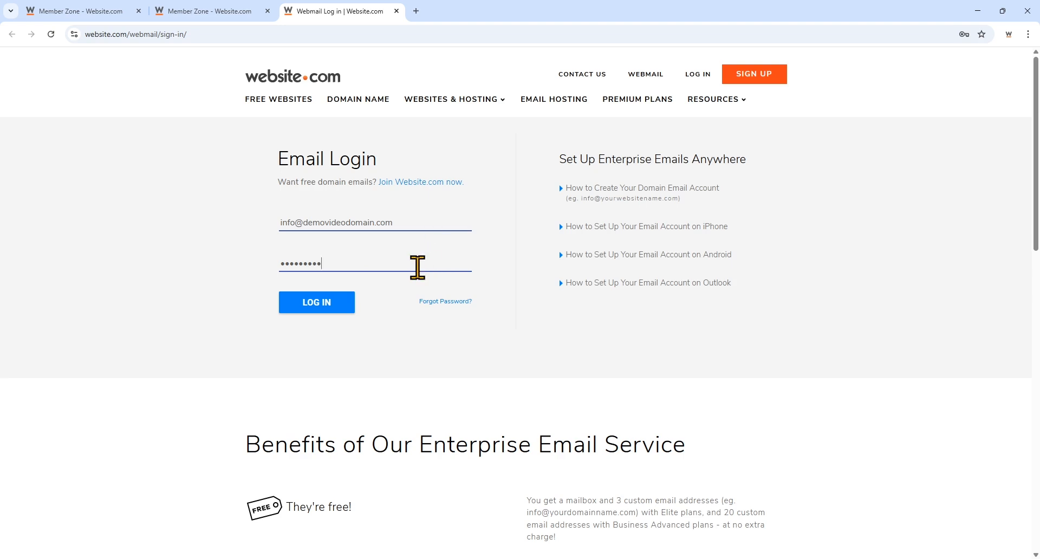
left_click(337, 306)
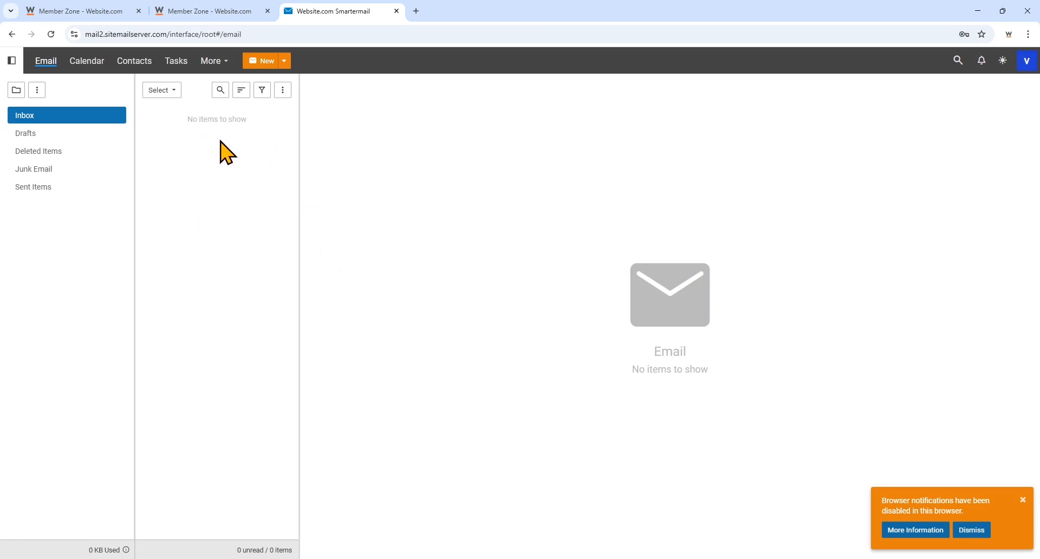
- Start a new message from the empty Inbox, then go back to the webmail Inbox window
left_click(264, 68)
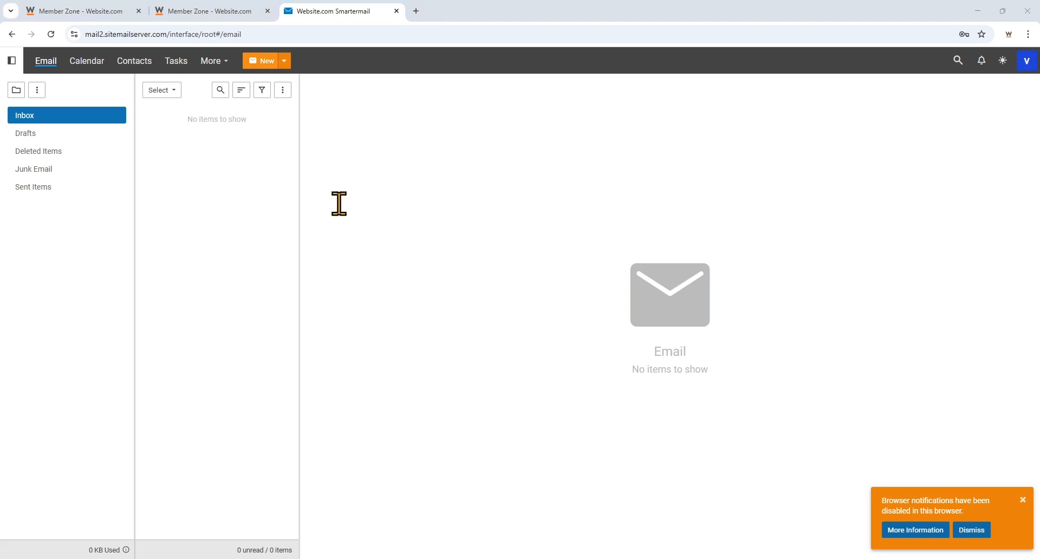
left_click(474, 16)
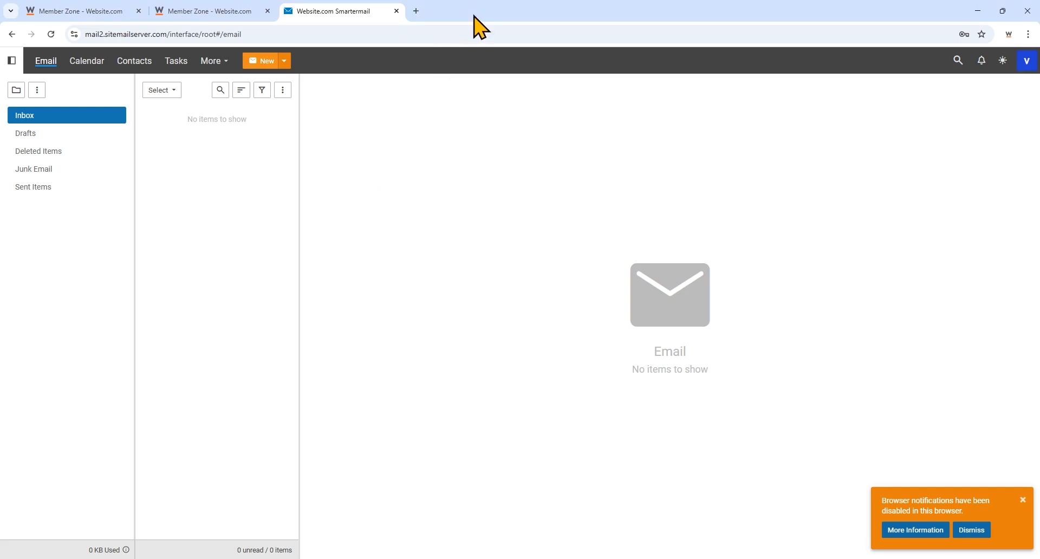